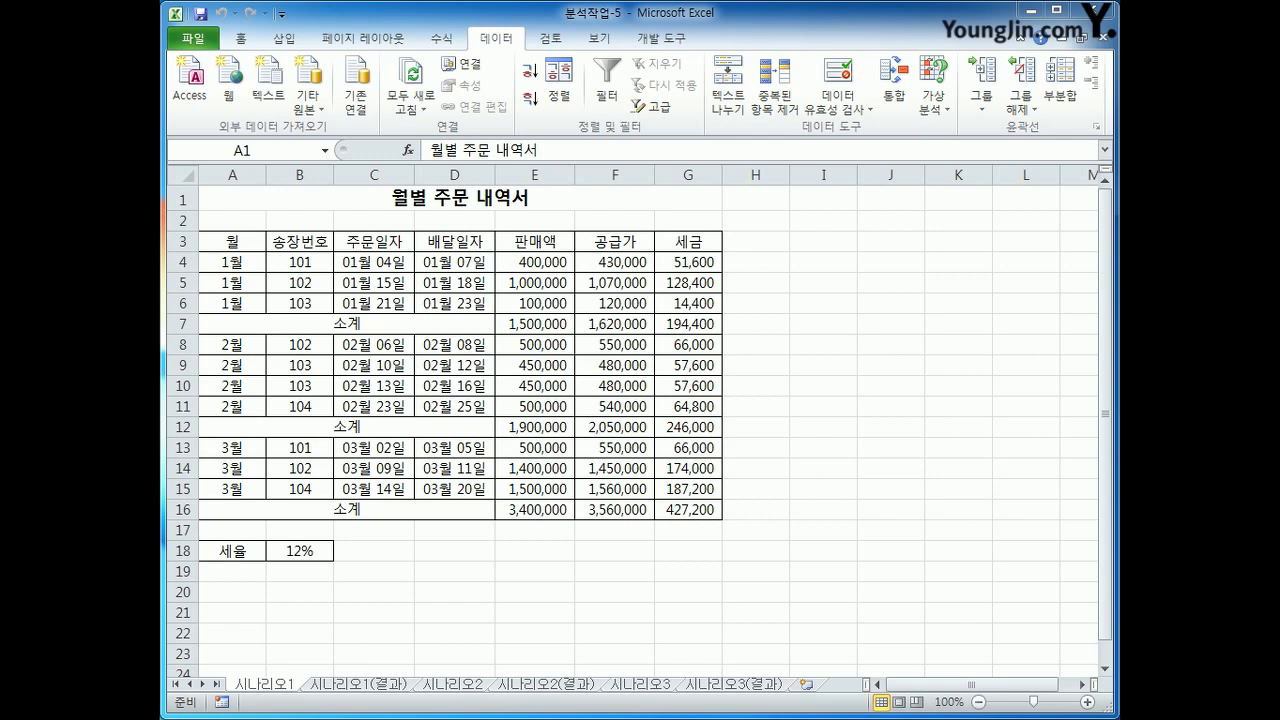
Examine the tax rate in B18 and the monthly tax subtotals in G7, G12 and G16 on the 시나리오1 sheet
{"action": "left_click", "coordinate": [383, 198]}
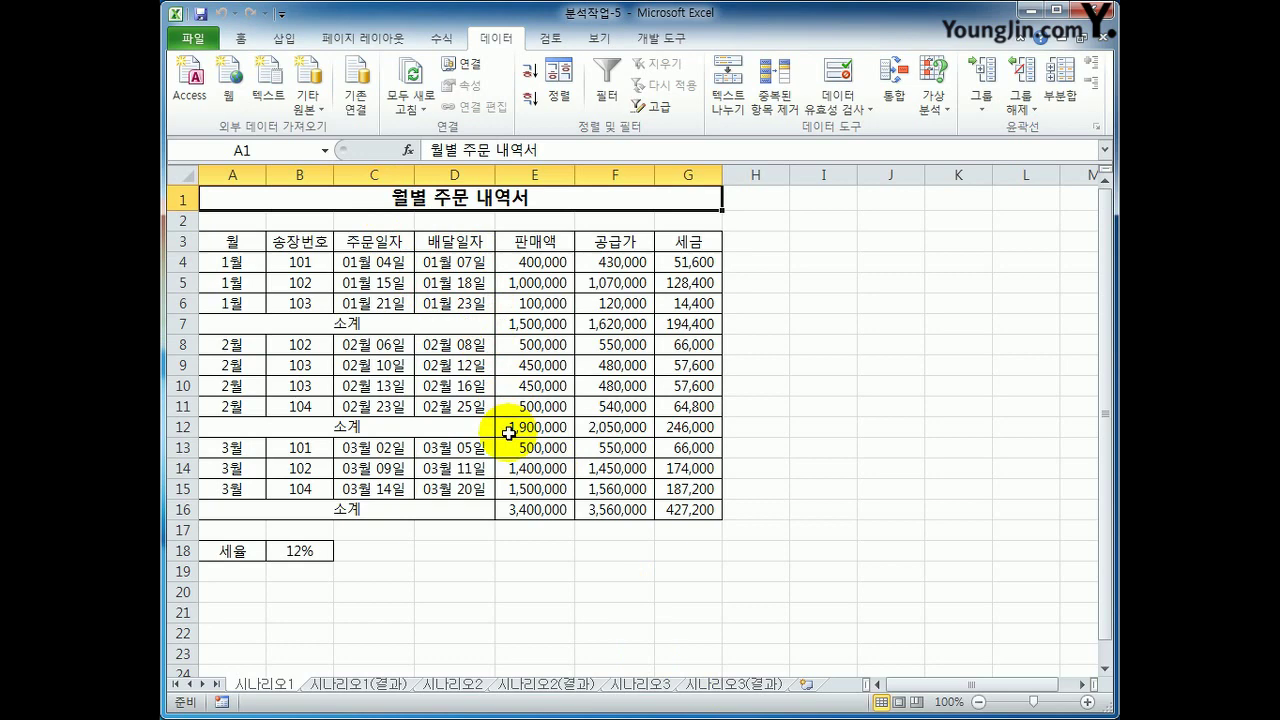
{"action": "left_click", "coordinate": [301, 549]}
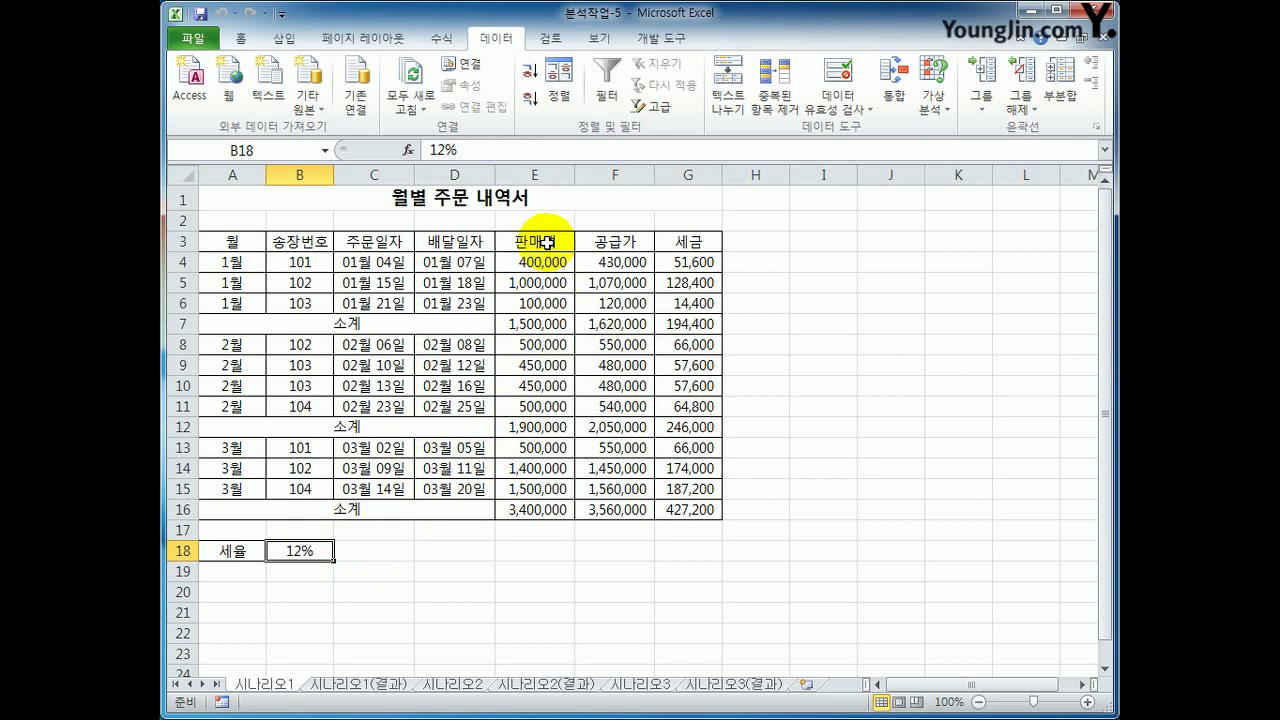
{"action": "left_click", "coordinate": [681, 510]}
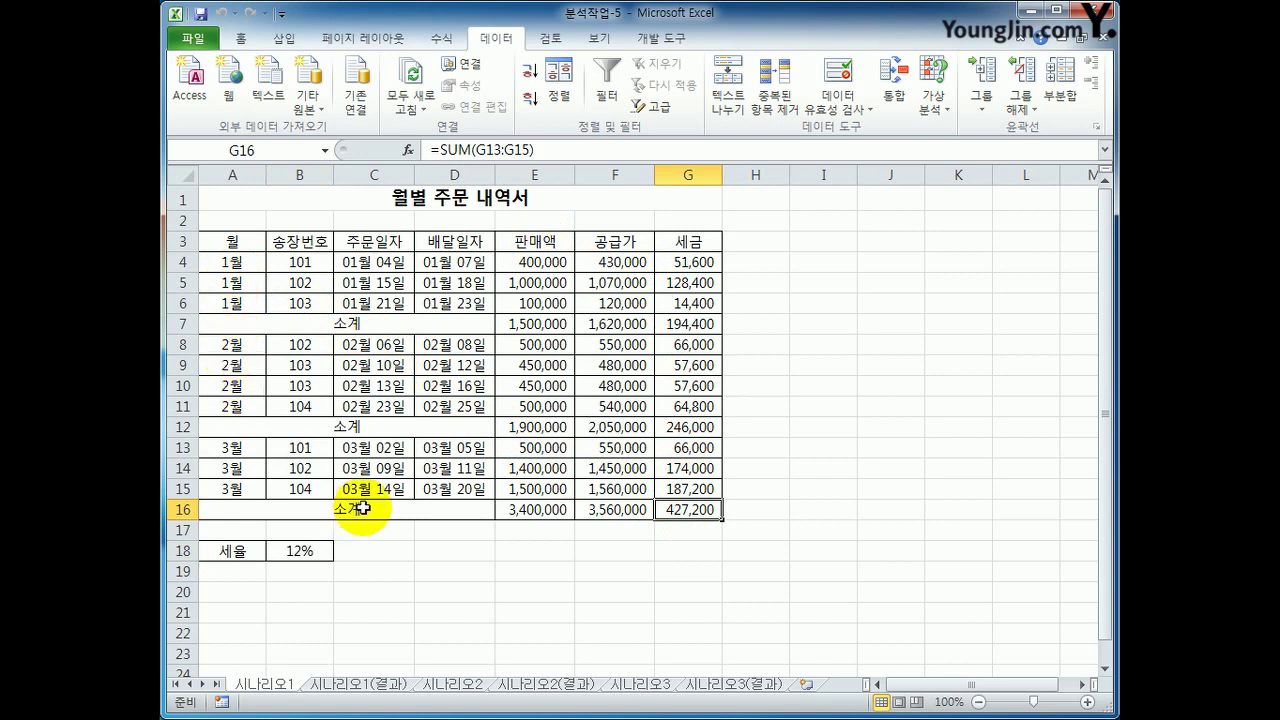
{"action": "left_click", "coordinate": [678, 323]}
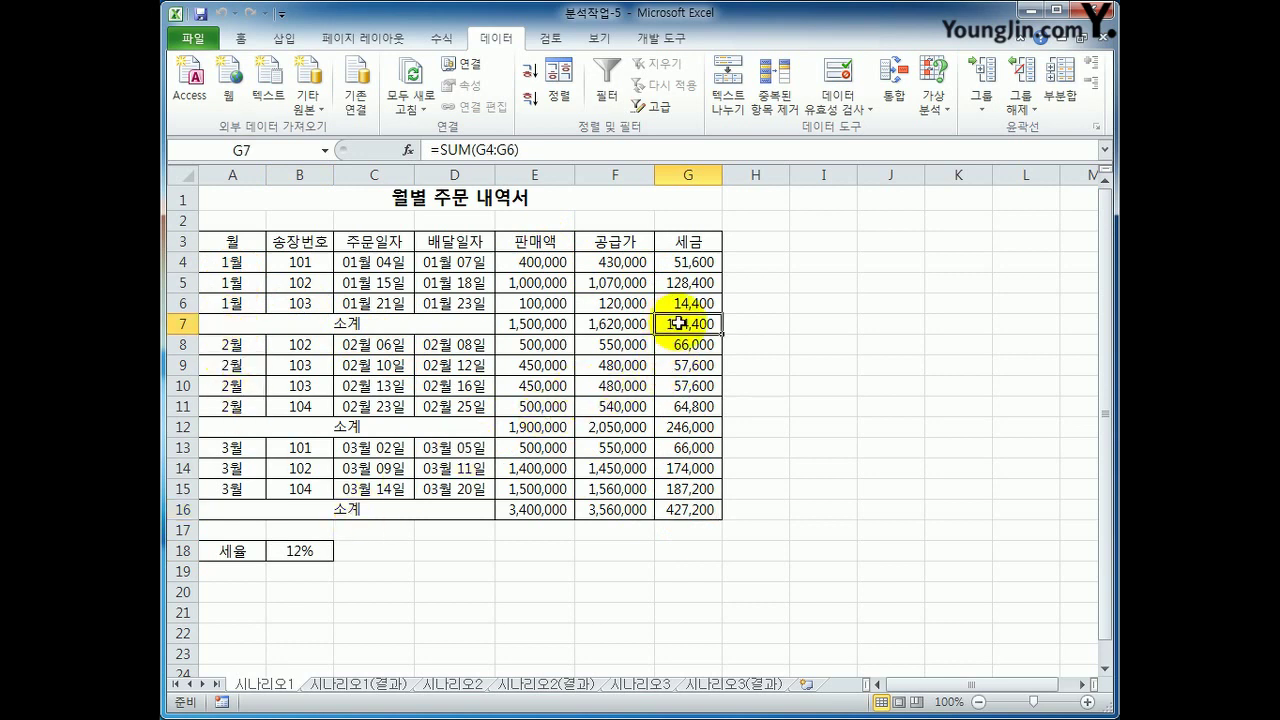
{"action": "left_click", "coordinate": [676, 424]}
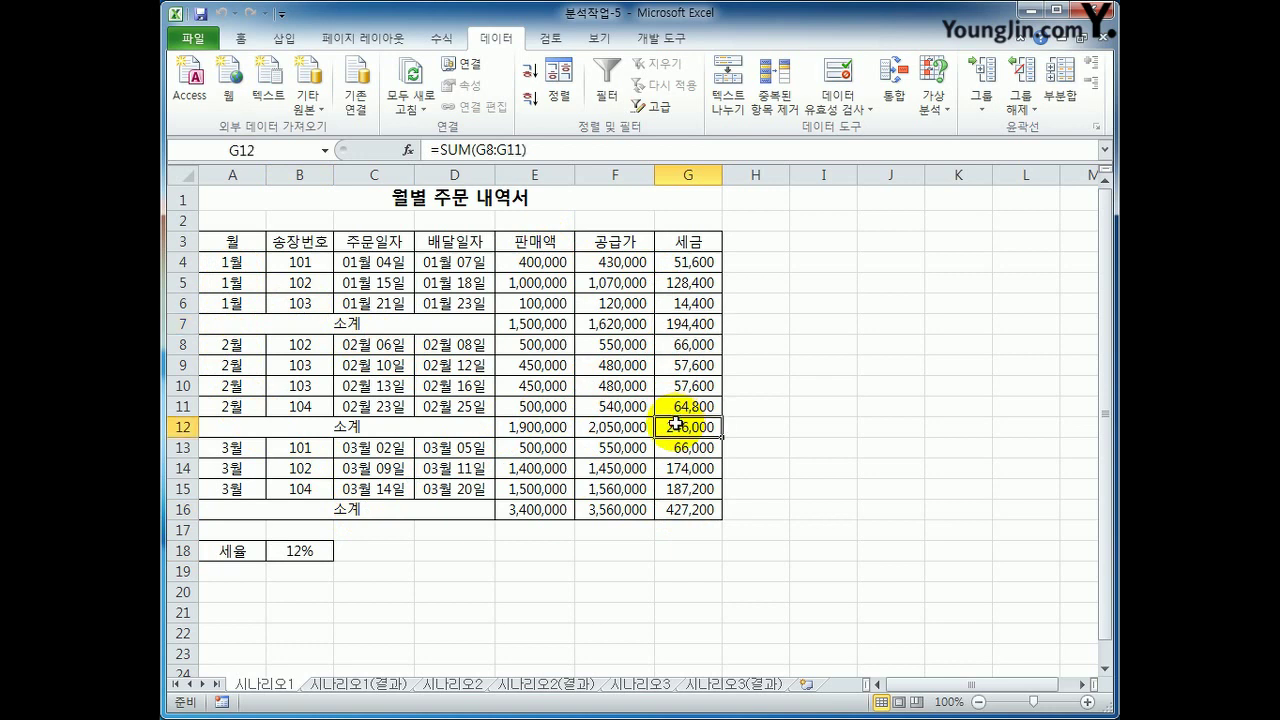
{"action": "left_click", "coordinate": [687, 509]}
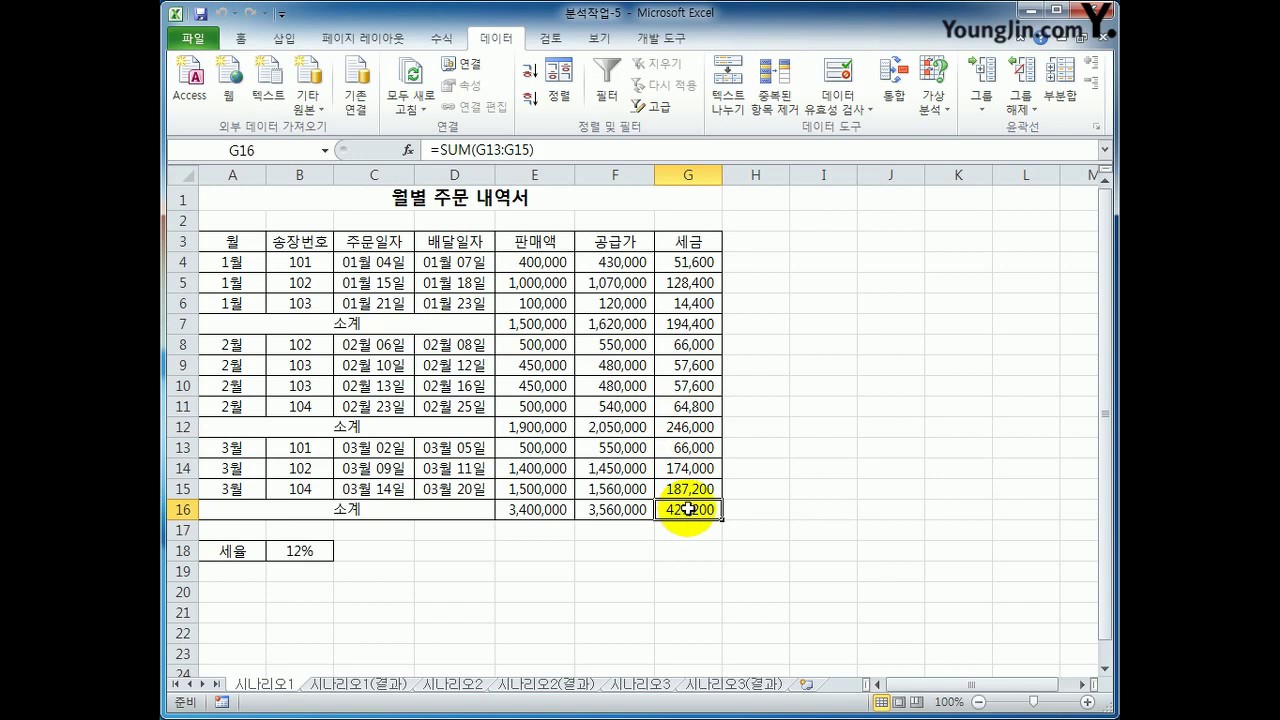
{"action": "left_click", "coordinate": [283, 551]}
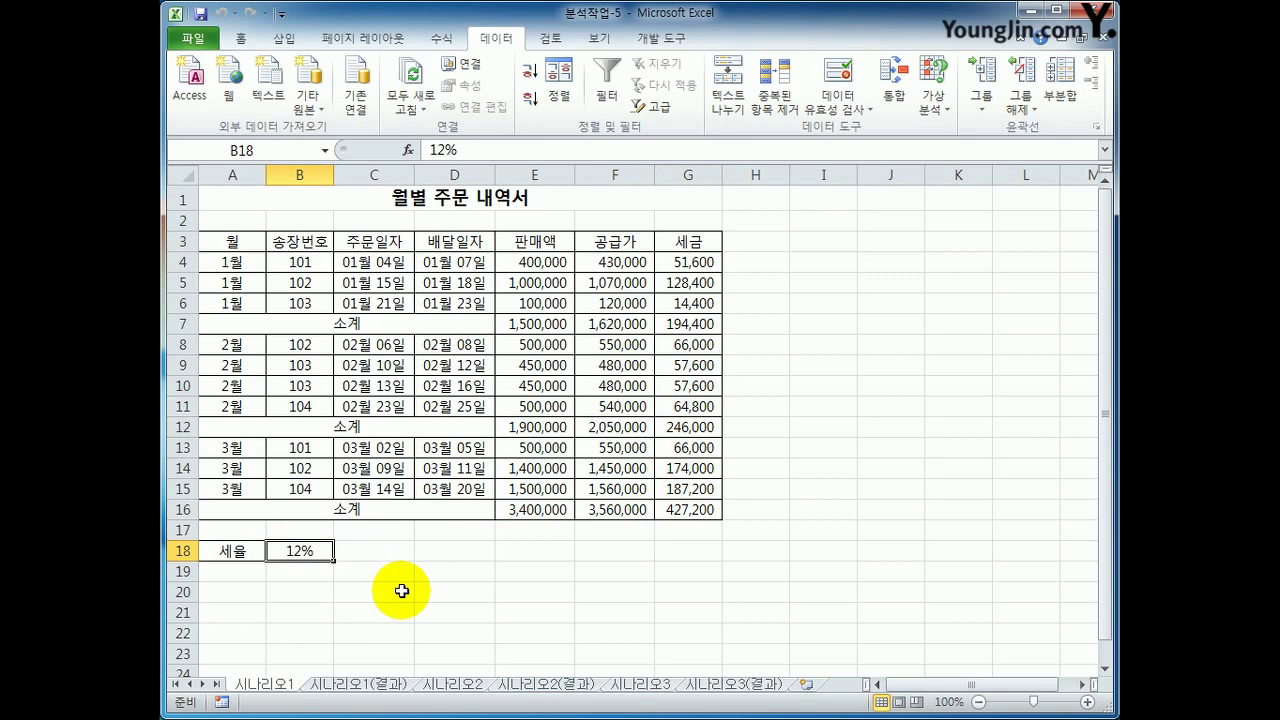
Examine the tax rates and subtotal results of the 세율인상 and 세율인하 scenarios on the 시나리오1(결과) sheet
{"action": "left_click", "coordinate": [372, 684]}
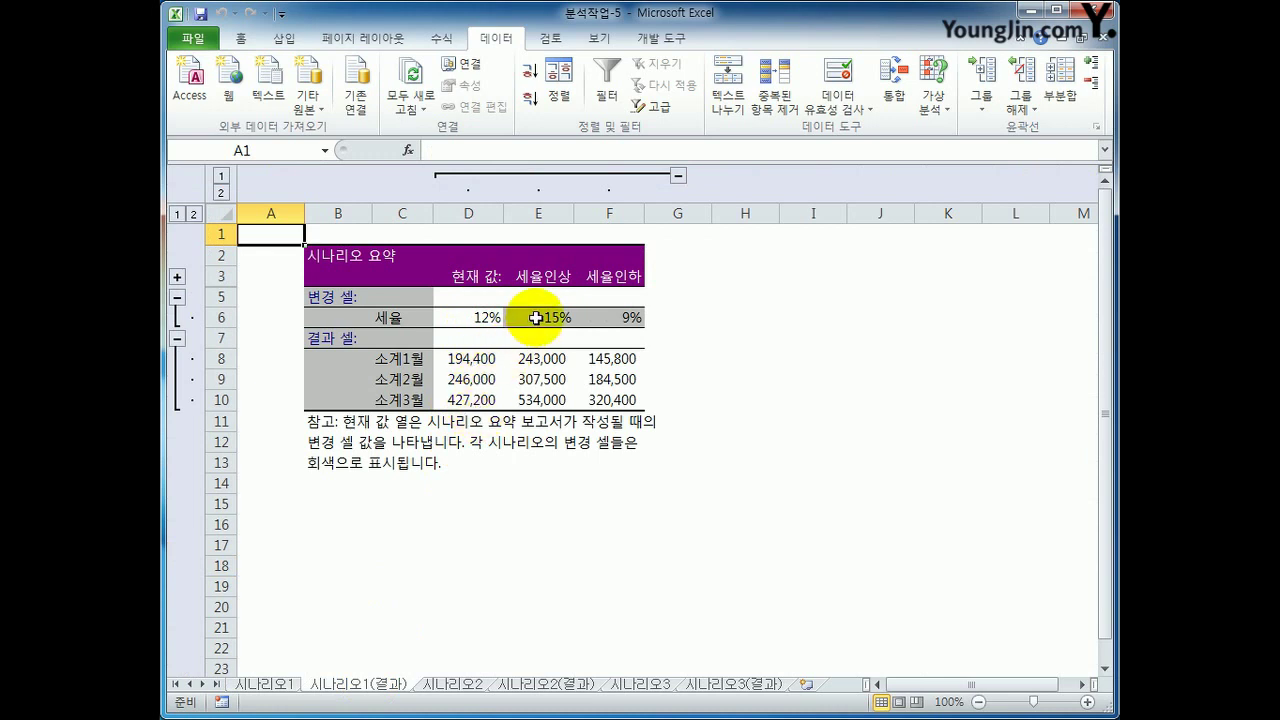
{"action": "left_click", "coordinate": [533, 316]}
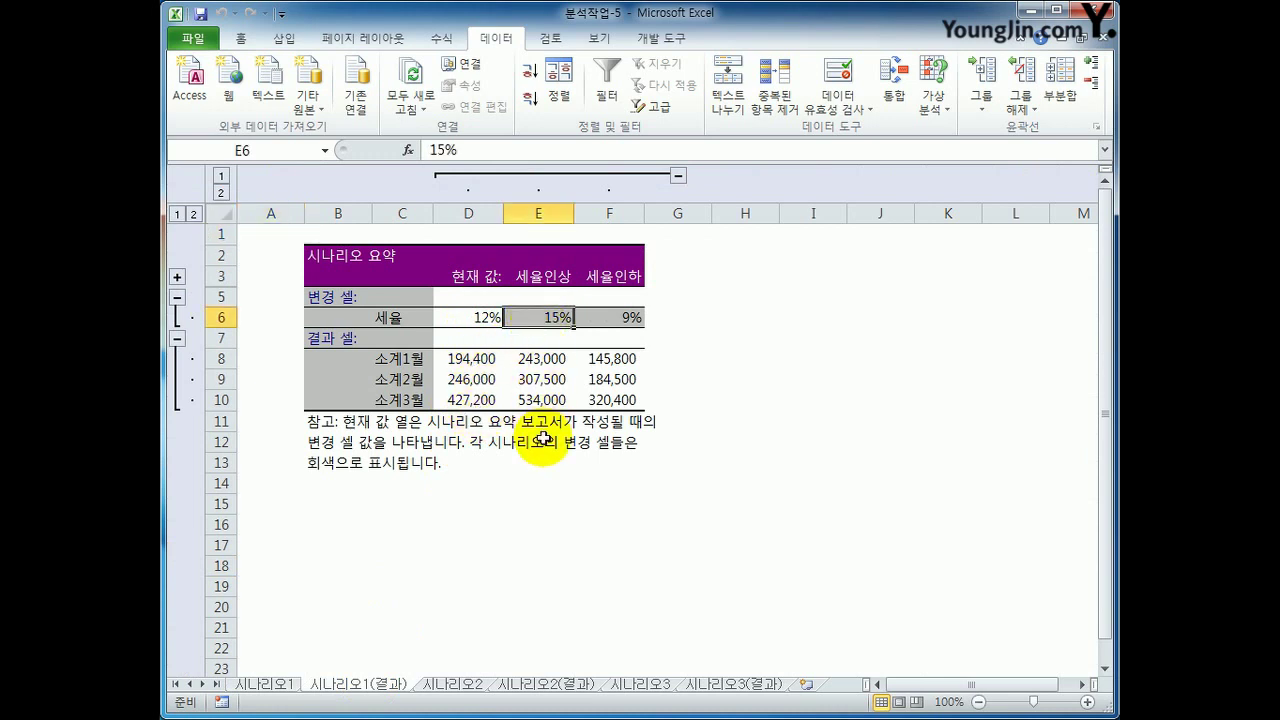
{"action": "left_click_drag", "start_coordinate": [540, 358], "coordinate": [535, 400]}
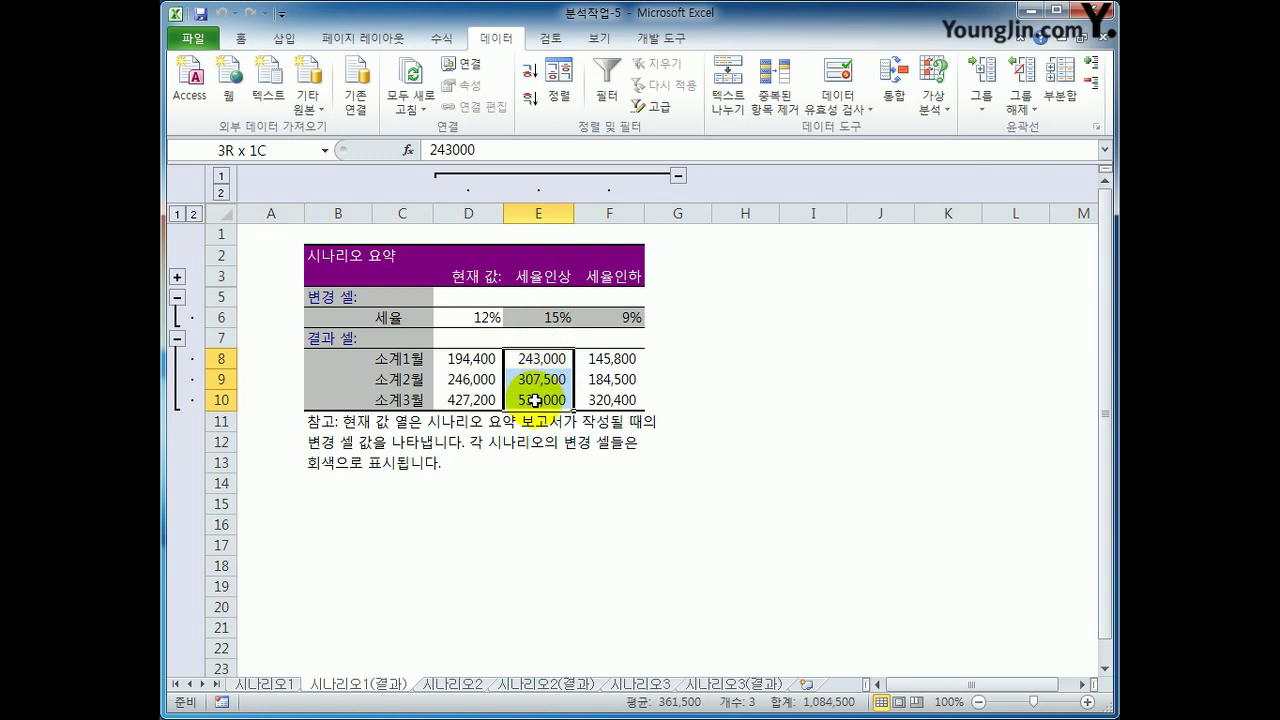
{"action": "left_click", "coordinate": [603, 317]}
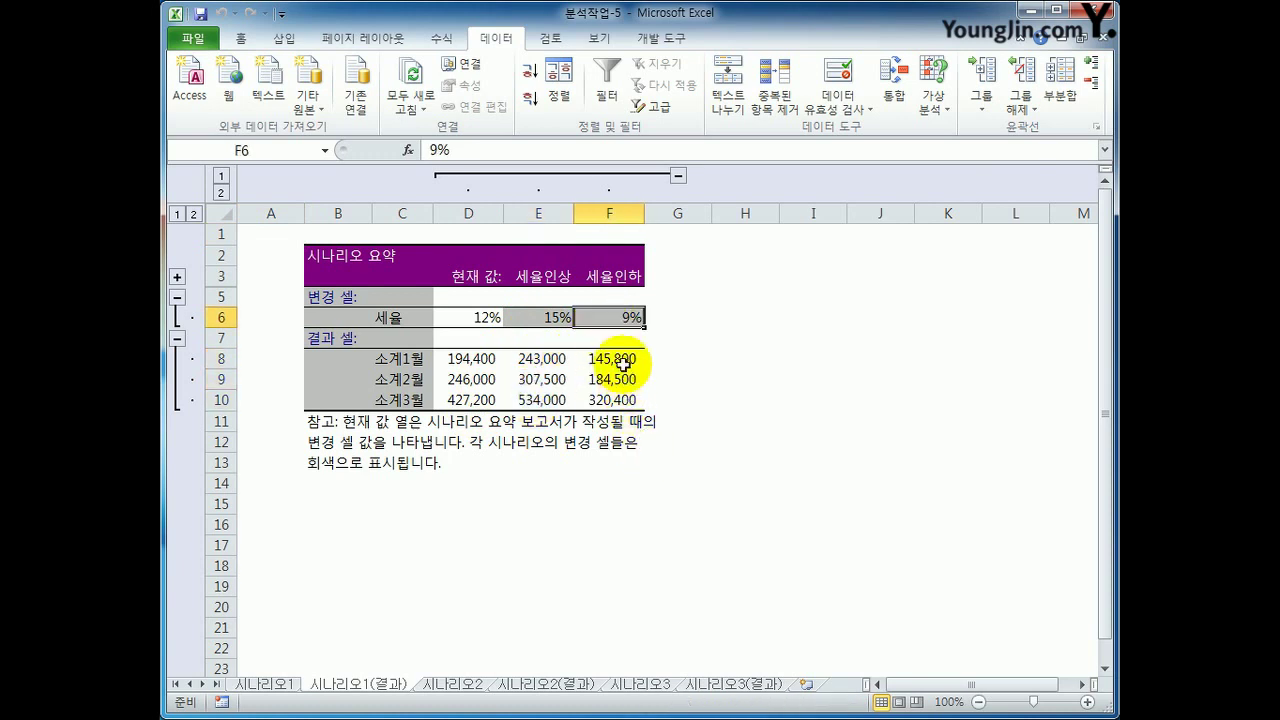
{"action": "left_click_drag", "start_coordinate": [622, 360], "coordinate": [620, 404]}
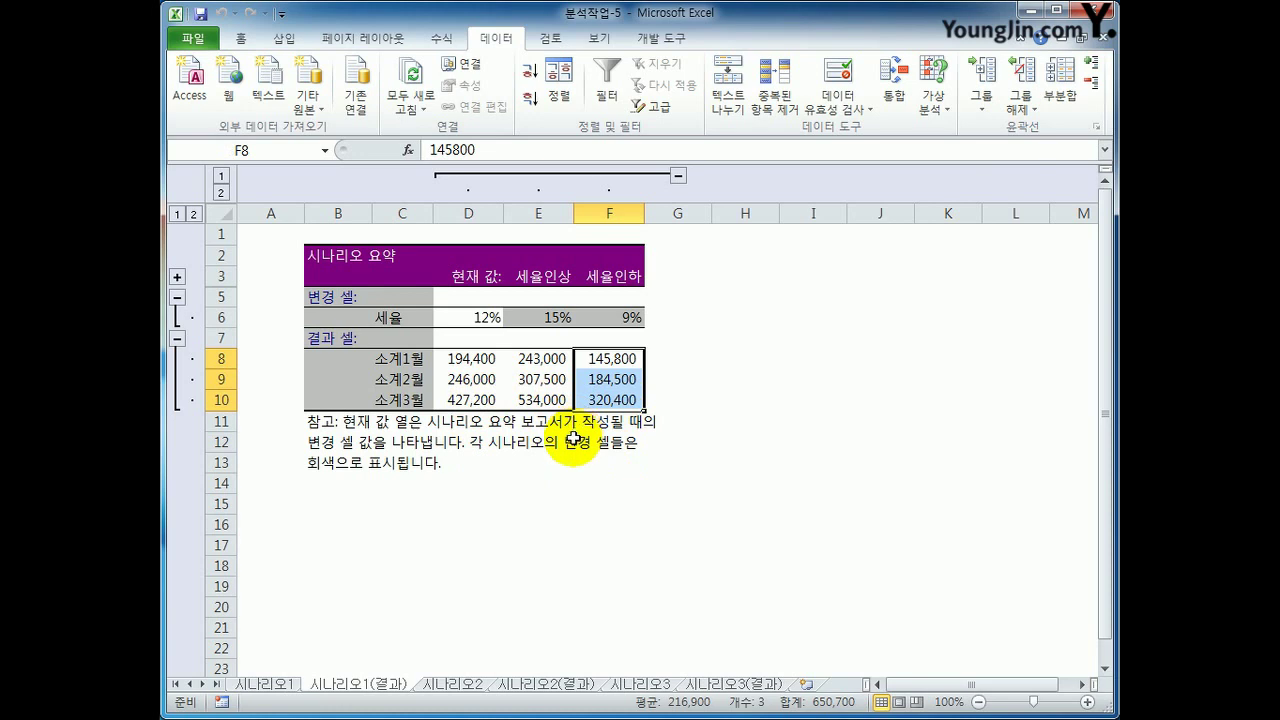
Return to the 시나리오1 sheet and name the tax rate cell B18 세율
{"action": "left_click", "coordinate": [280, 686]}
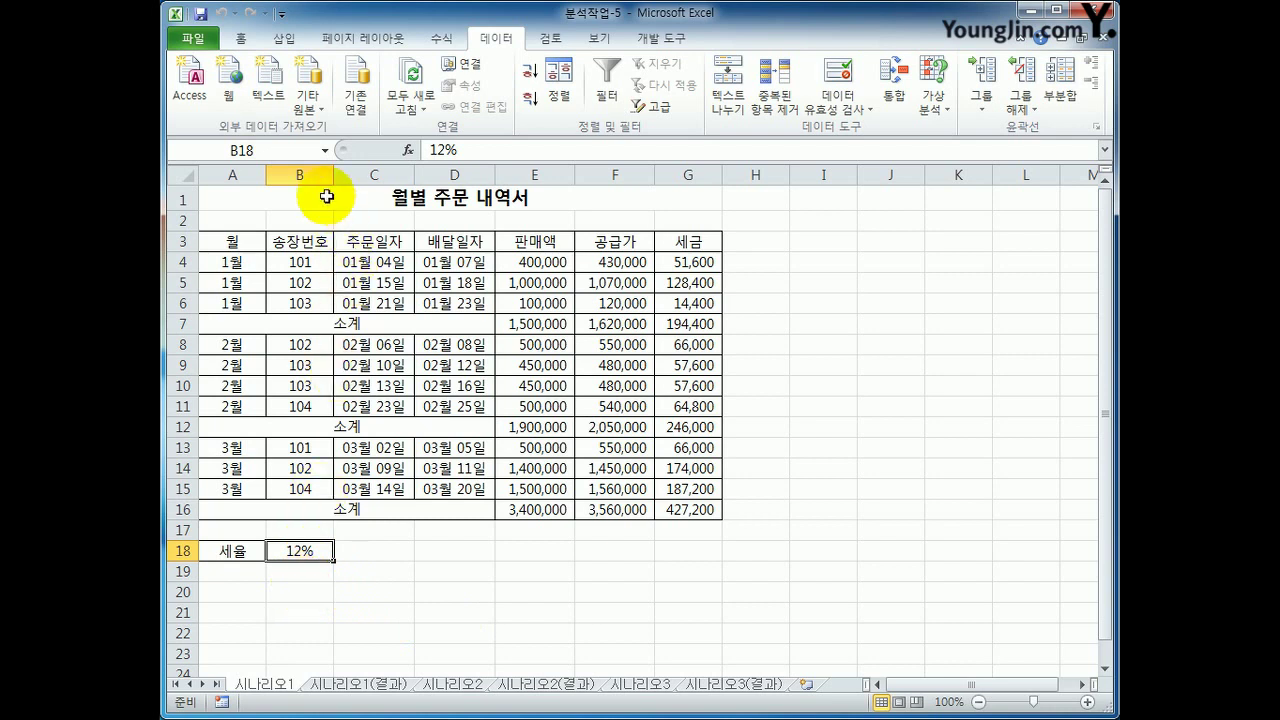
{"action": "left_click", "coordinate": [283, 148]}
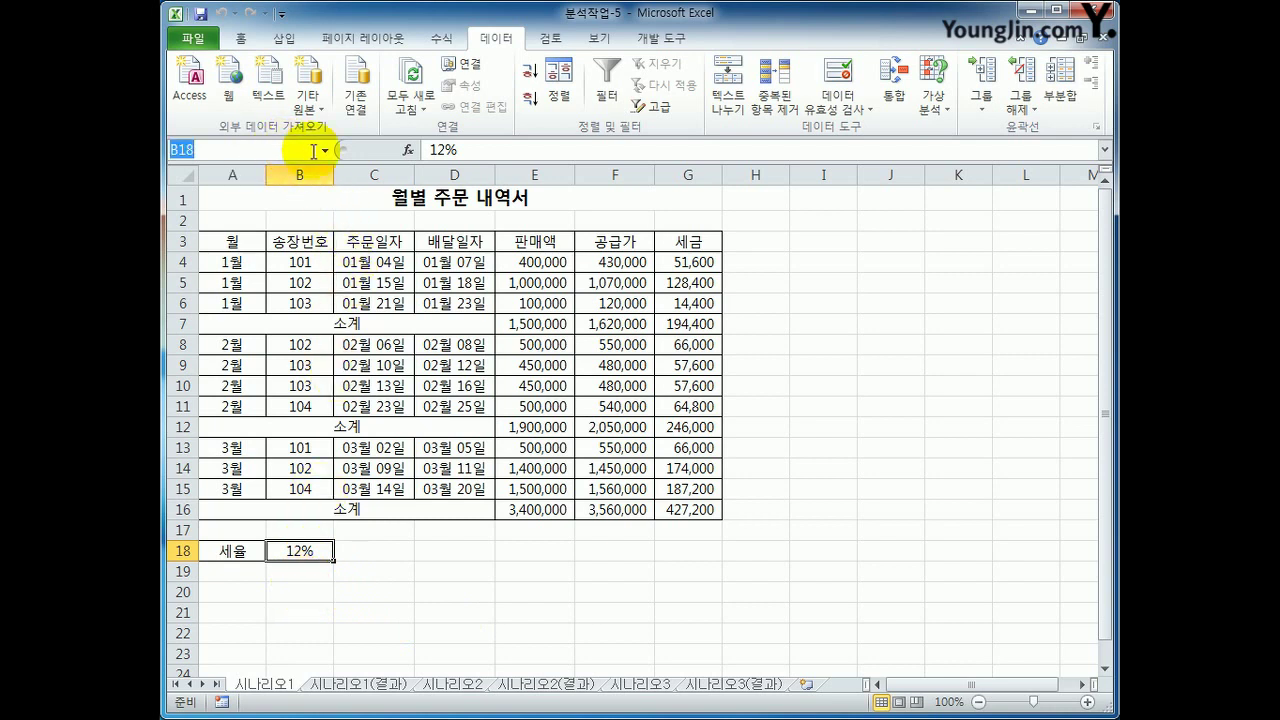
{"action": "type", "text": "세율"}
{"action": "key", "text": "Return"}
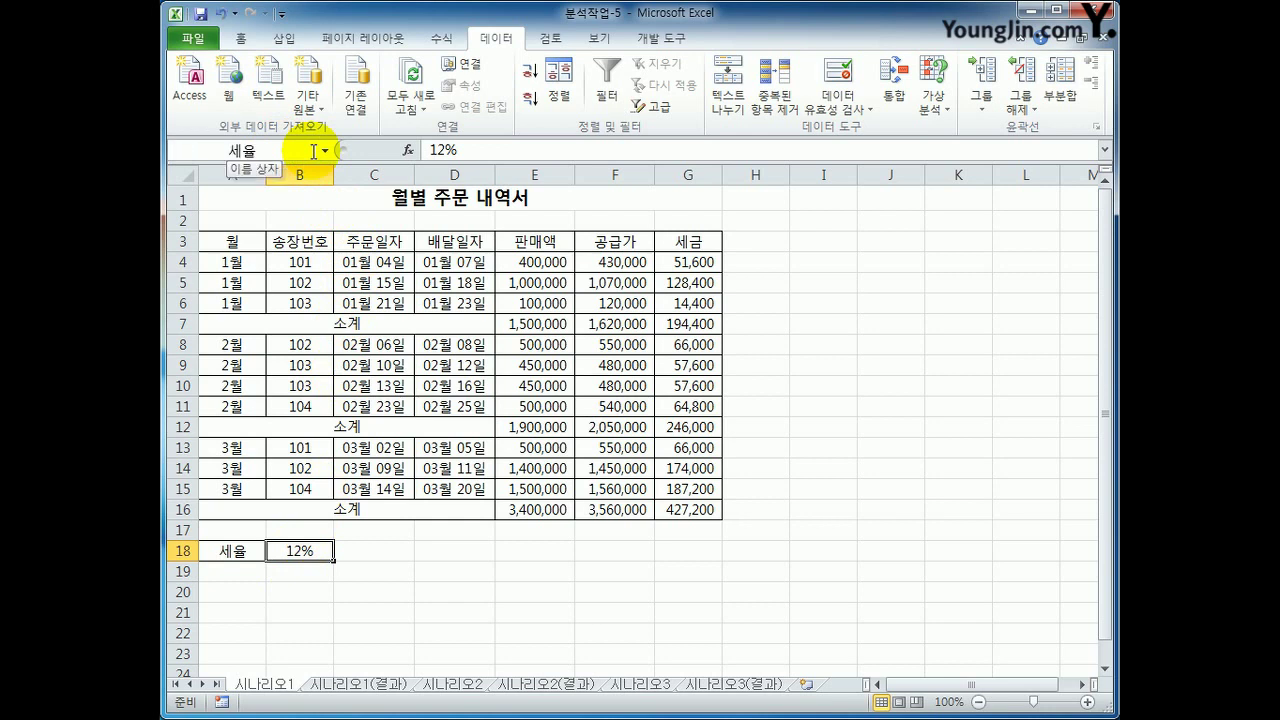
Name the monthly tax subtotal cells: G7 as 소계1월, G12 as 소계2월 and G16 as 소계3월
{"action": "left_click", "coordinate": [670, 324]}
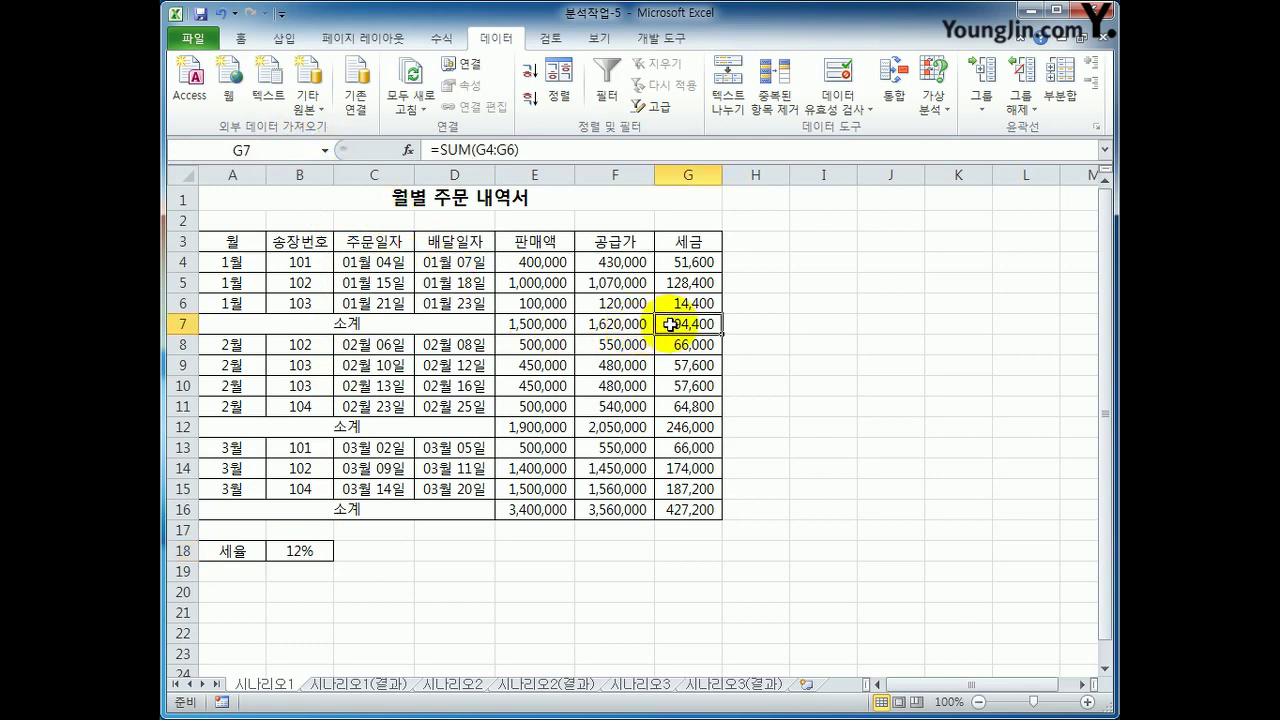
{"action": "left_click", "coordinate": [281, 152]}
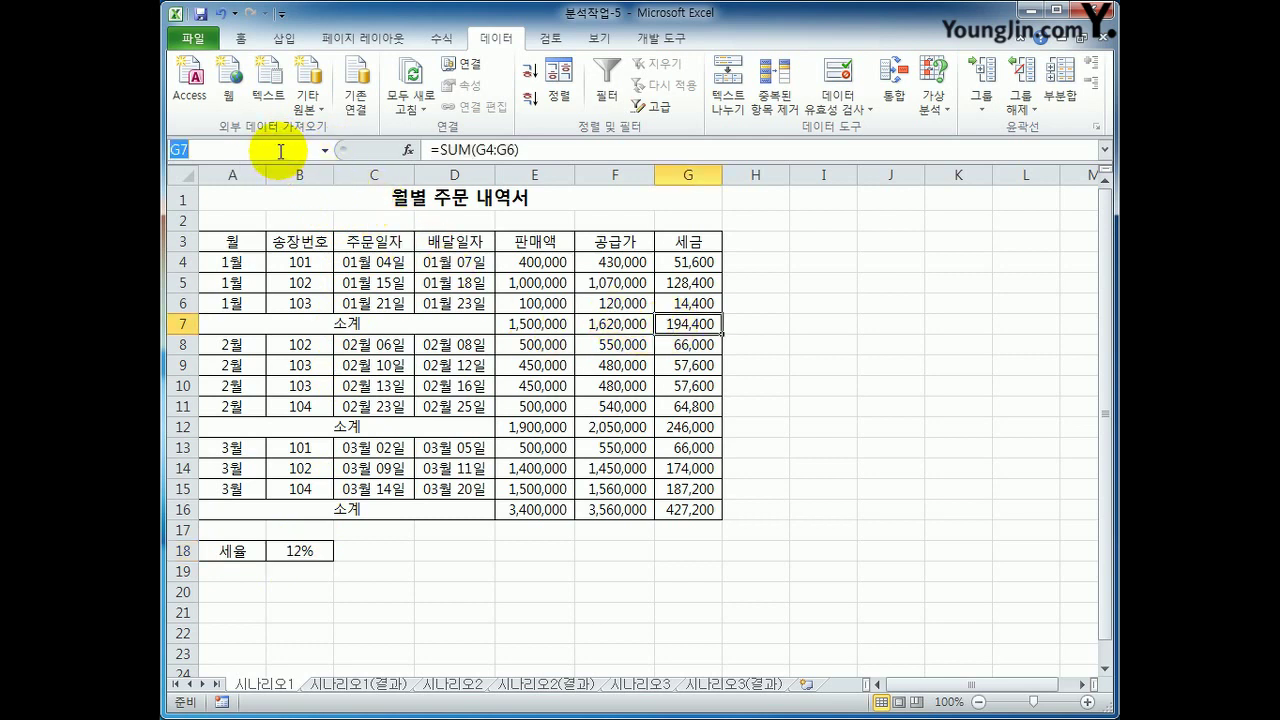
{"action": "type", "text": "소계1월"}
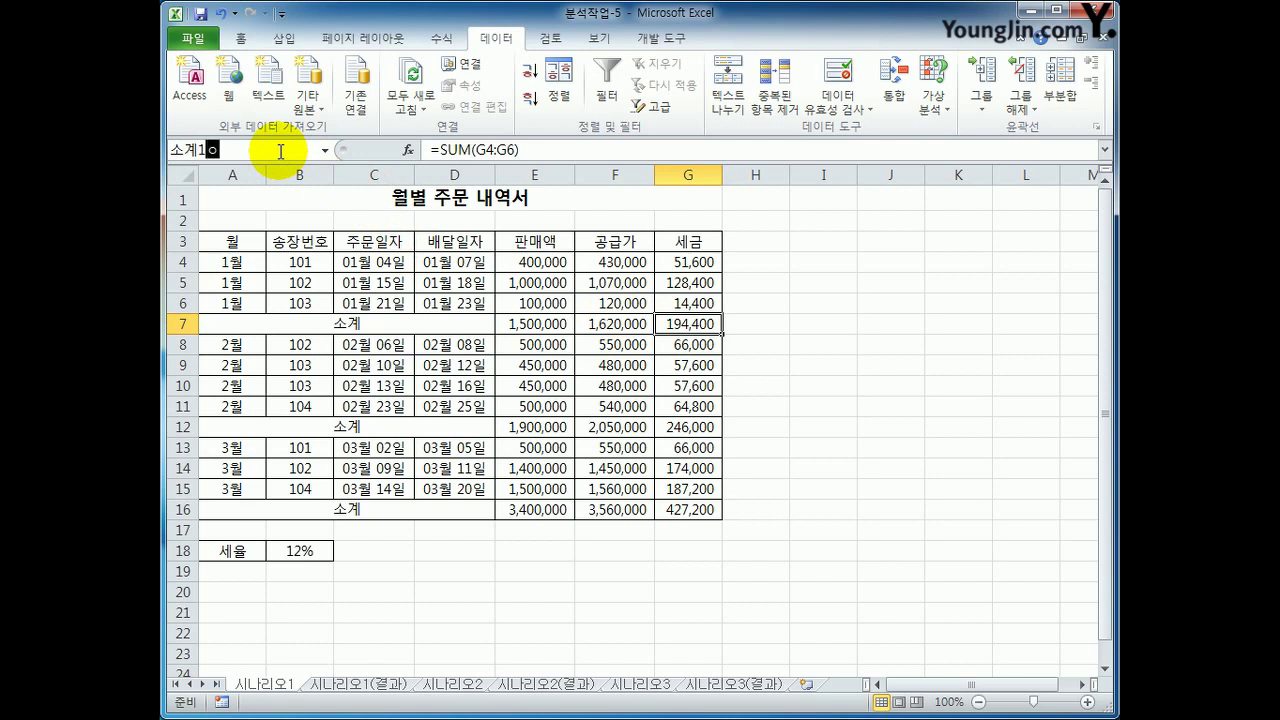
{"action": "key", "text": "Return"}
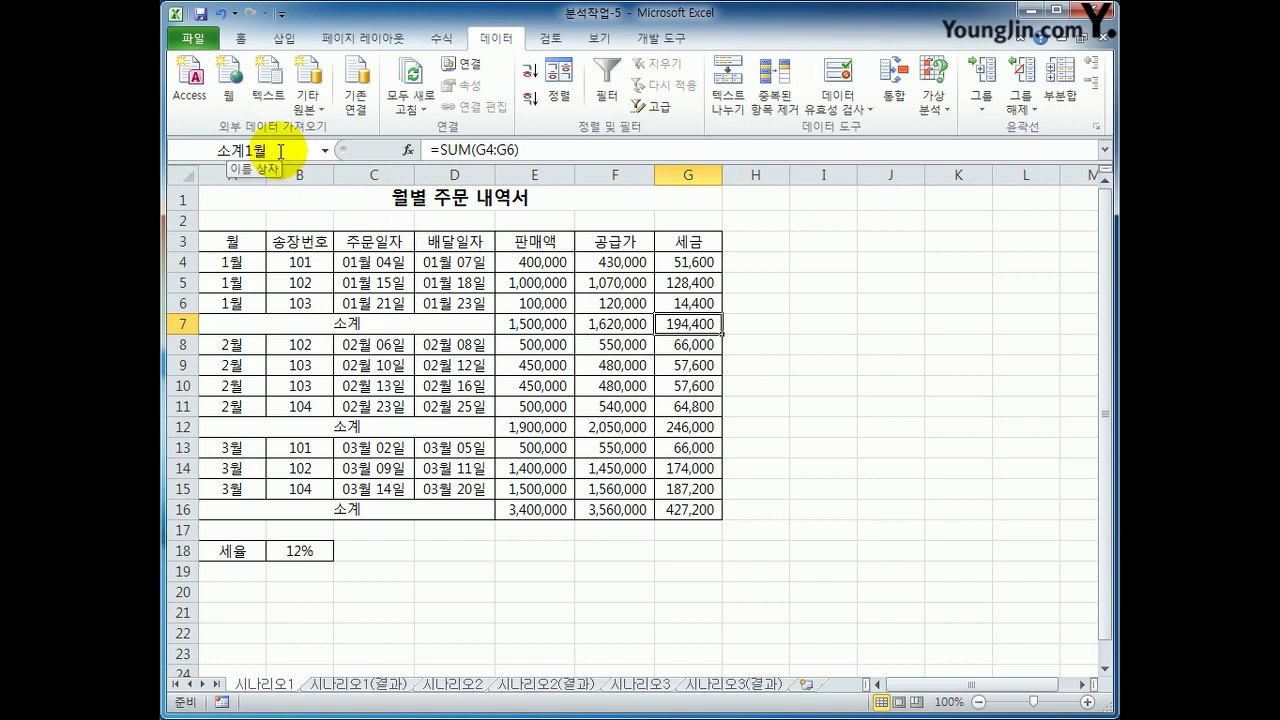
{"action": "left_click", "coordinate": [667, 428]}
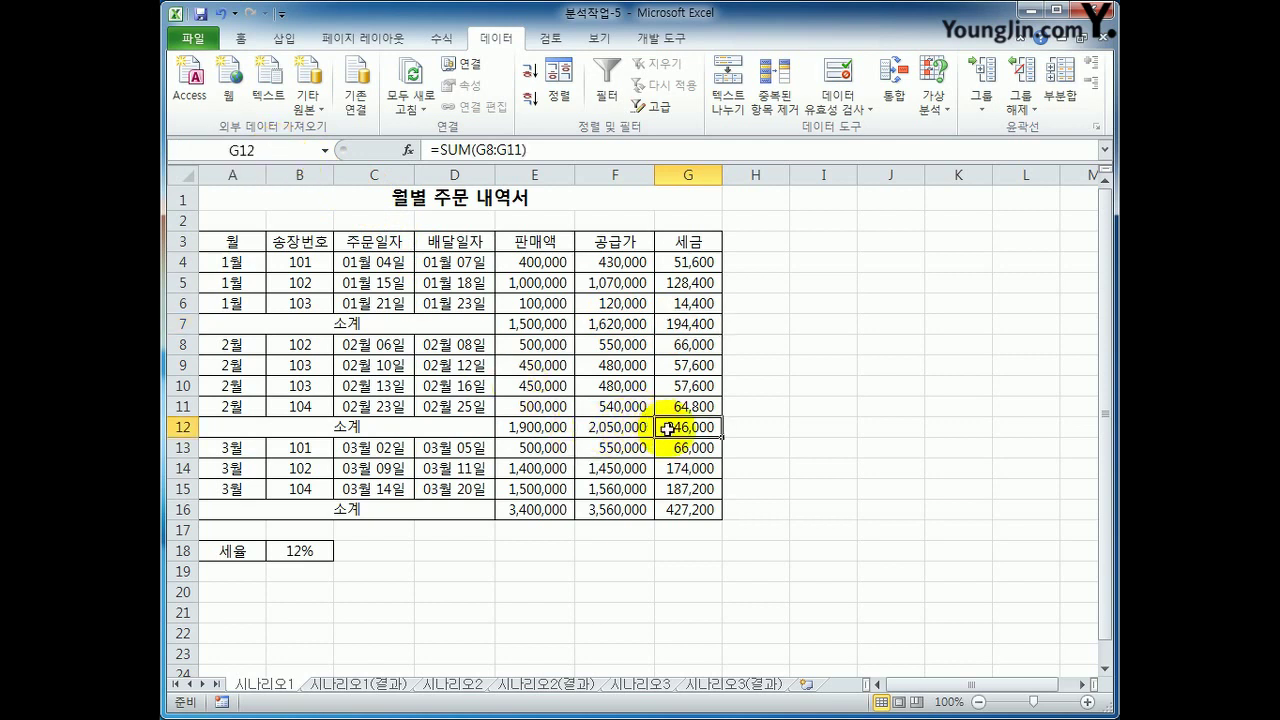
{"action": "left_click", "coordinate": [274, 148]}
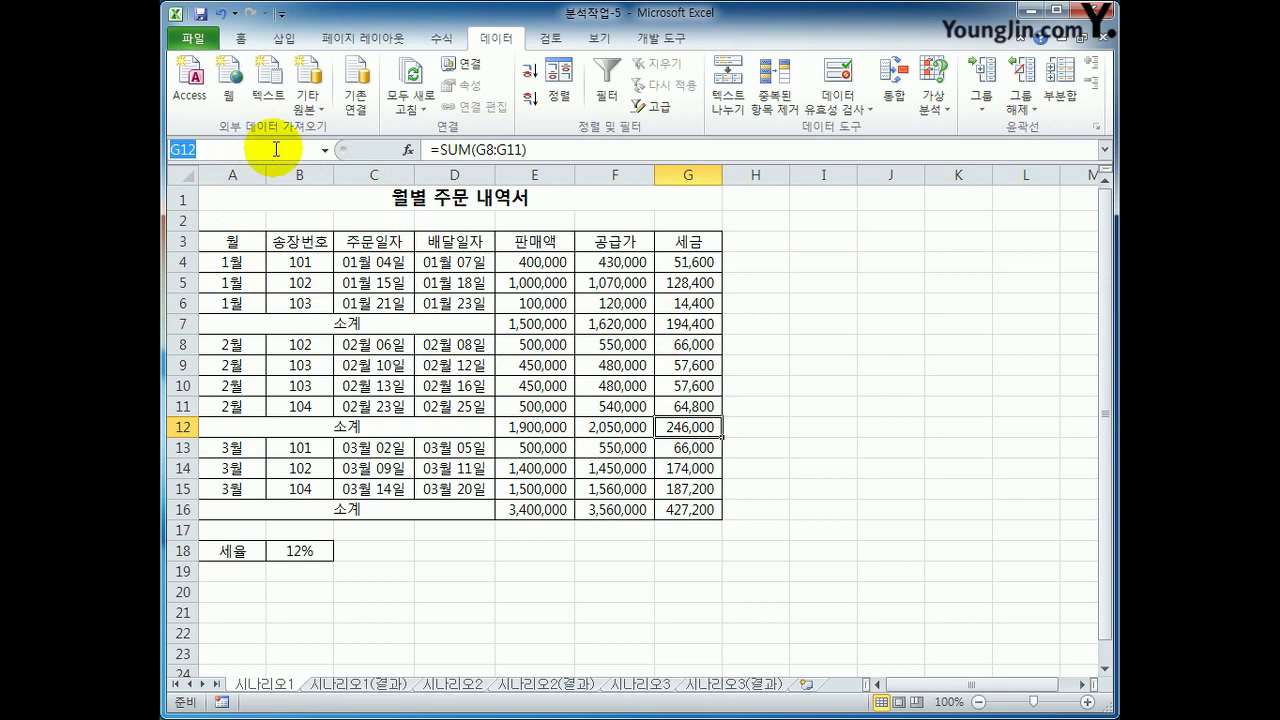
{"action": "type", "text": "소계2월"}
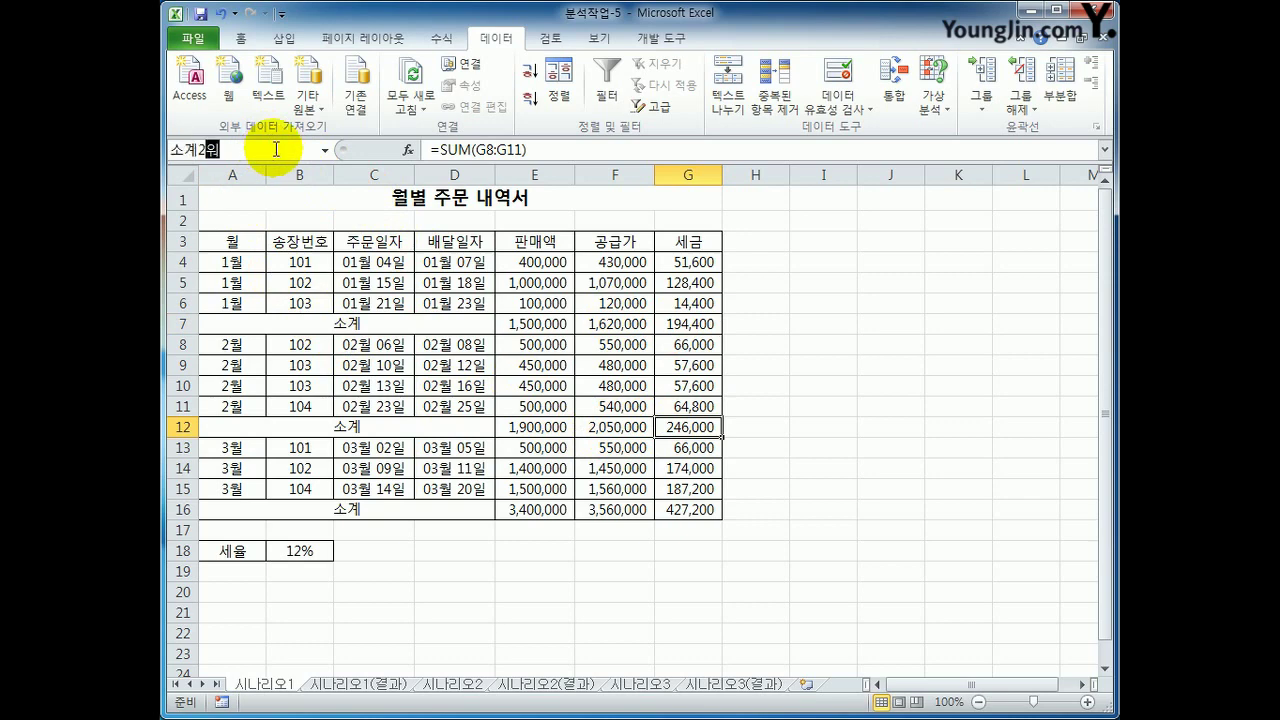
{"action": "key", "text": "Return"}
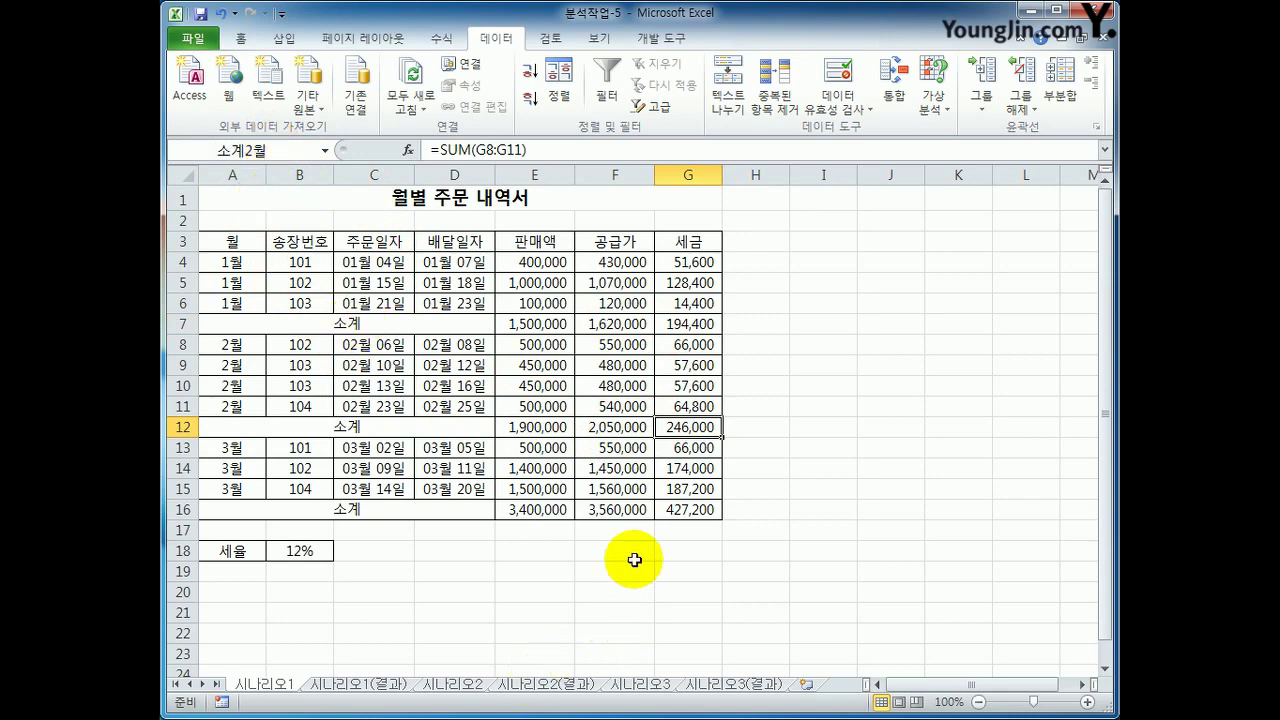
{"action": "left_click", "coordinate": [688, 510]}
{"action": "left_click", "coordinate": [259, 150]}
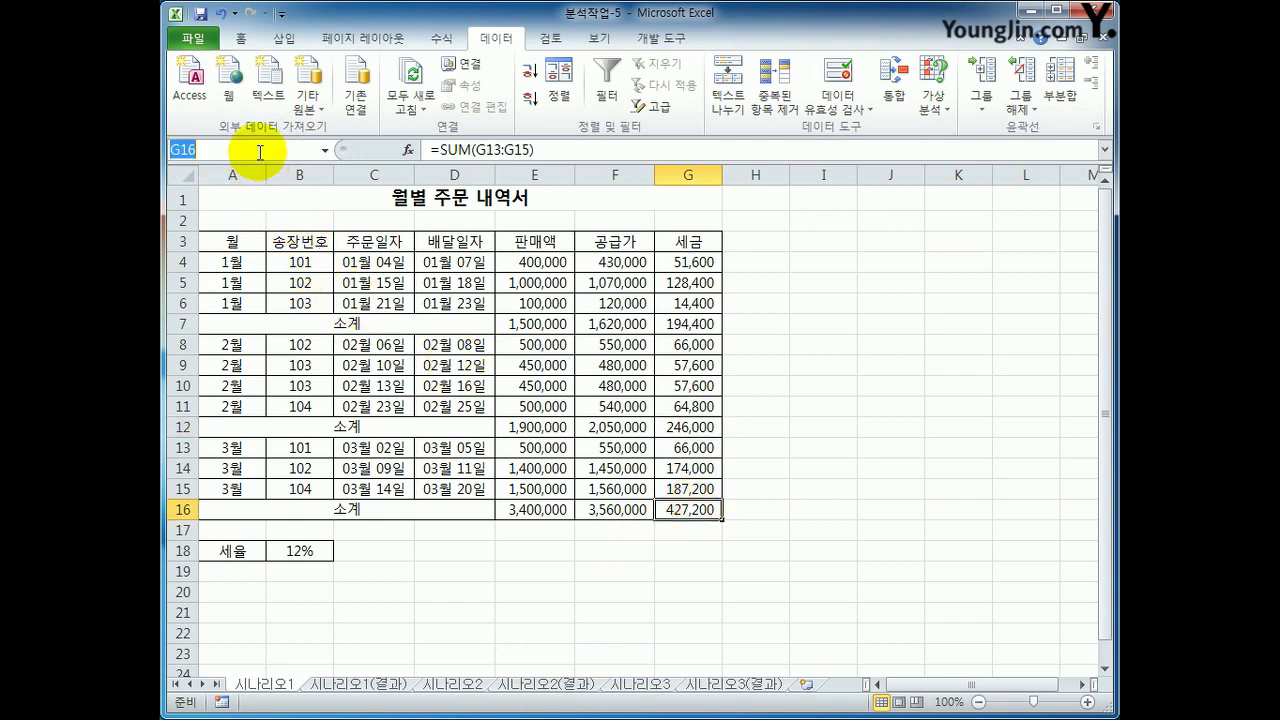
{"action": "type", "text": "소계3우ㅓㄹ"}
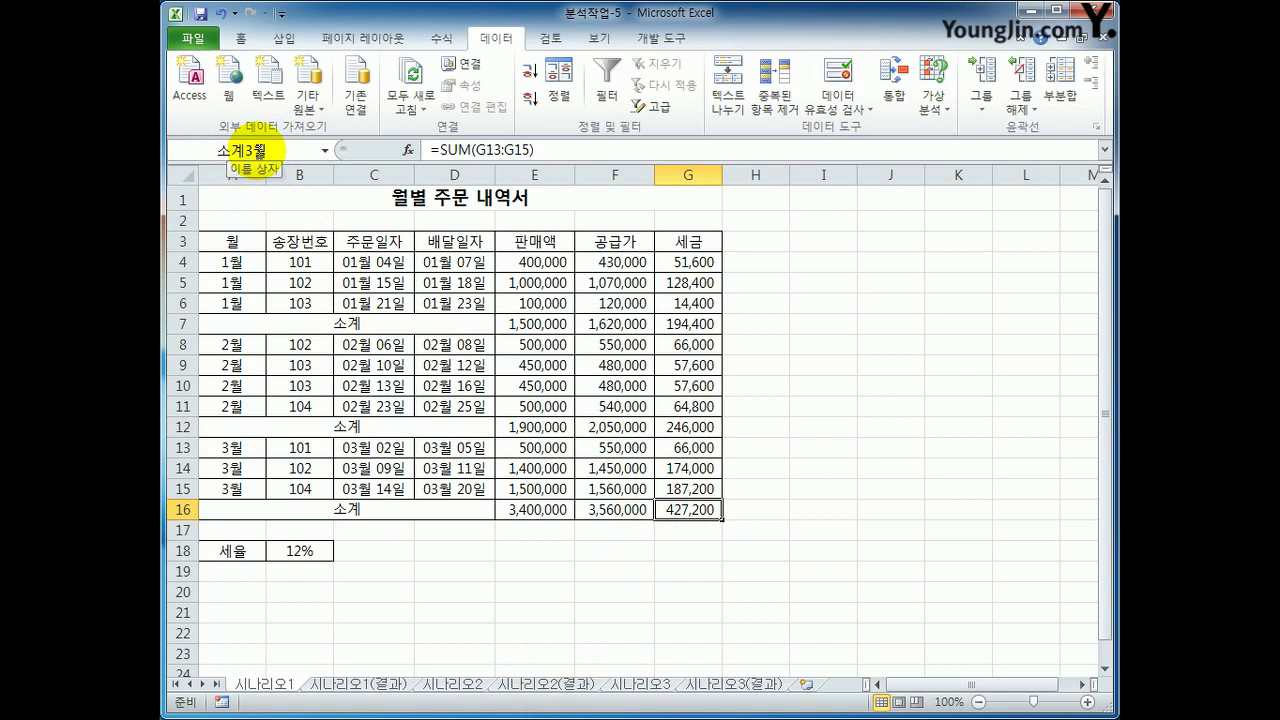
Add a scenario named 세율인상 with changing cell $B$18 set to 15%, and start another scenario
{"action": "left_click", "coordinate": [288, 550]}
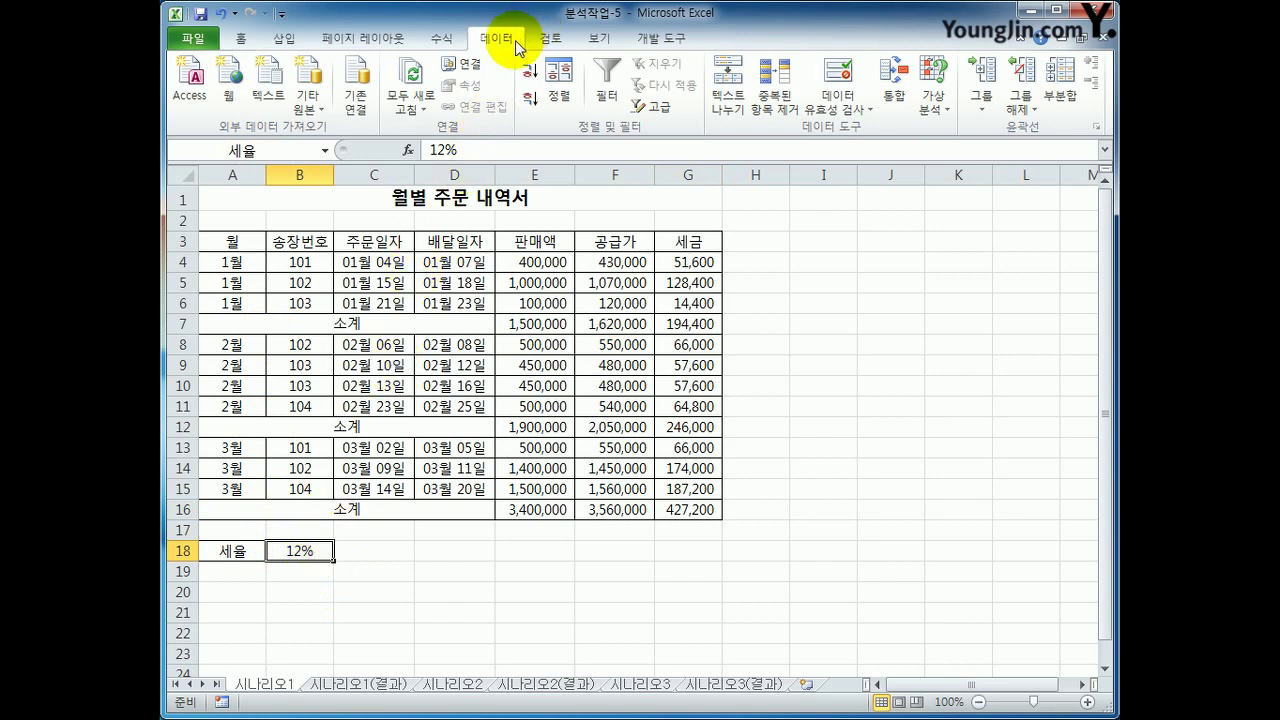
{"action": "left_click", "coordinate": [940, 105]}
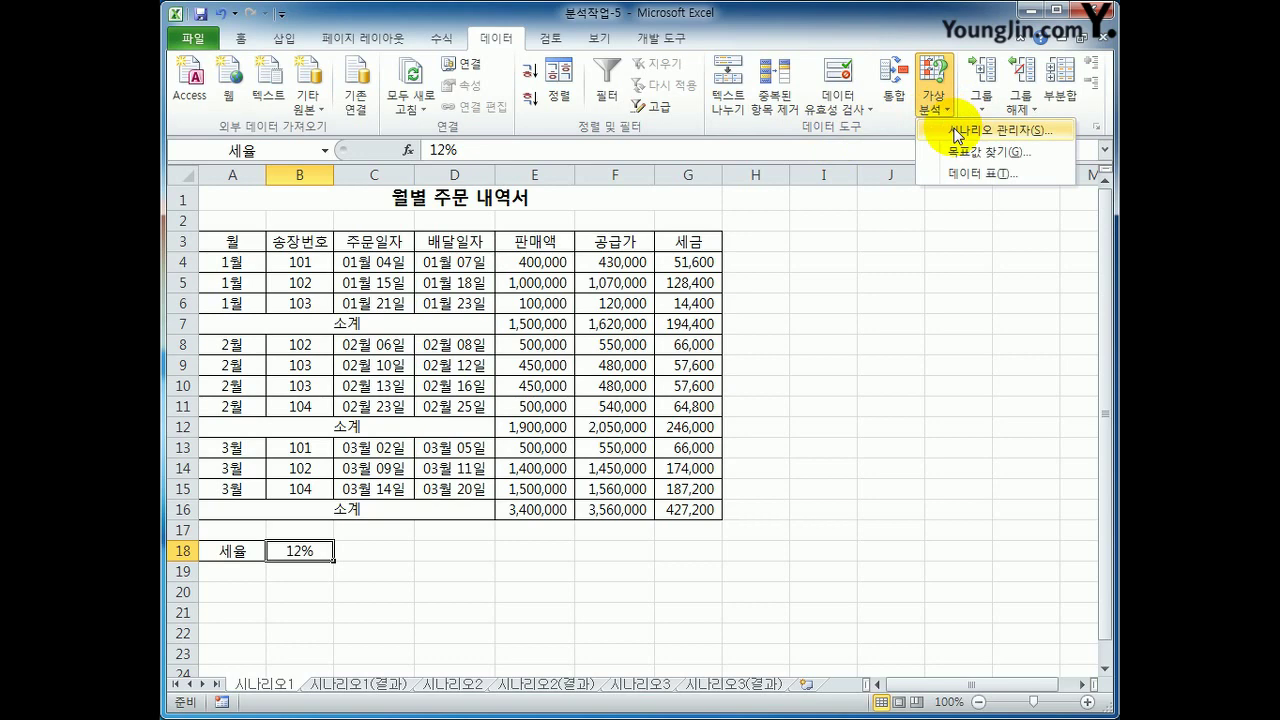
{"action": "left_click", "coordinate": [958, 132]}
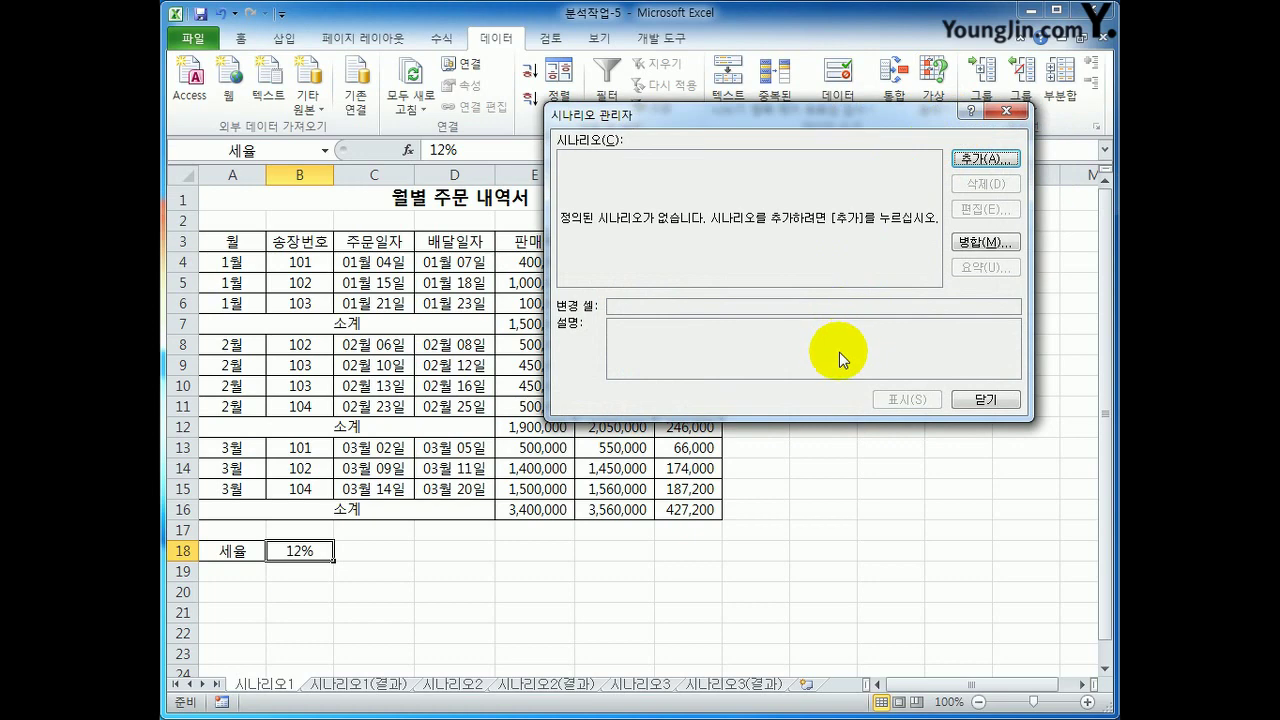
{"action": "left_click", "coordinate": [972, 160]}
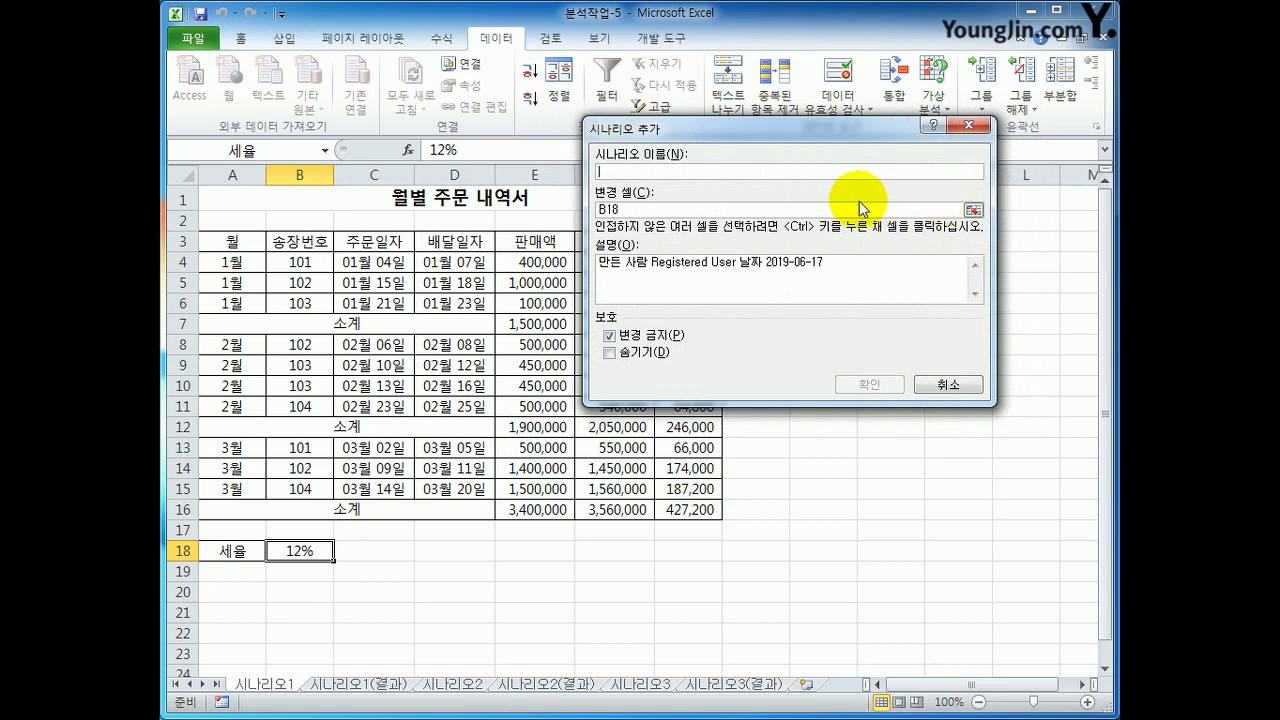
{"action": "type", "text": "세율"}
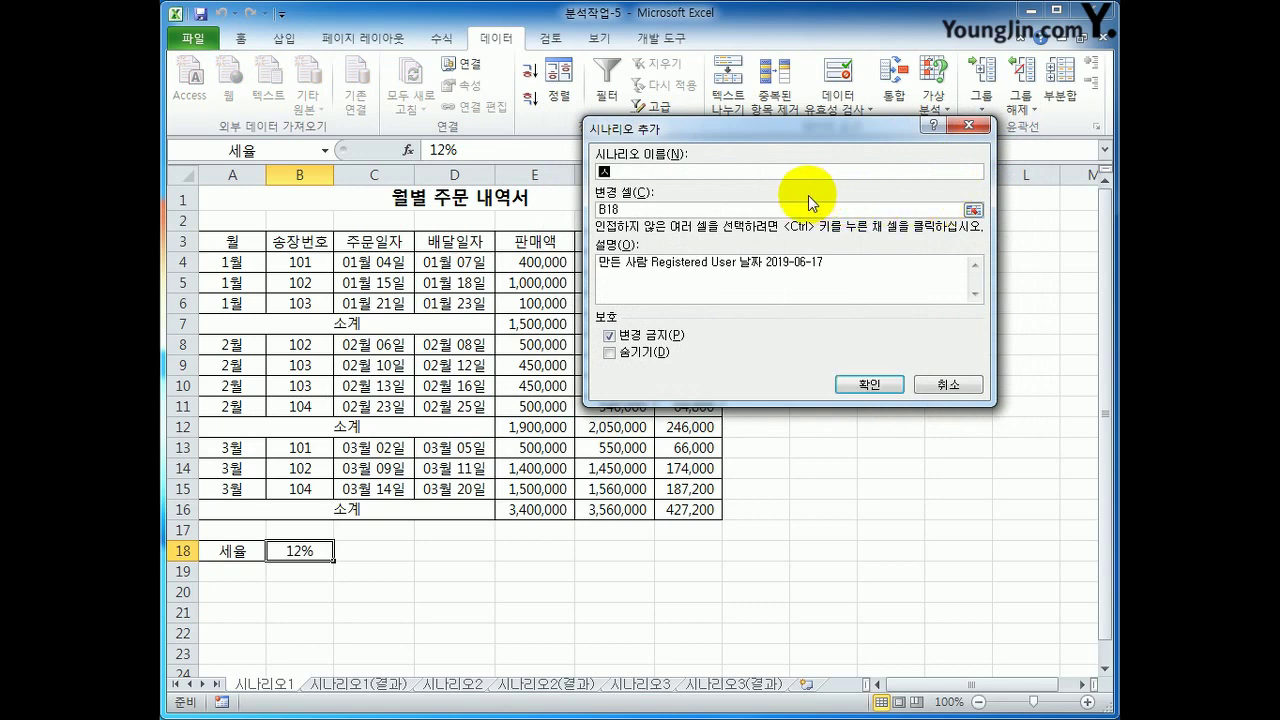
{"action": "type", "text": "인상"}
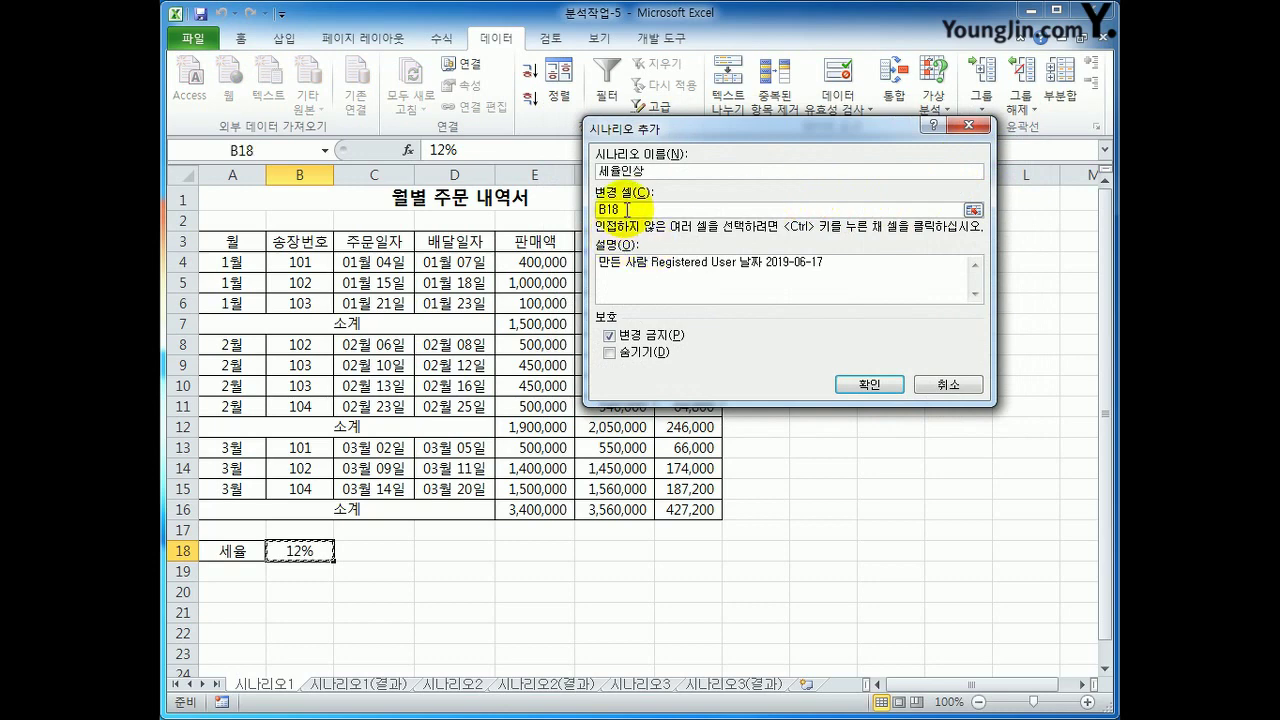
{"action": "double_click", "coordinate": [606, 209]}
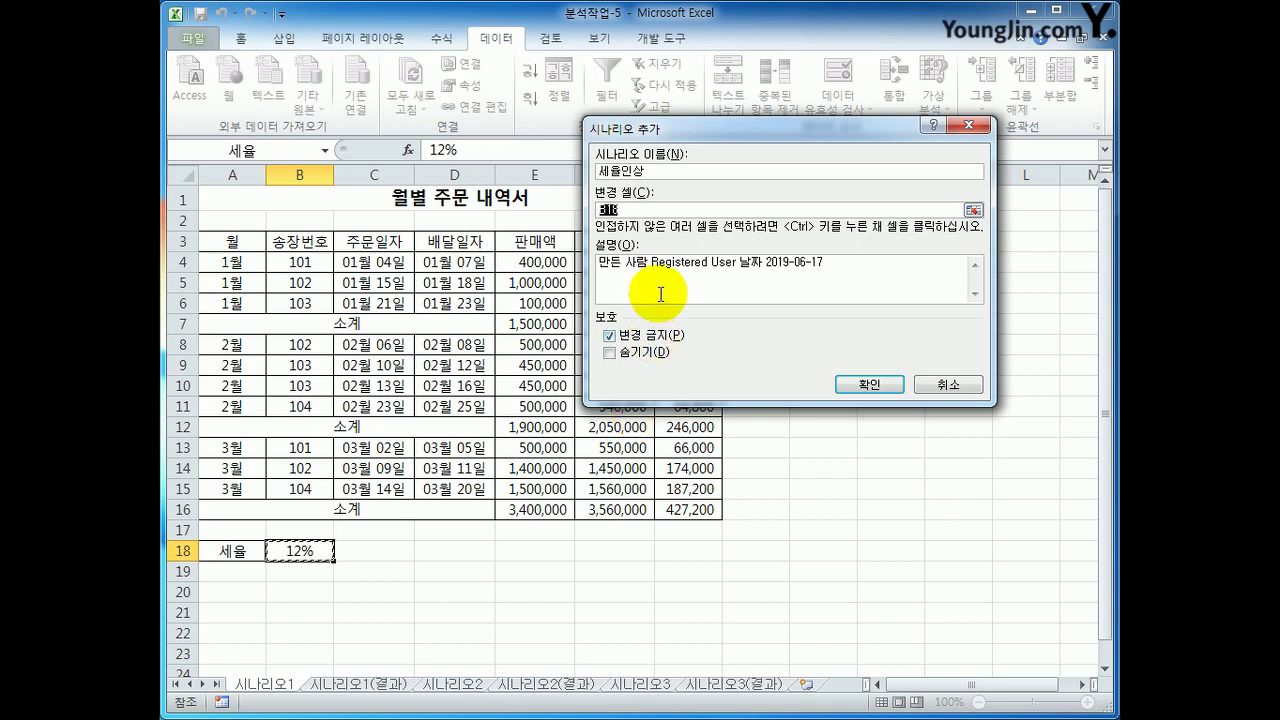
{"action": "left_click", "coordinate": [302, 550]}
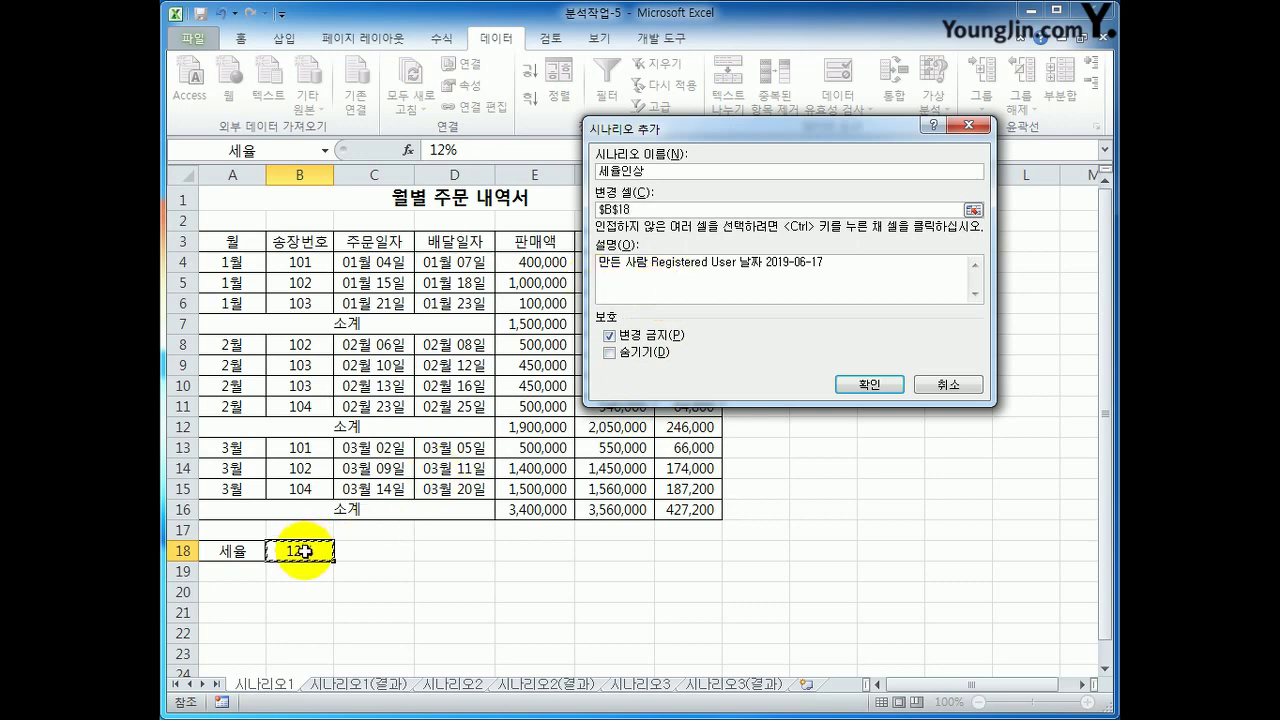
{"action": "left_click", "coordinate": [870, 386]}
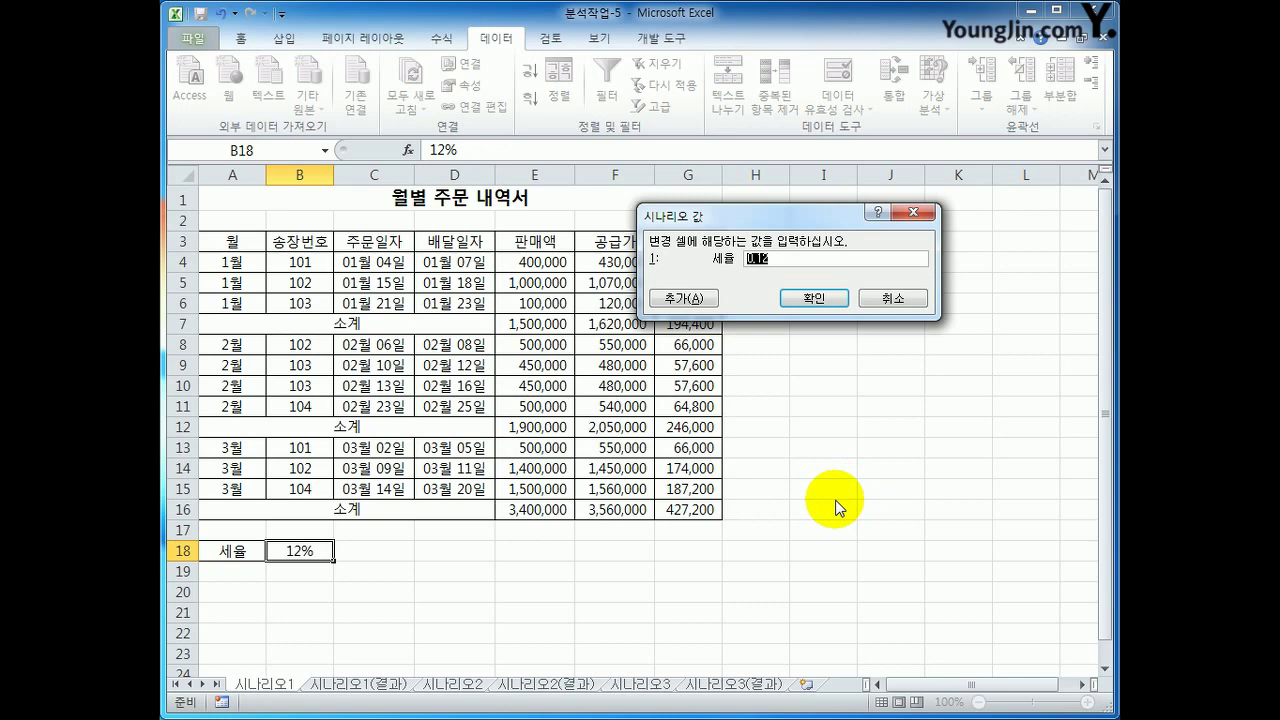
{"action": "type", "text": "15%"}
{"action": "left_click", "coordinate": [688, 298]}
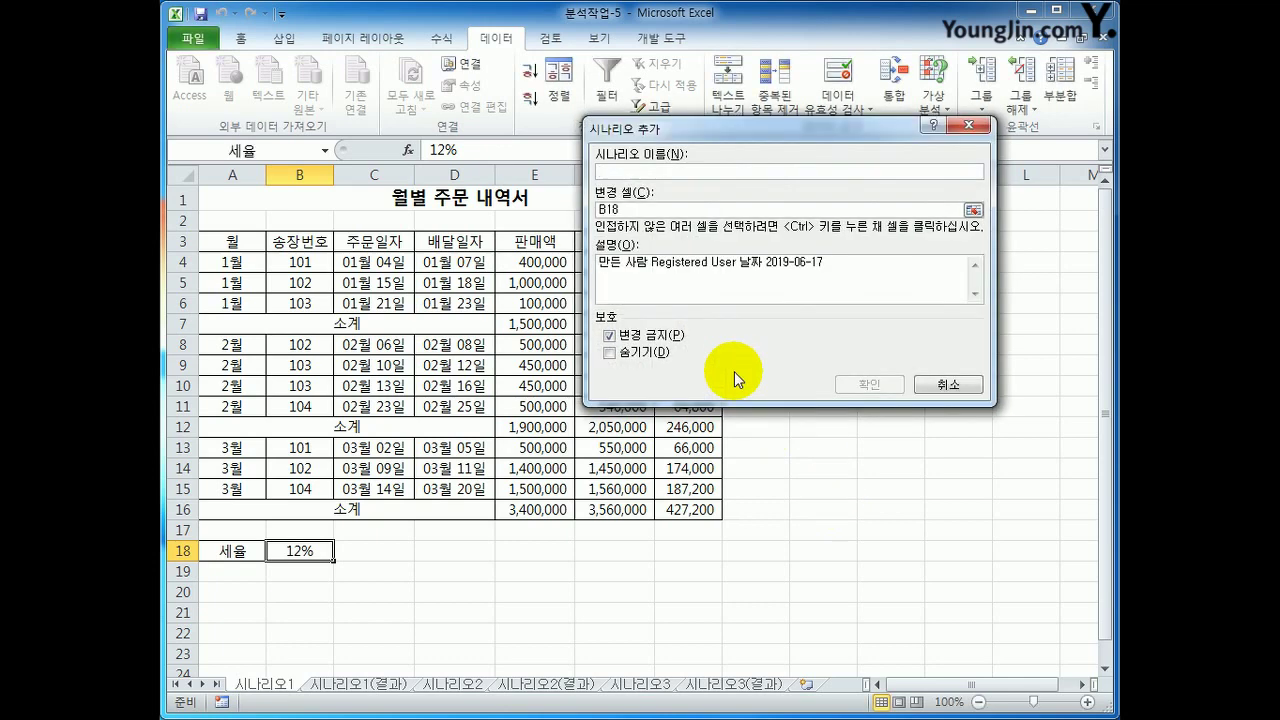
Name the new scenario 세율인하 with changing cell B18 and set its 세율 value to 9%
{"action": "type", "text": "세"}
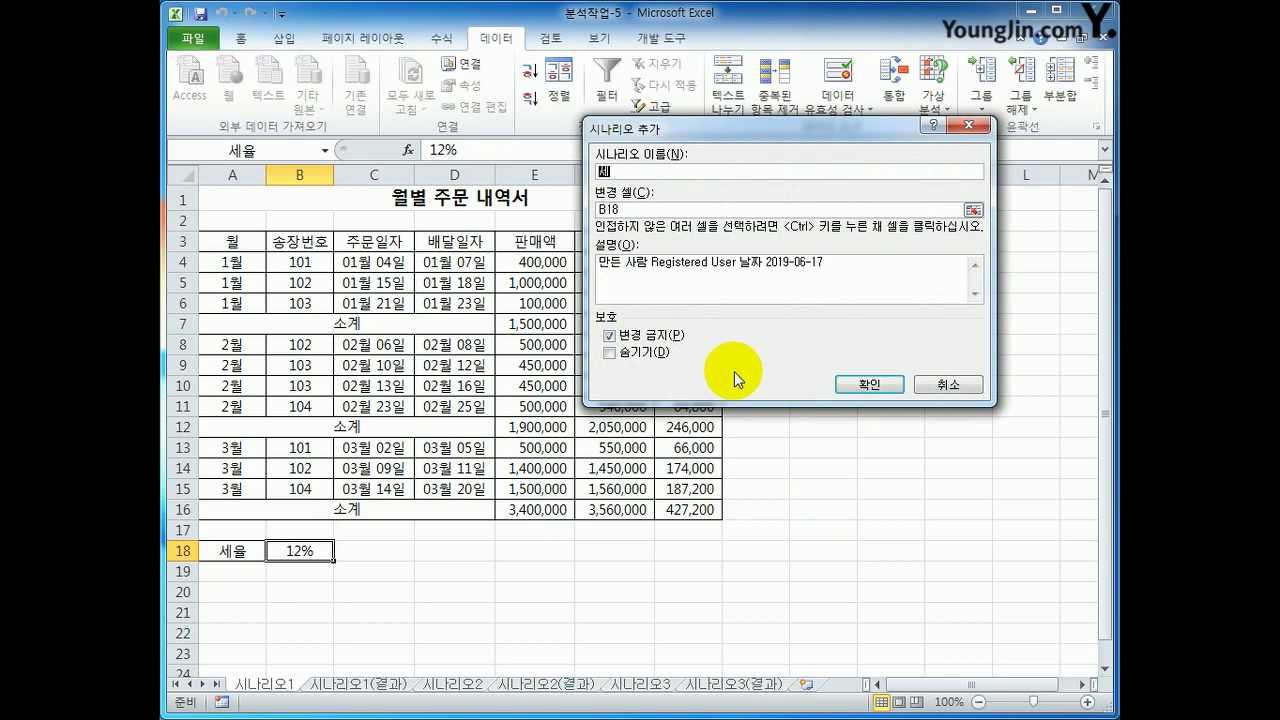
{"action": "type", "text": "율인하"}
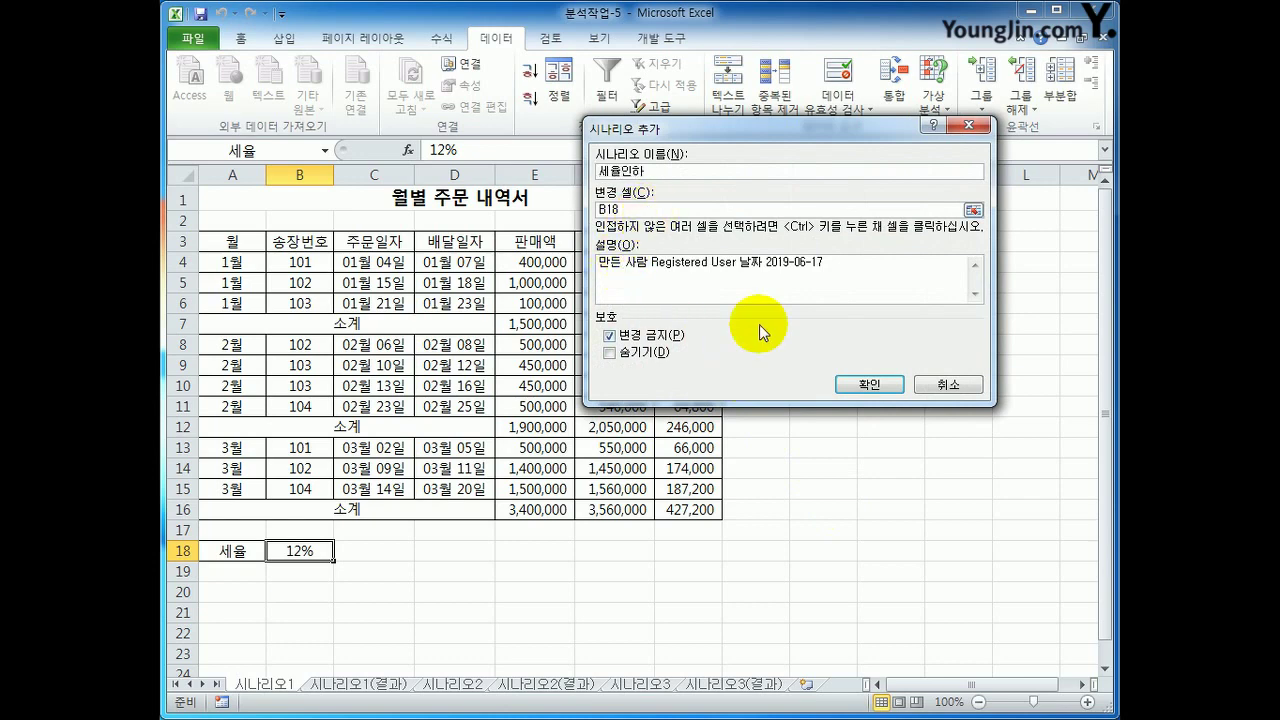
{"action": "left_click", "coordinate": [869, 384]}
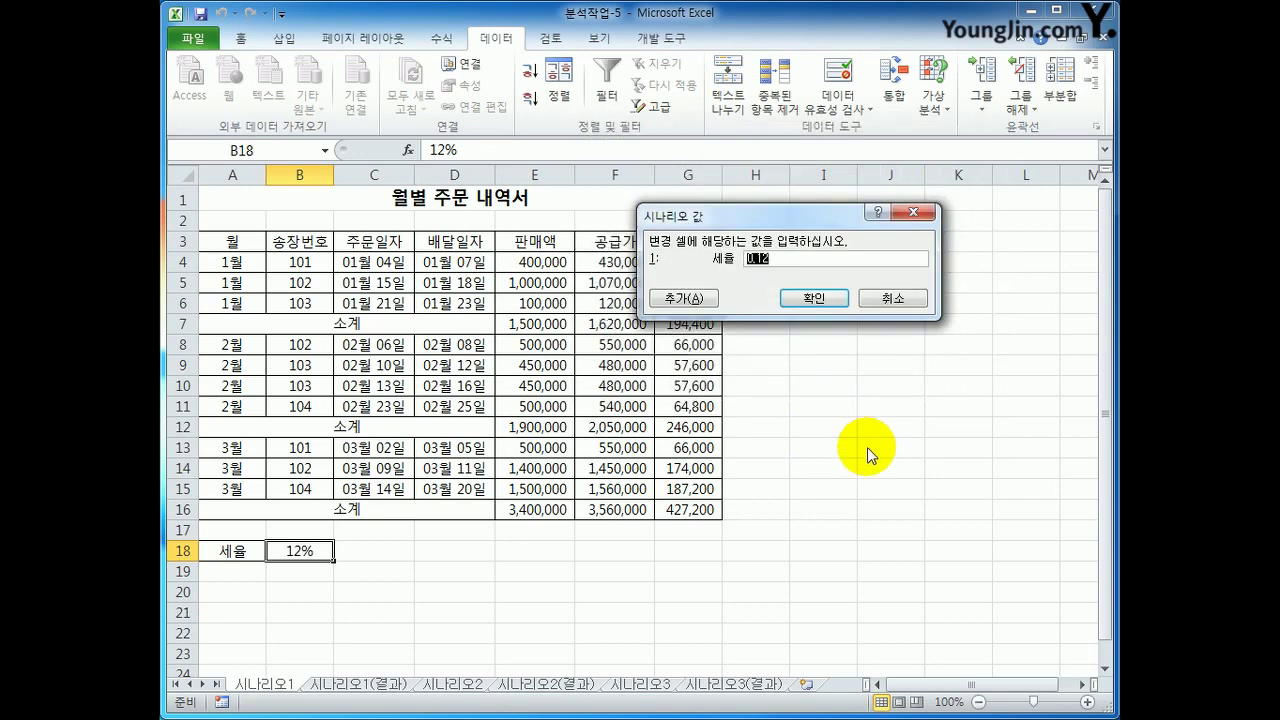
{"action": "type", "text": "9%"}
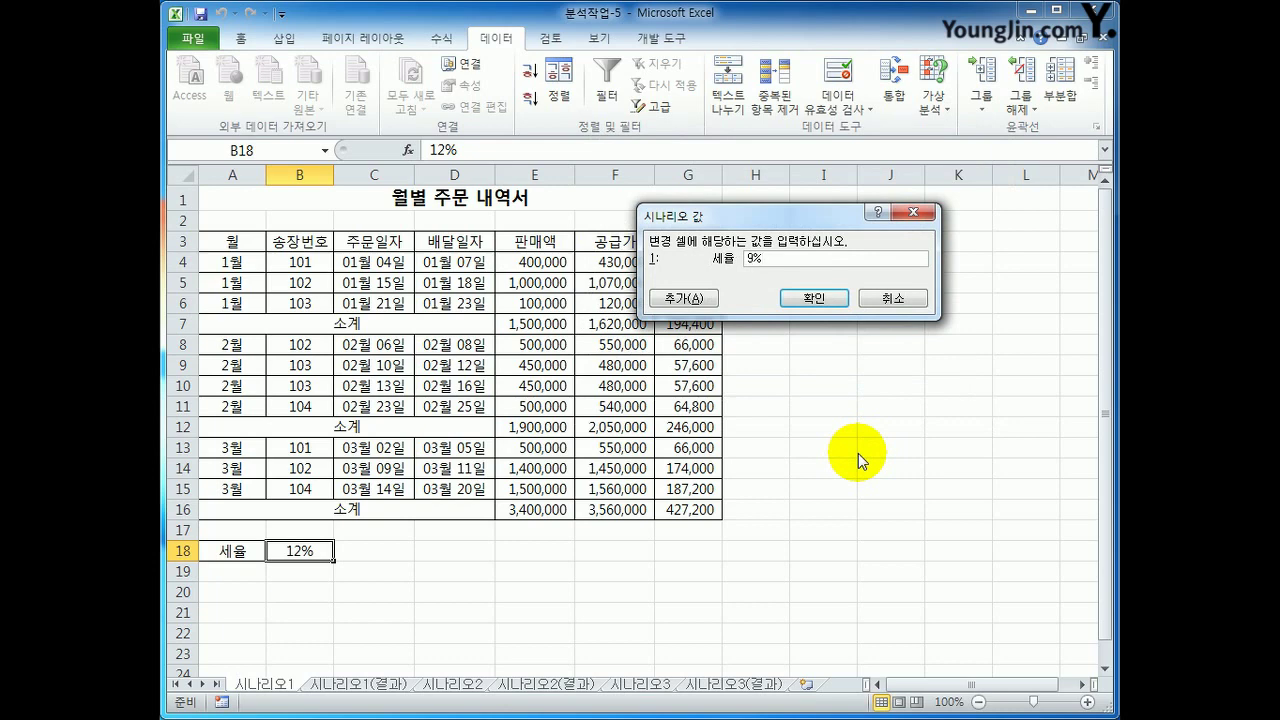
{"action": "left_click", "coordinate": [824, 299]}
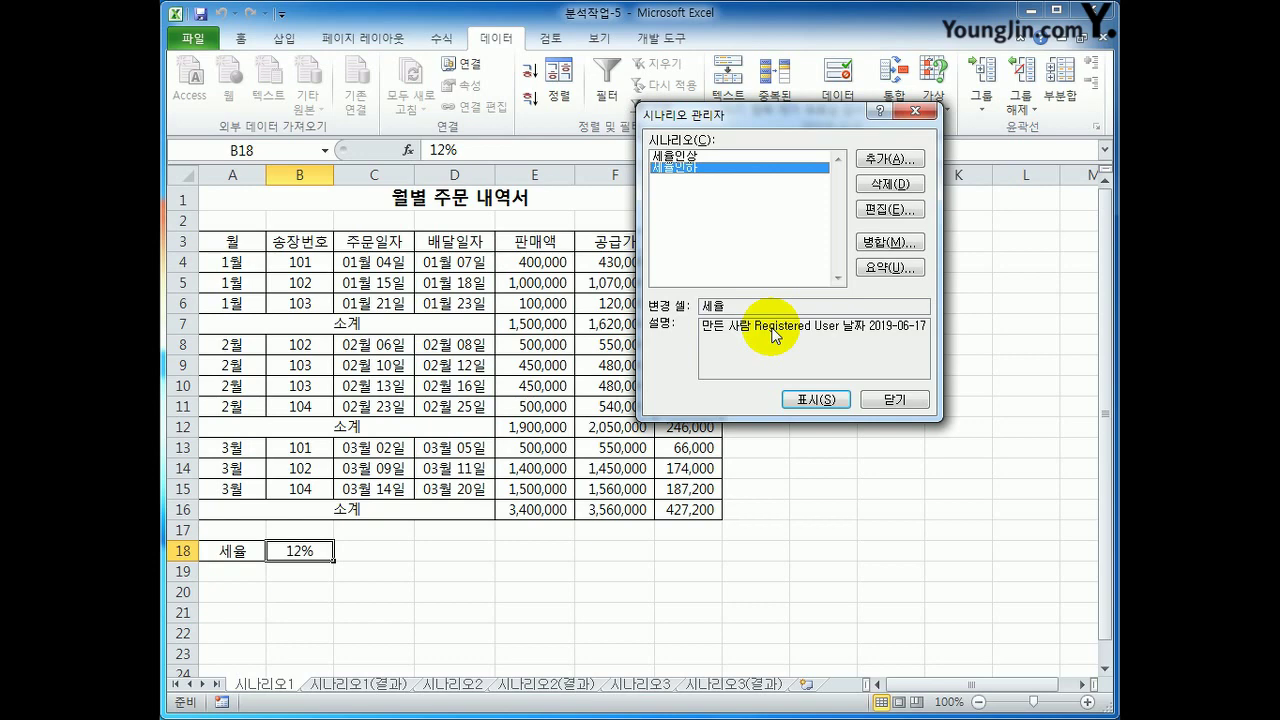
Create a scenario summary report with the monthly tax subtotals G7, G12 and G16 as result cells
{"action": "left_click", "coordinate": [889, 268]}
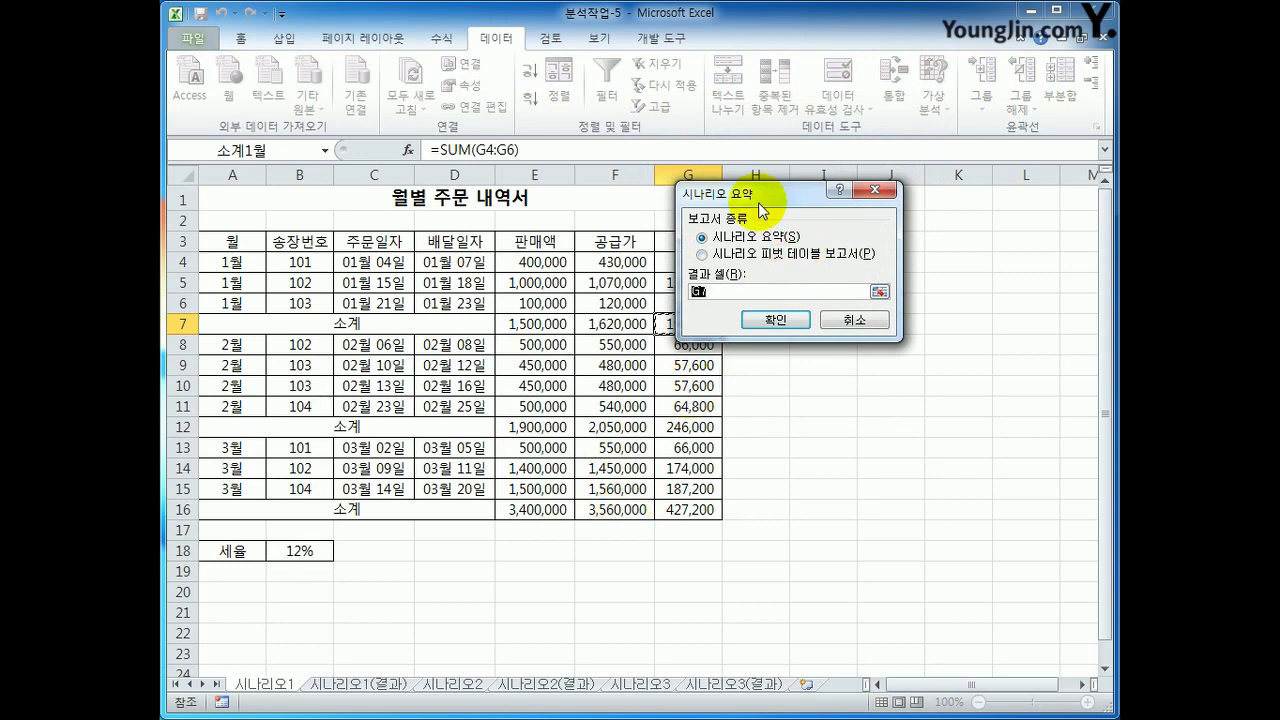
{"action": "left_click_drag", "start_coordinate": [758, 202], "coordinate": [854, 218]}
{"action": "left_click", "coordinate": [700, 323]}
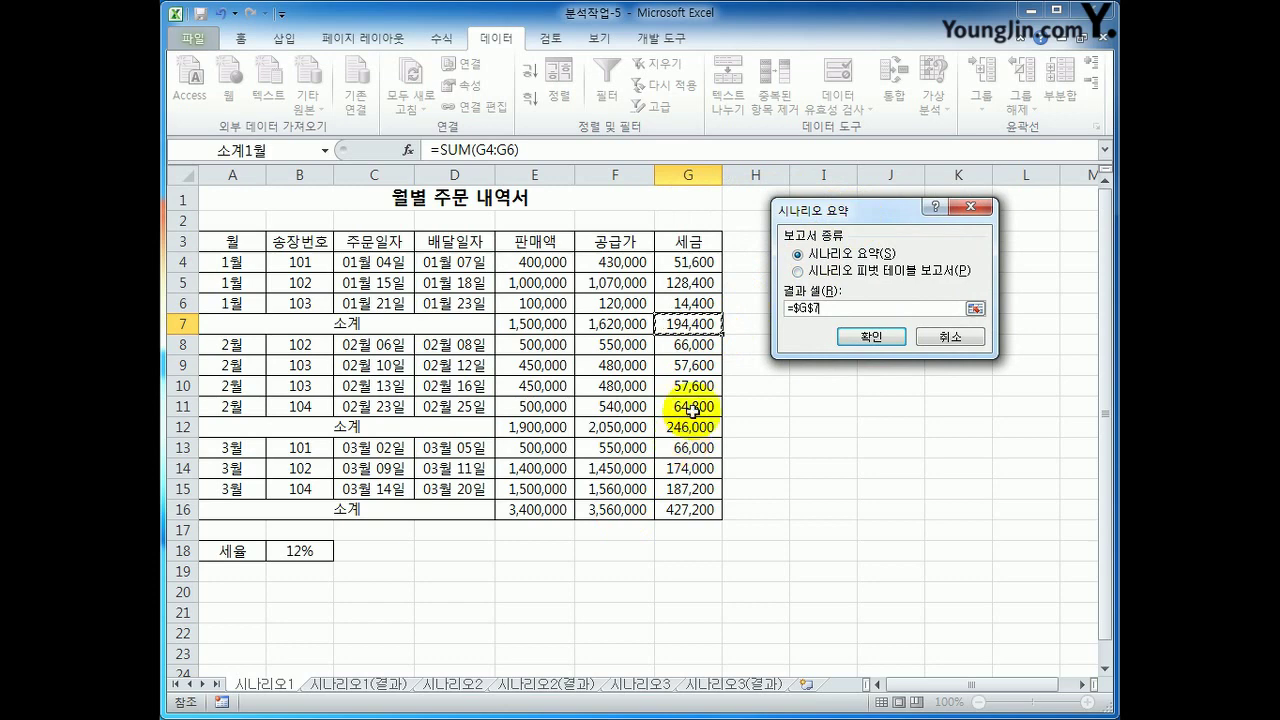
{"action": "left_click_drag", "start_coordinate": [829, 309], "coordinate": [704, 305]}
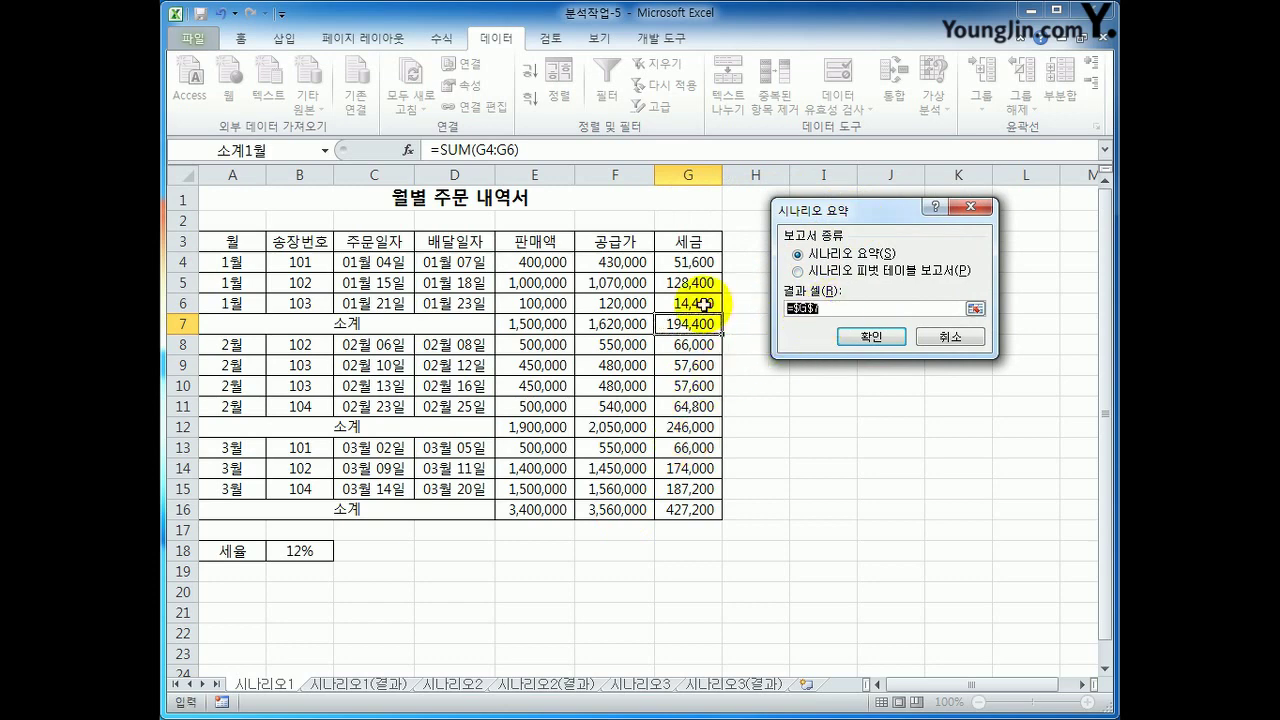
{"action": "key", "text": "Delete"}
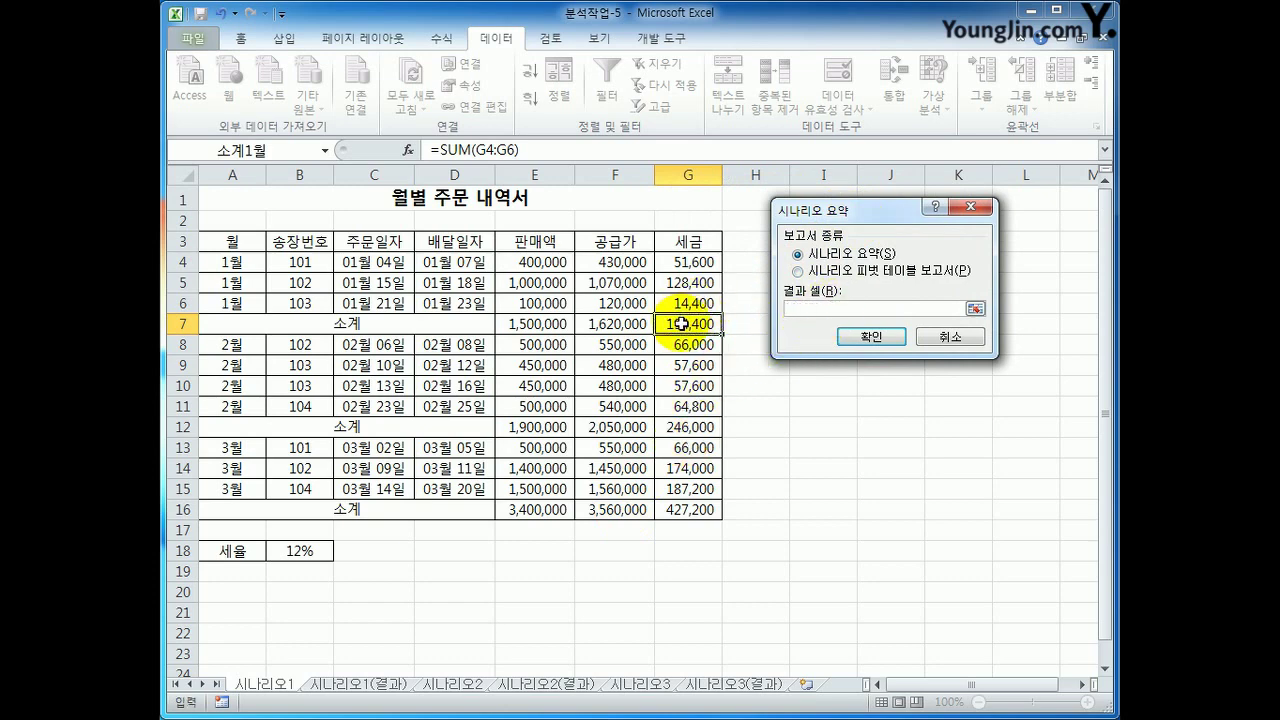
{"action": "left_click", "coordinate": [688, 323]}
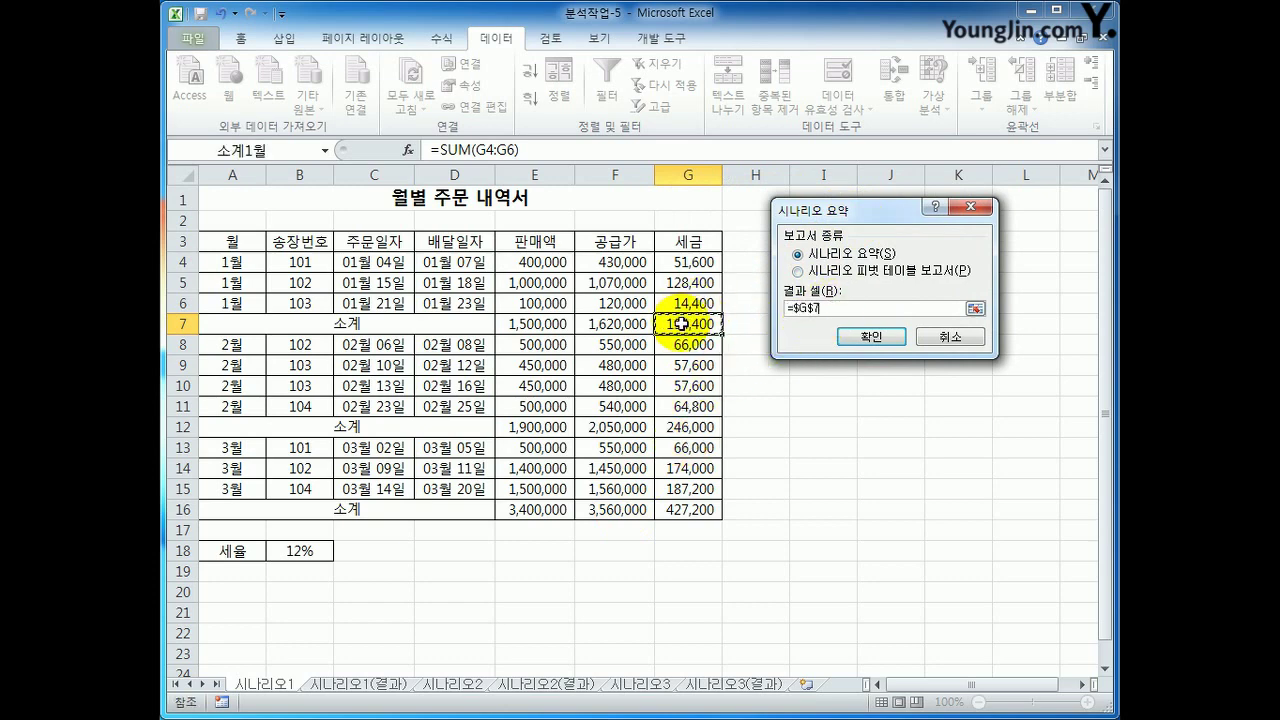
{"action": "left_click", "coordinate": [686, 428], "text": "ctrl"}
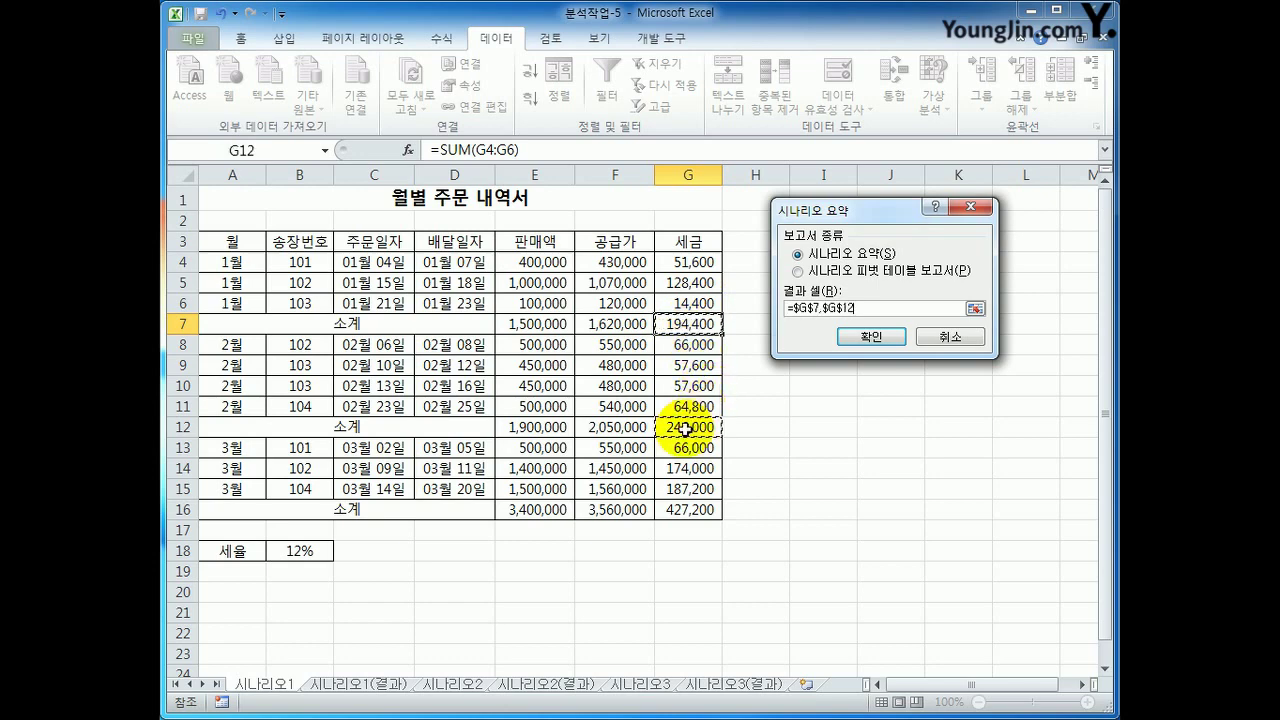
{"action": "left_click", "coordinate": [688, 511], "text": "ctrl"}
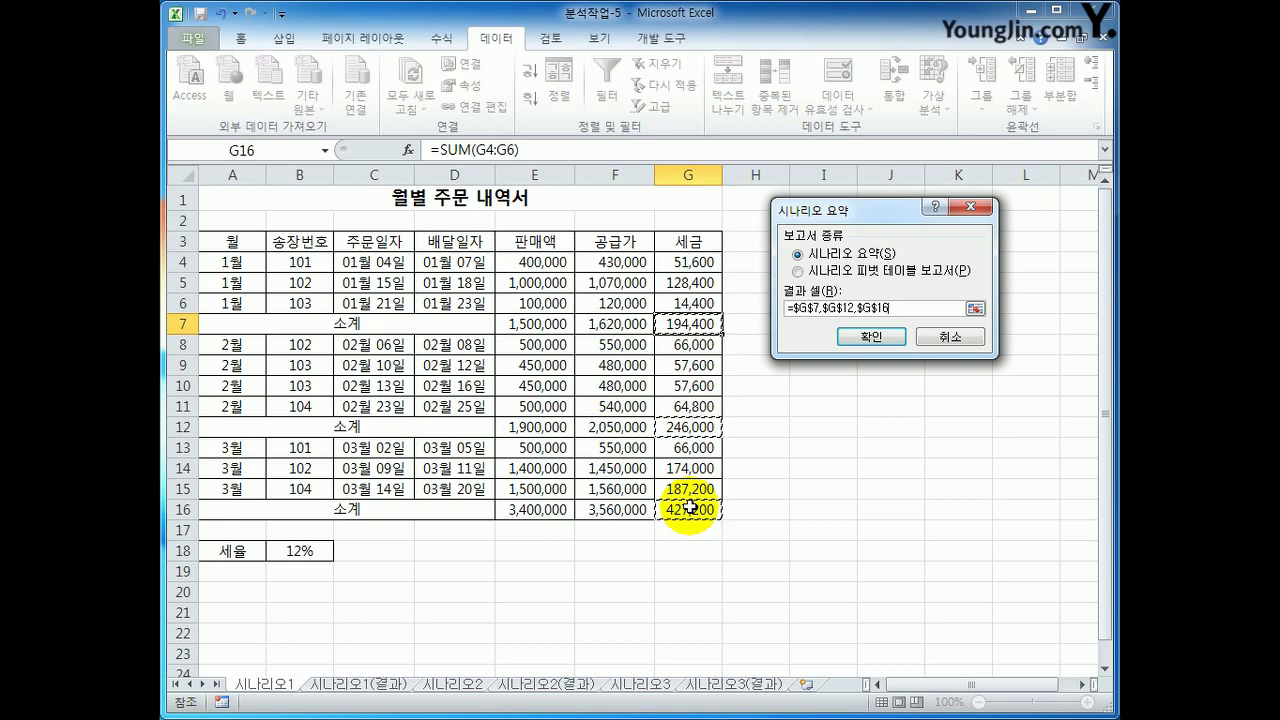
{"action": "left_click", "coordinate": [866, 337]}
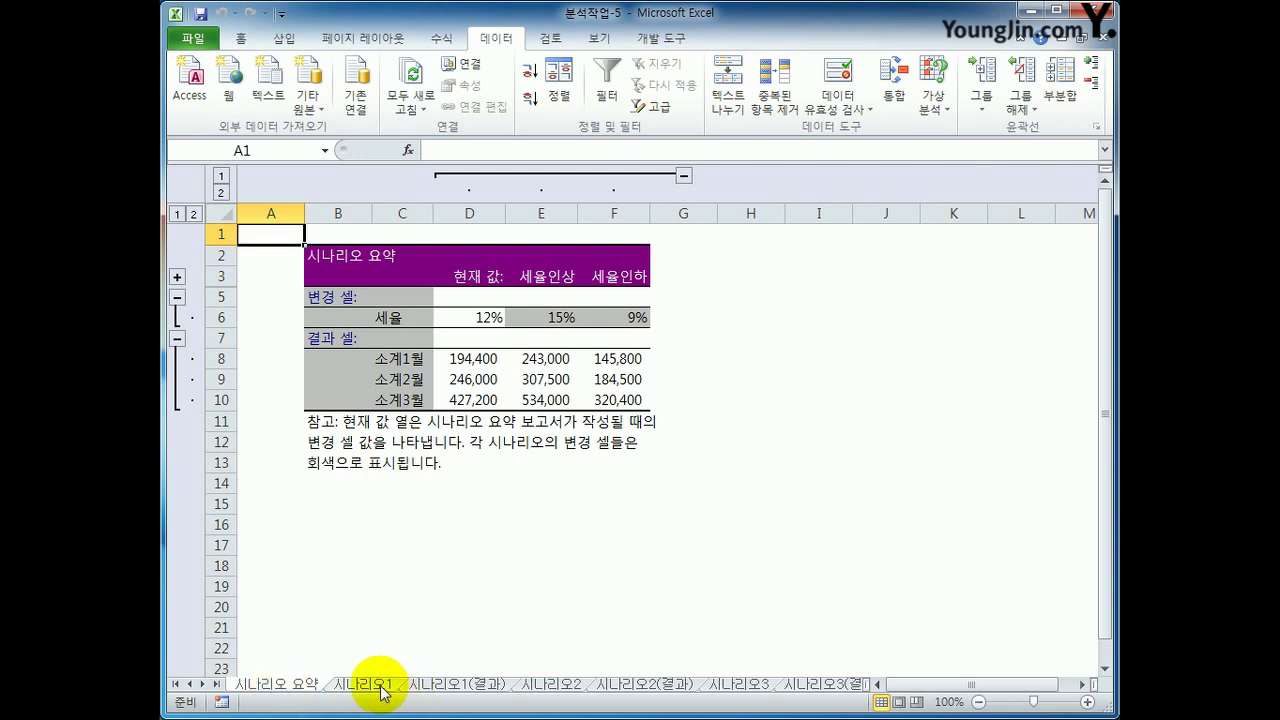
Open the 시나리오2 sheet and examine the 마진율 and 할인율 cells A13:B13 and the 이익금액 total in F10
{"action": "left_click", "coordinate": [546, 688]}
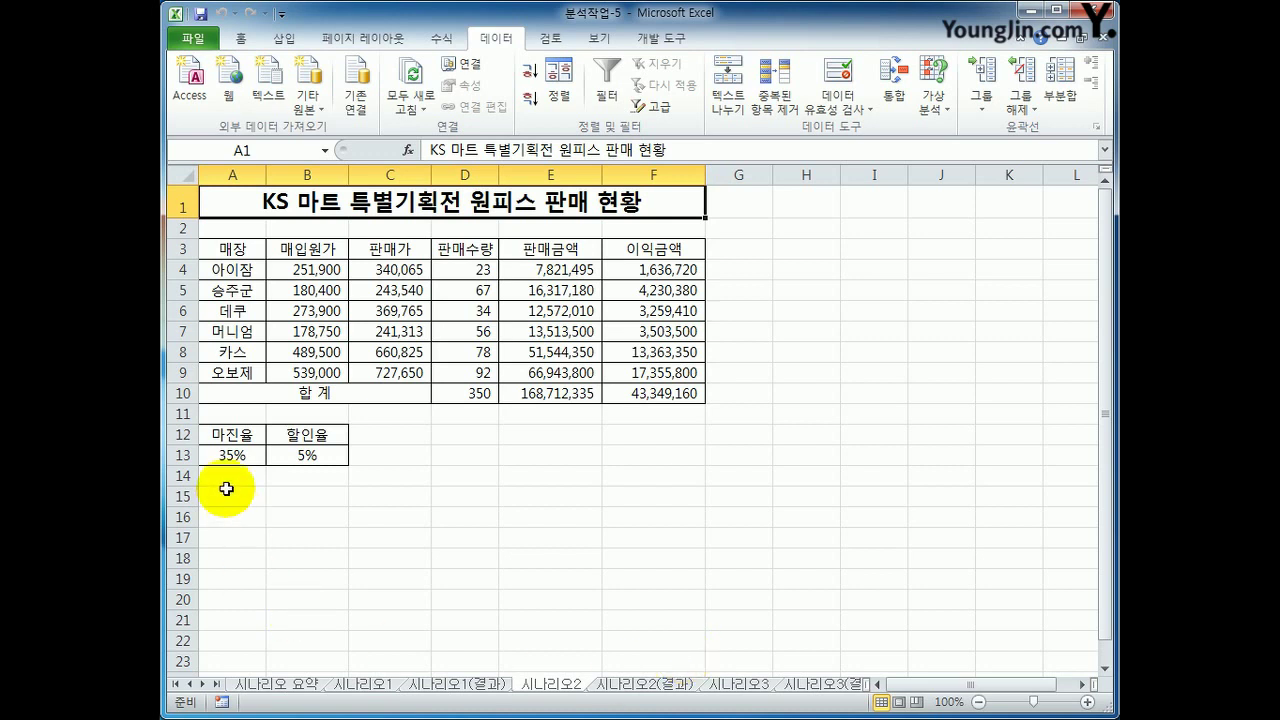
{"action": "left_click", "coordinate": [234, 453]}
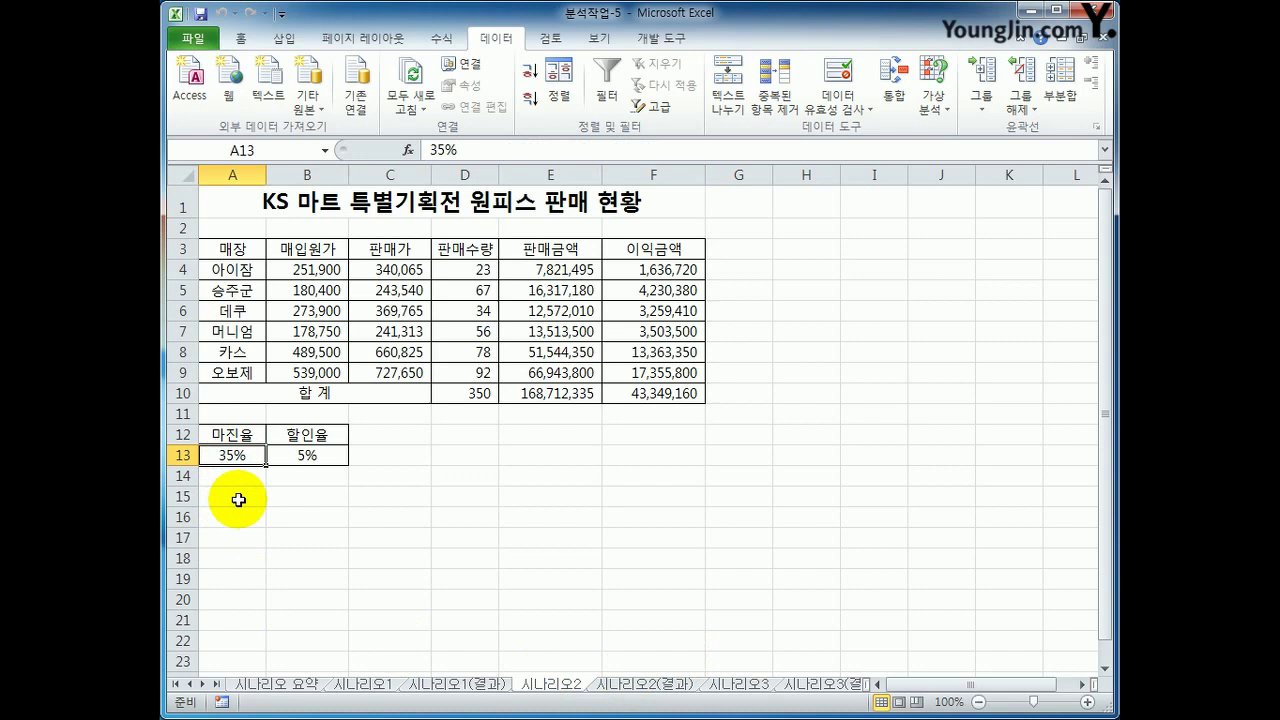
{"action": "left_click", "coordinate": [289, 455]}
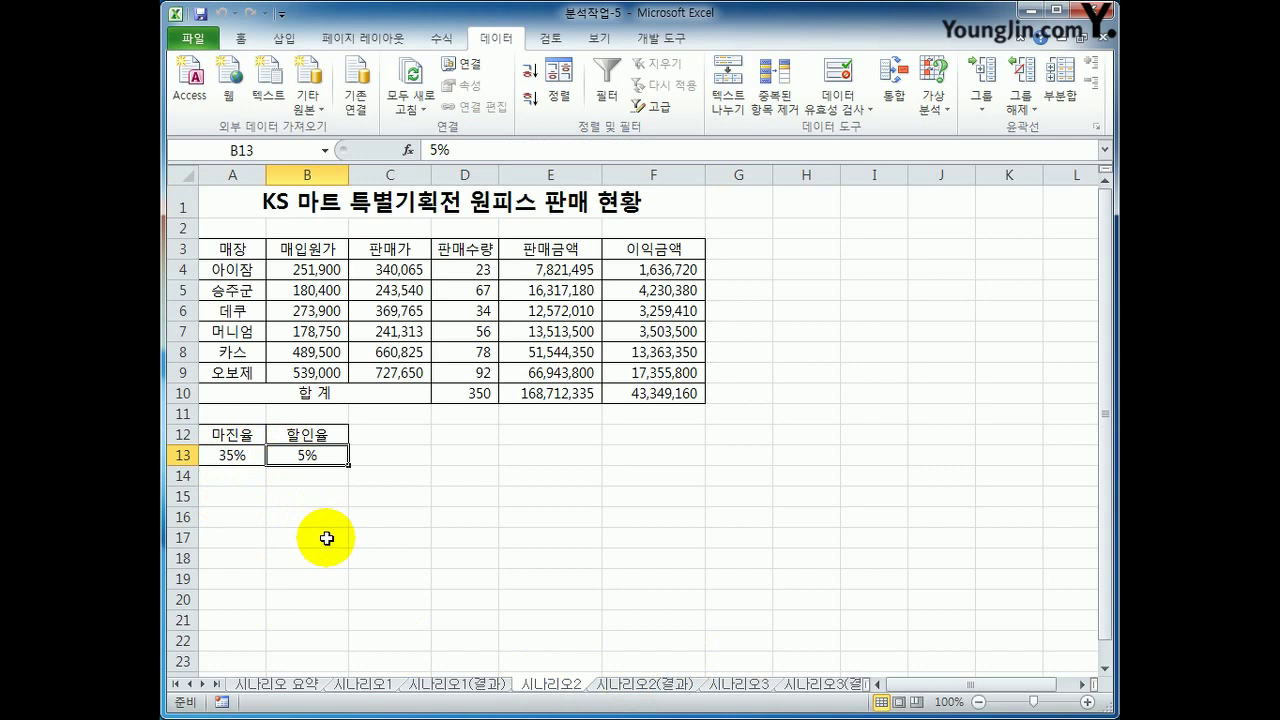
{"action": "left_click_drag", "start_coordinate": [251, 457], "coordinate": [279, 453]}
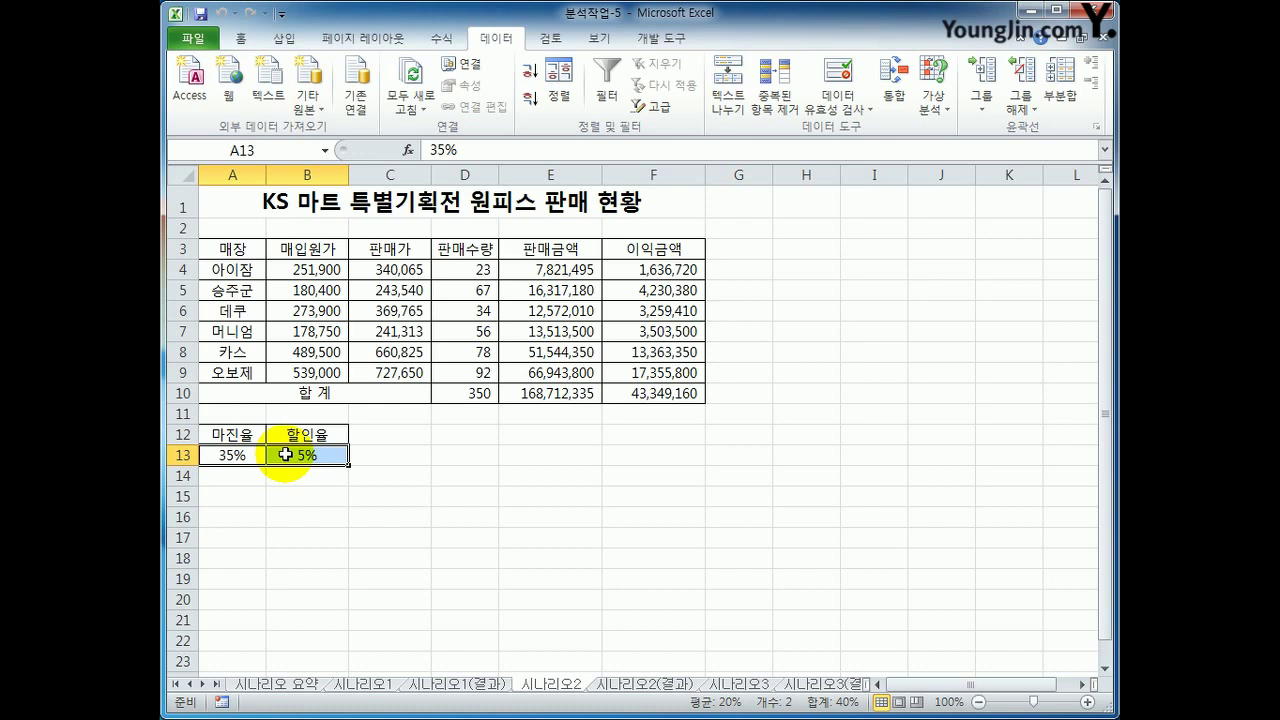
{"action": "left_click", "coordinate": [670, 396]}
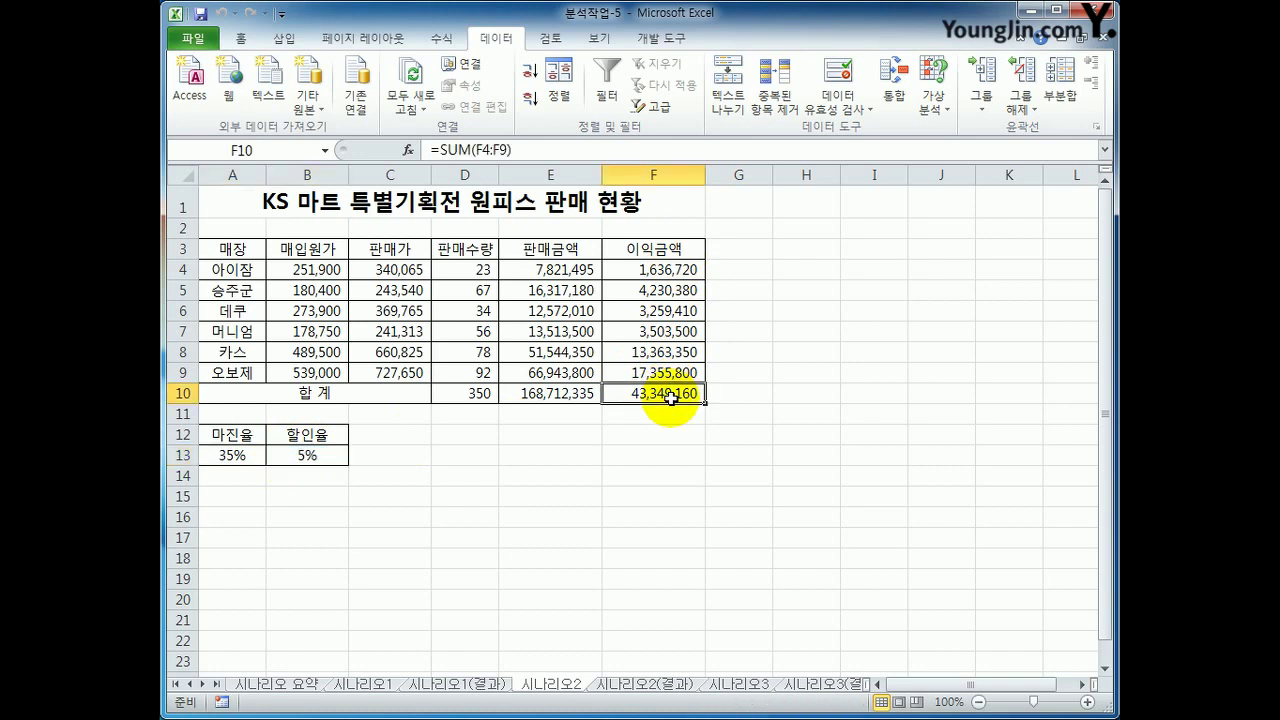
Examine the changing values and result totals of the 이익증가 and 이익감소 scenarios on the 시나리오2(결과) sheet
{"action": "left_click", "coordinate": [681, 686]}
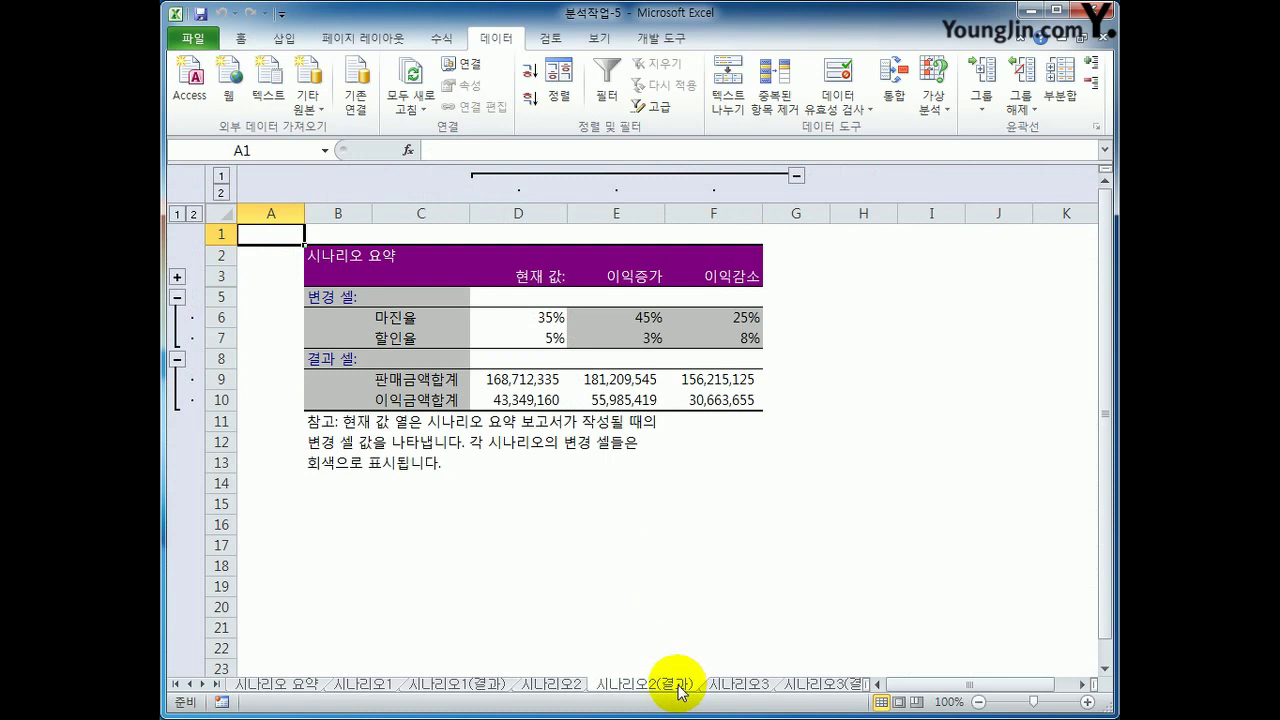
{"action": "left_click_drag", "start_coordinate": [550, 316], "coordinate": [551, 337]}
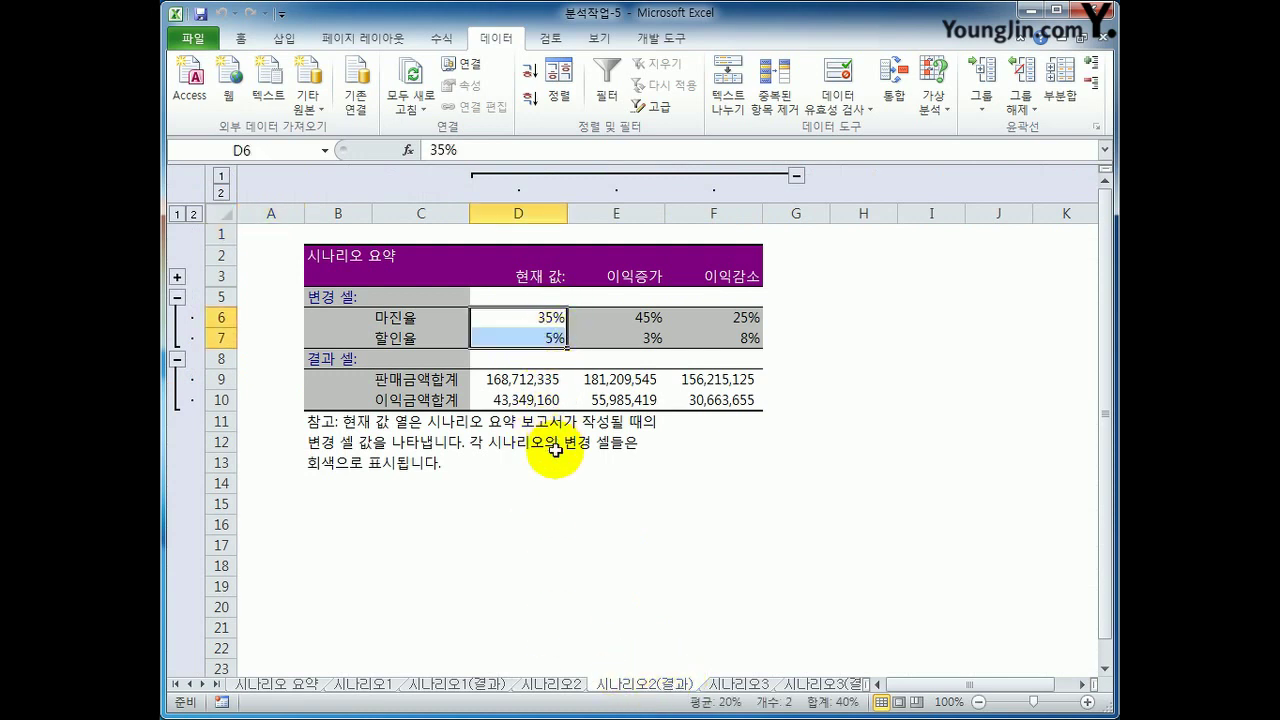
{"action": "left_click_drag", "start_coordinate": [625, 318], "coordinate": [637, 340]}
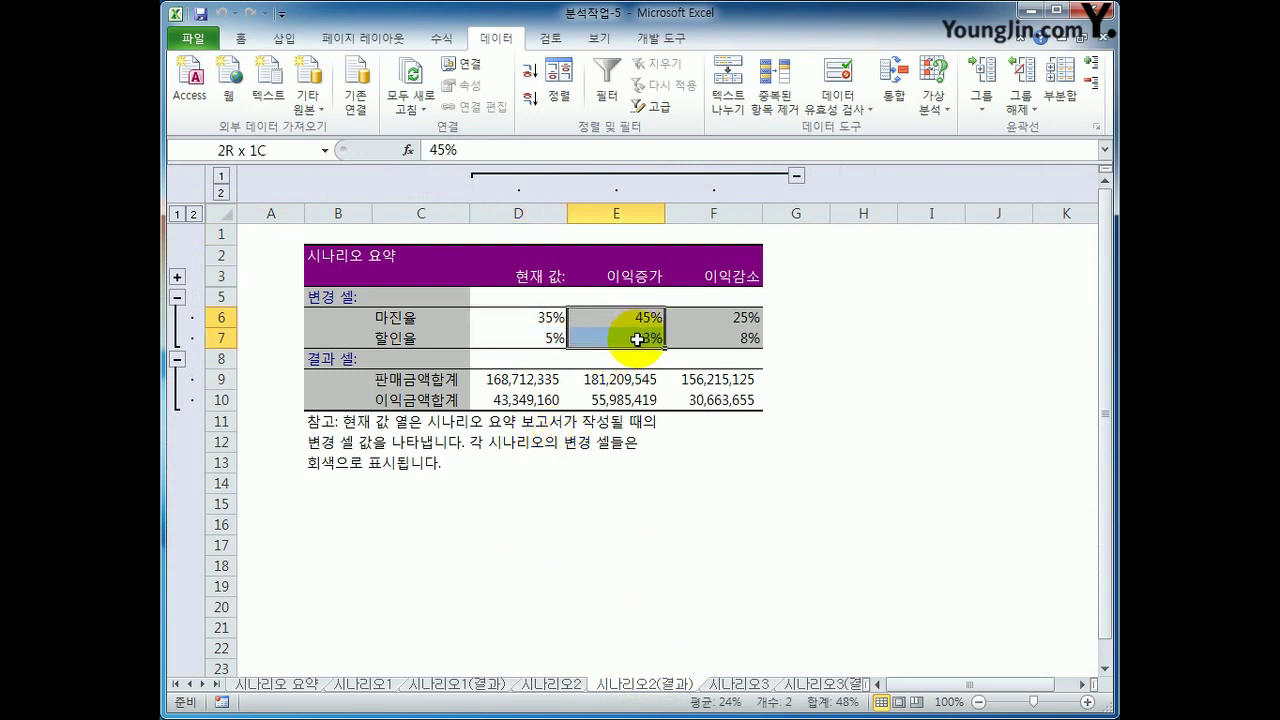
{"action": "left_click_drag", "start_coordinate": [740, 318], "coordinate": [714, 335]}
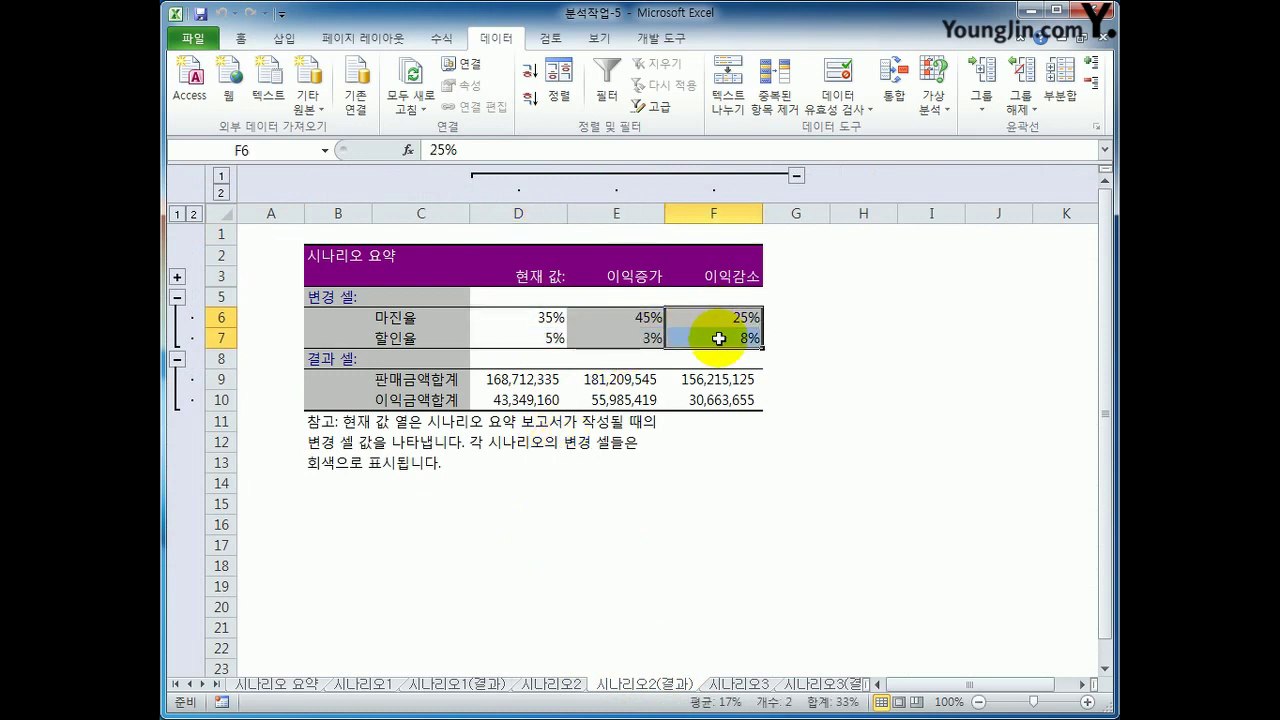
{"action": "left_click", "coordinate": [511, 400]}
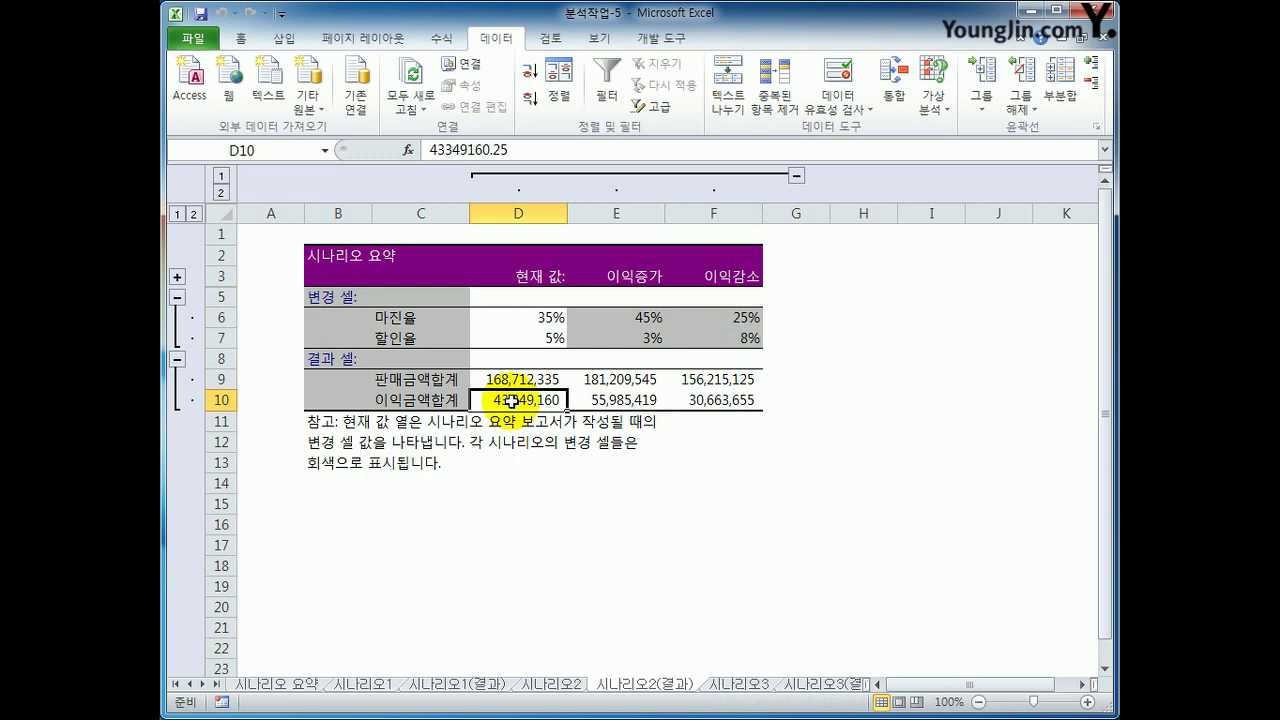
{"action": "left_click_drag", "start_coordinate": [510, 380], "coordinate": [514, 398]}
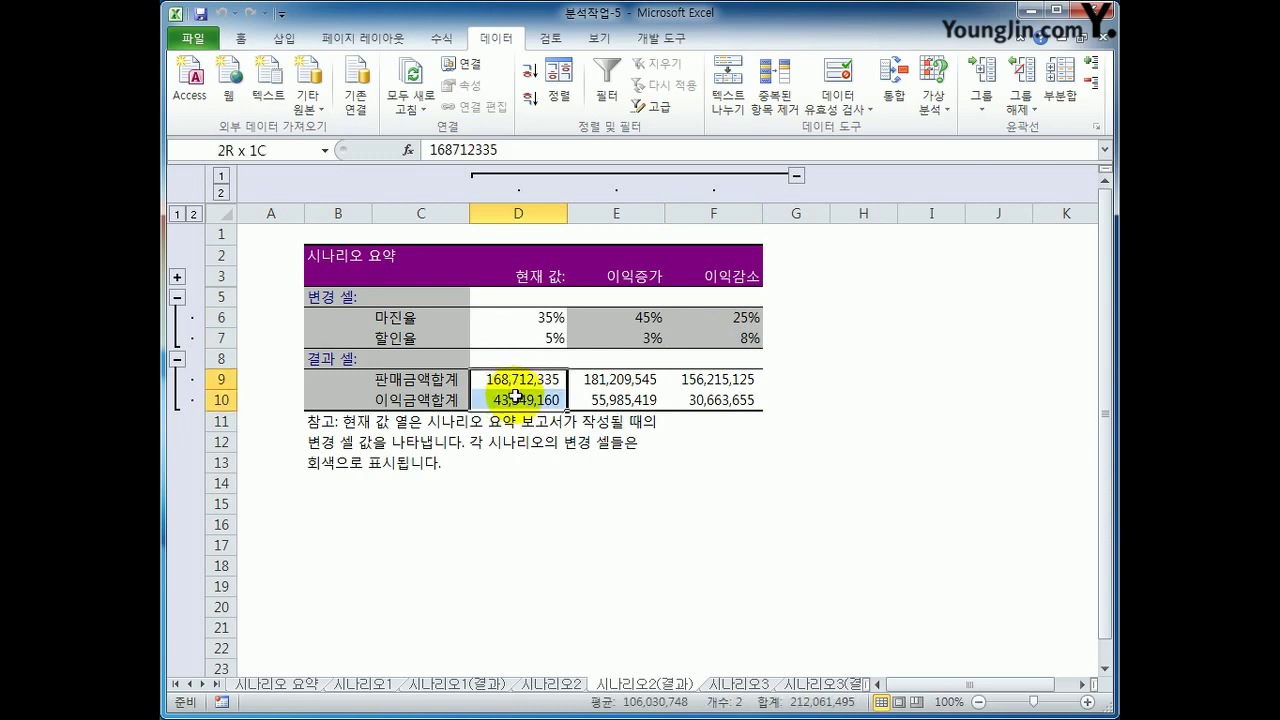
{"action": "left_click", "coordinate": [514, 401]}
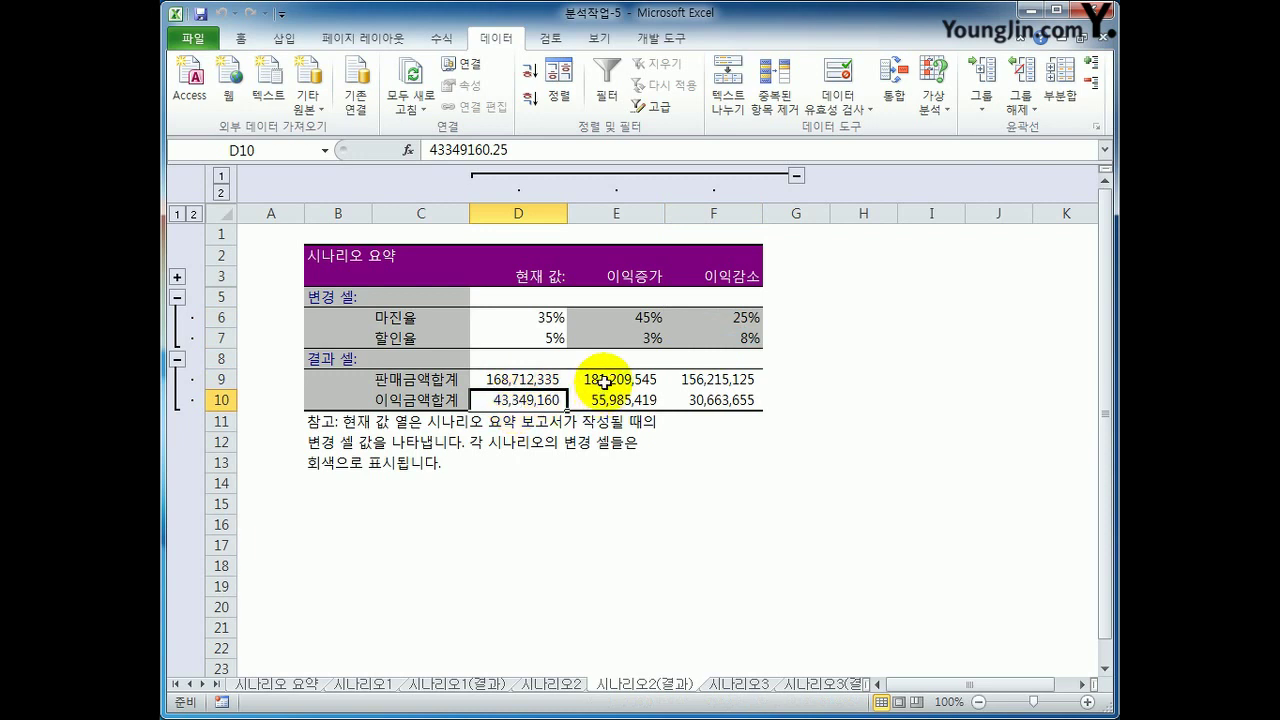
{"action": "left_click_drag", "start_coordinate": [600, 381], "coordinate": [698, 400]}
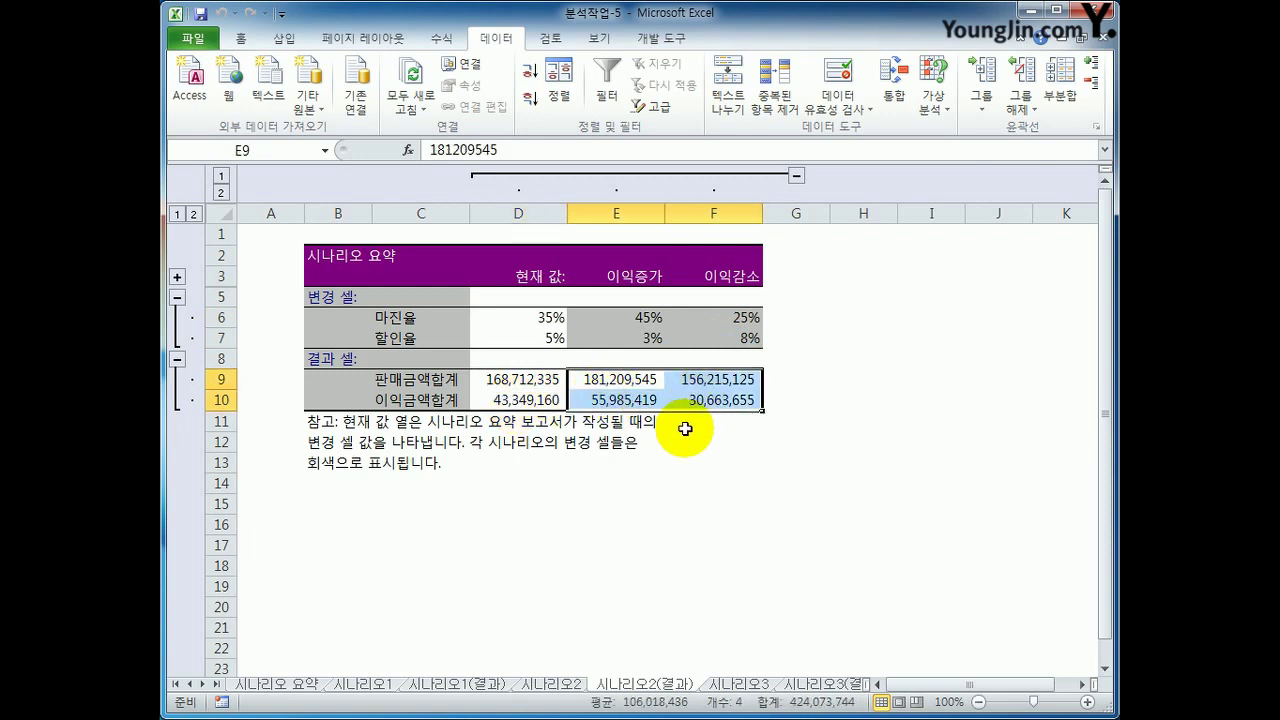
Return to the 시나리오2 sheet and name the sales amount total cell E10 판매금액합계
{"action": "left_click", "coordinate": [547, 684]}
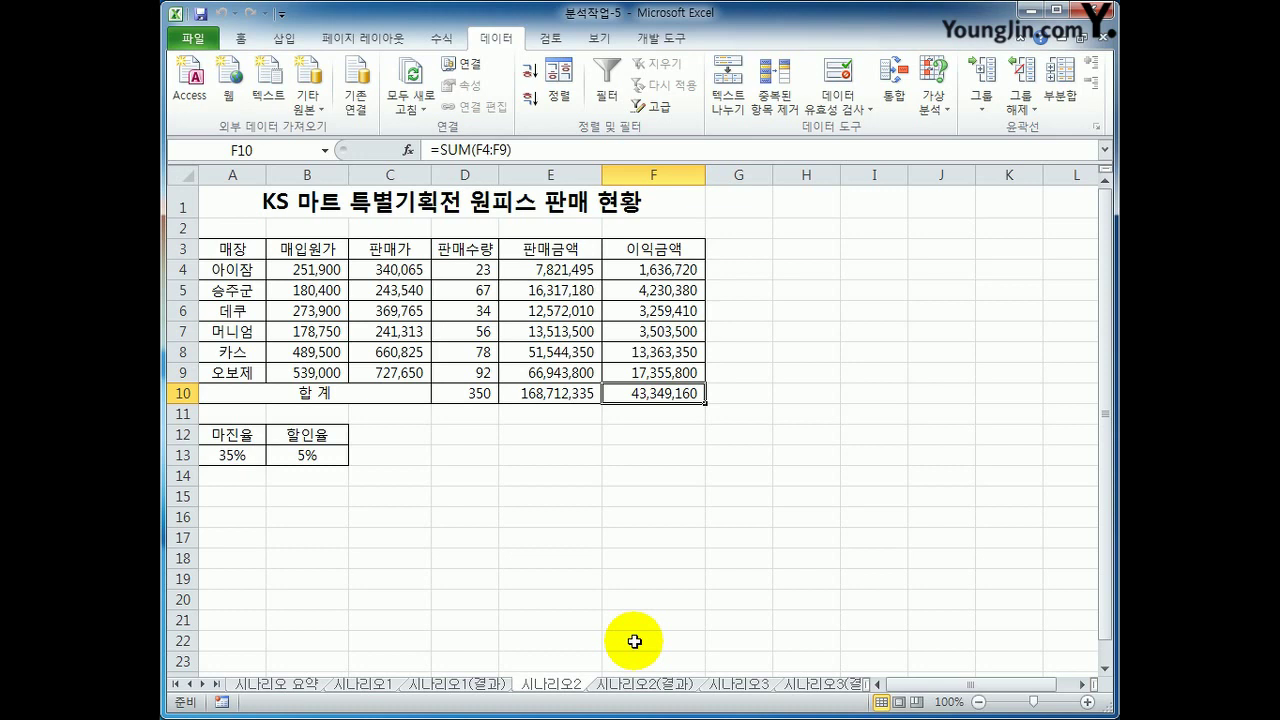
{"action": "left_click", "coordinate": [558, 393]}
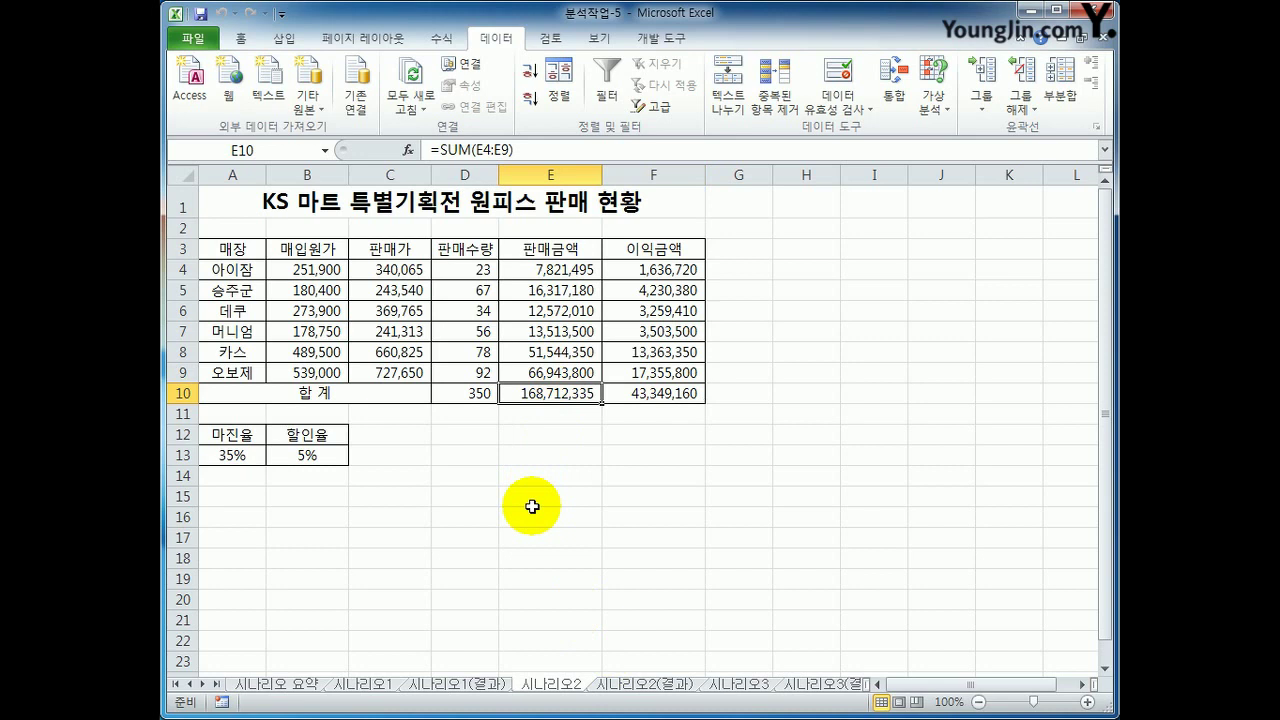
{"action": "left_click", "coordinate": [268, 156]}
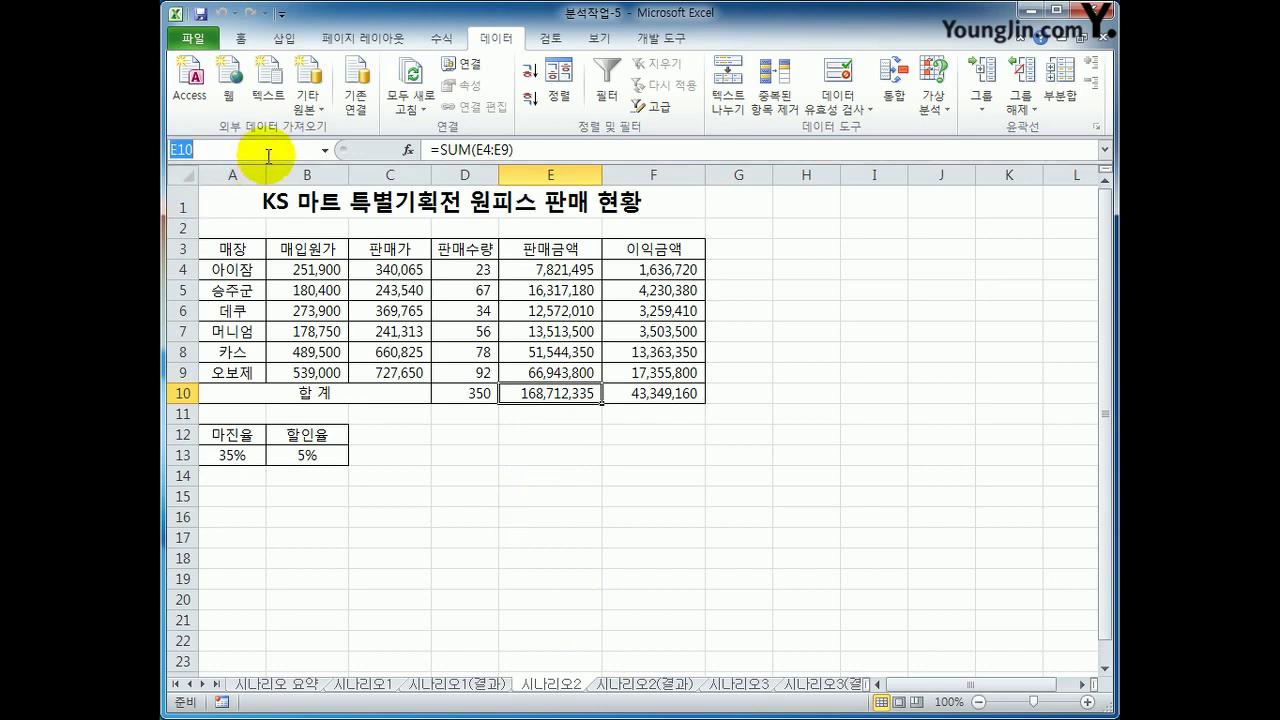
{"action": "type", "text": "판매금액총"}
{"action": "key", "text": "BackSpace"}
{"action": "type", "text": "합계"}
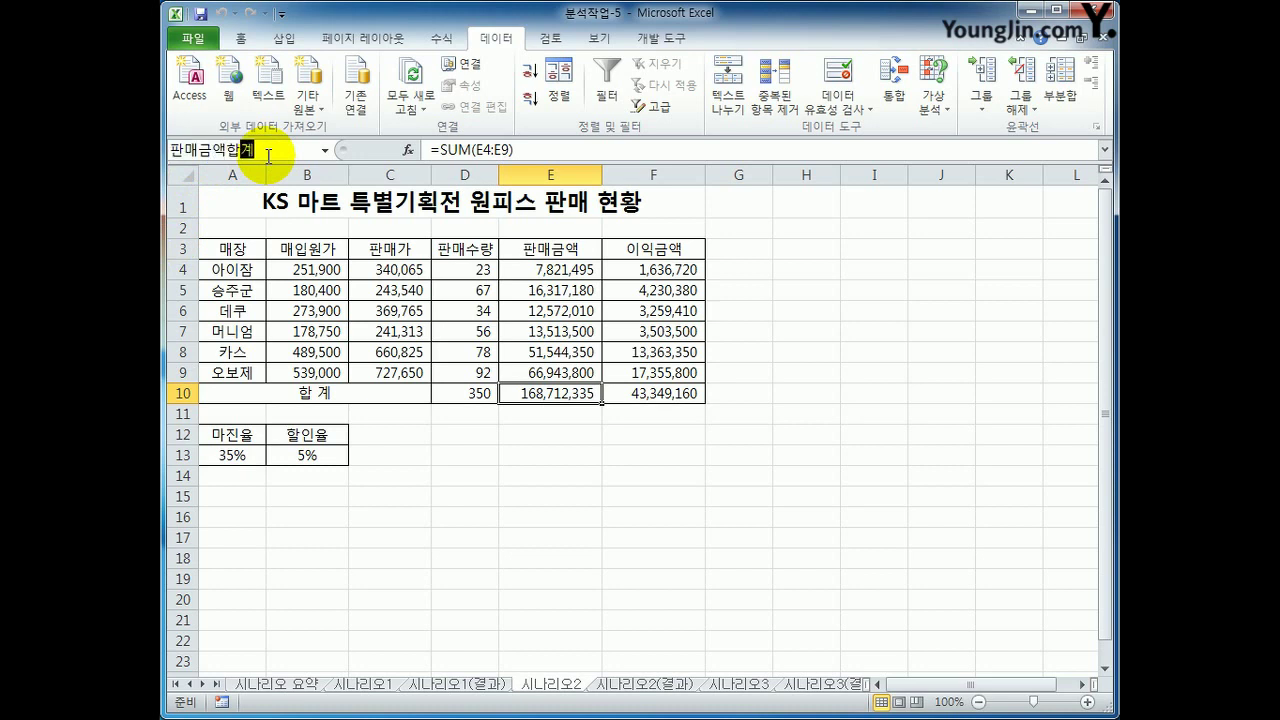
{"action": "key", "text": "Return"}
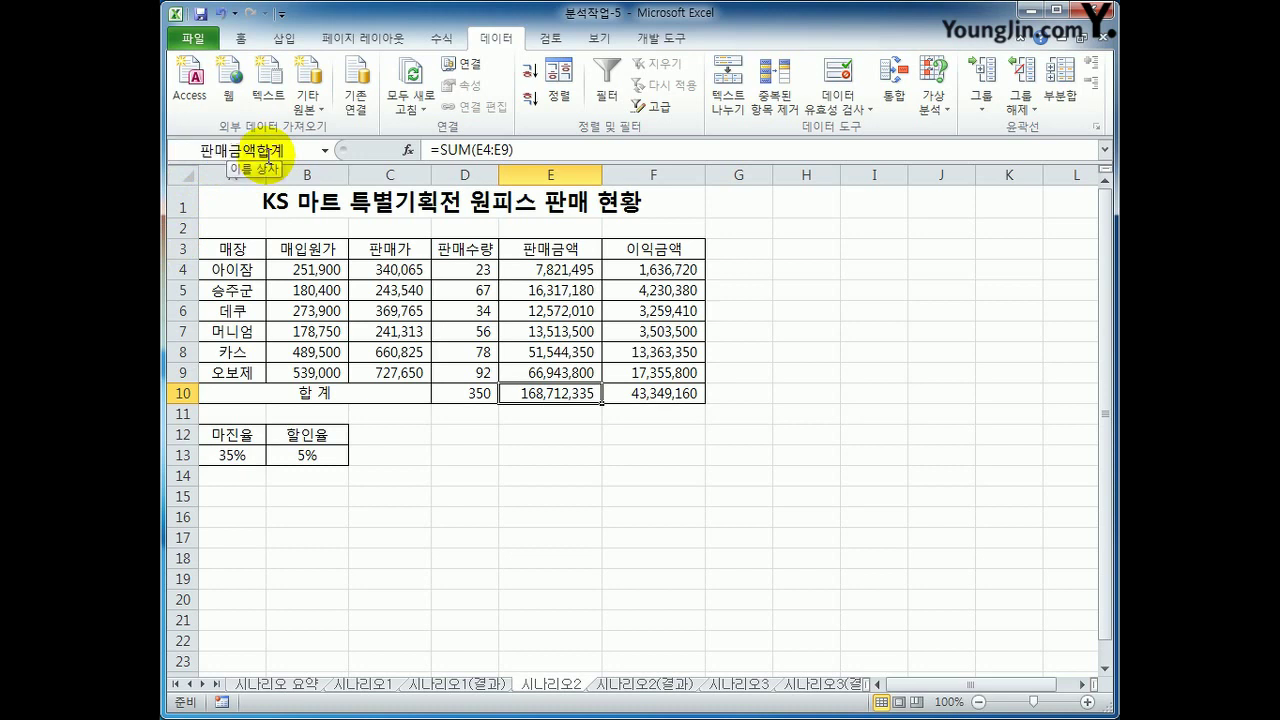
Name the profit amount total cell F10 이익금액합계
{"action": "left_click", "coordinate": [646, 396]}
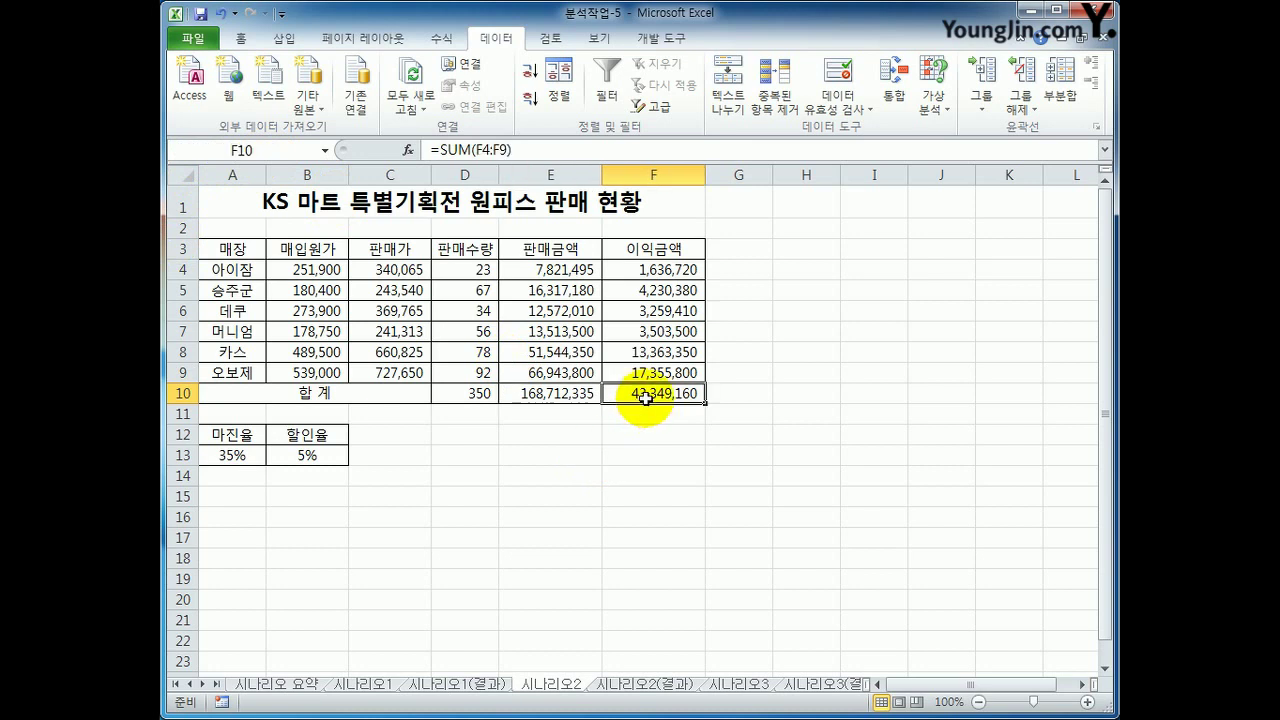
{"action": "left_click", "coordinate": [267, 152]}
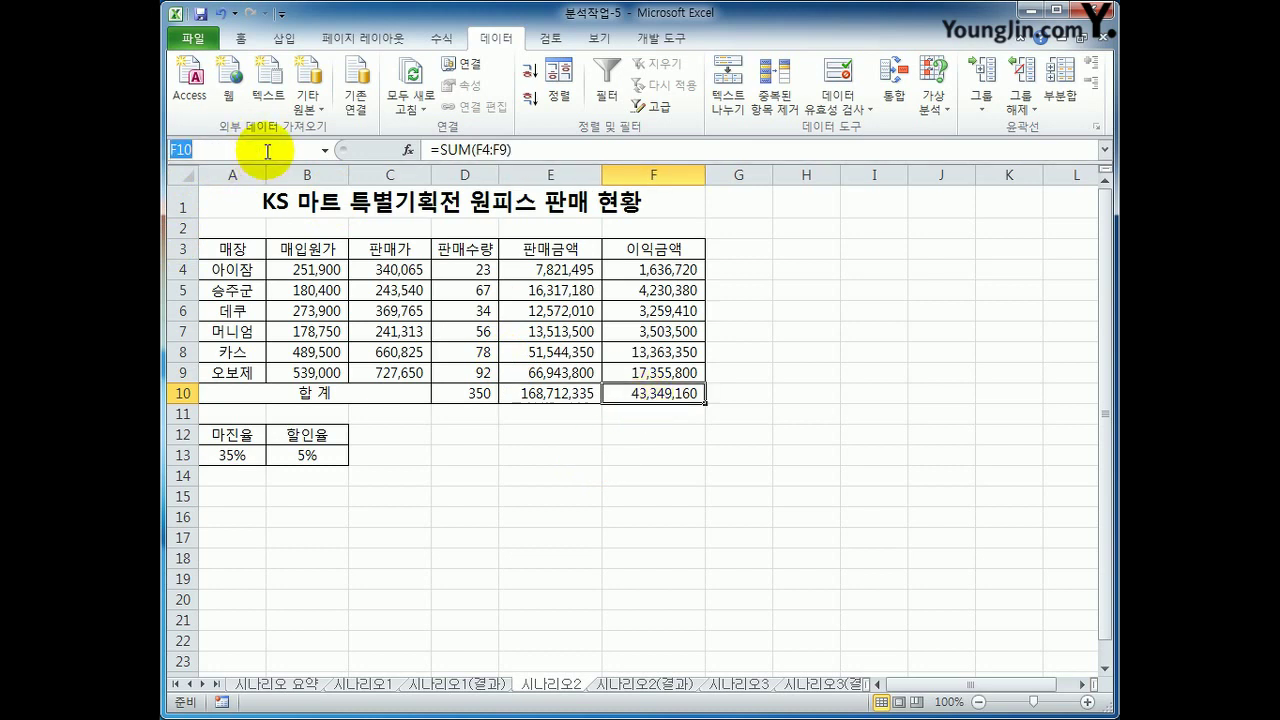
{"action": "type", "text": "이익금액"}
{"action": "type", "text": "합계"}
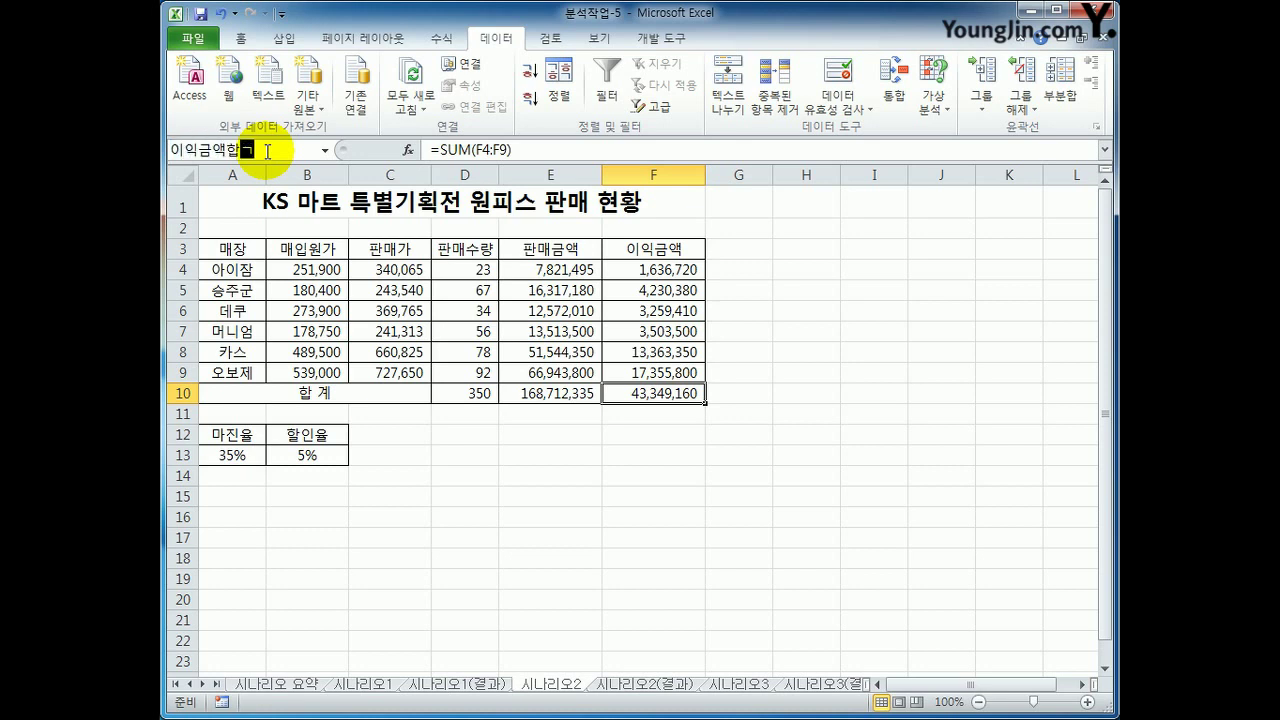
{"action": "key", "text": "Return"}
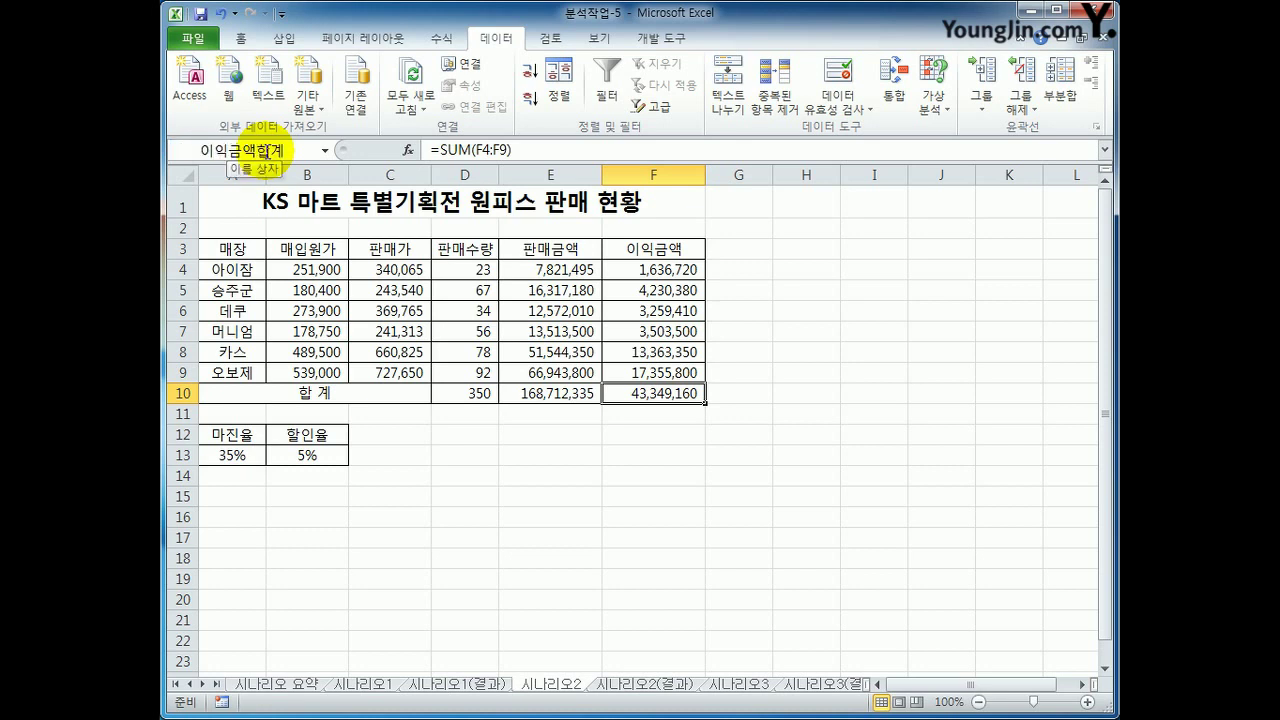
Create names for cells A13 and B13 from the top-row labels of A12:B13, and check each cell's name
{"action": "left_click", "coordinate": [240, 456]}
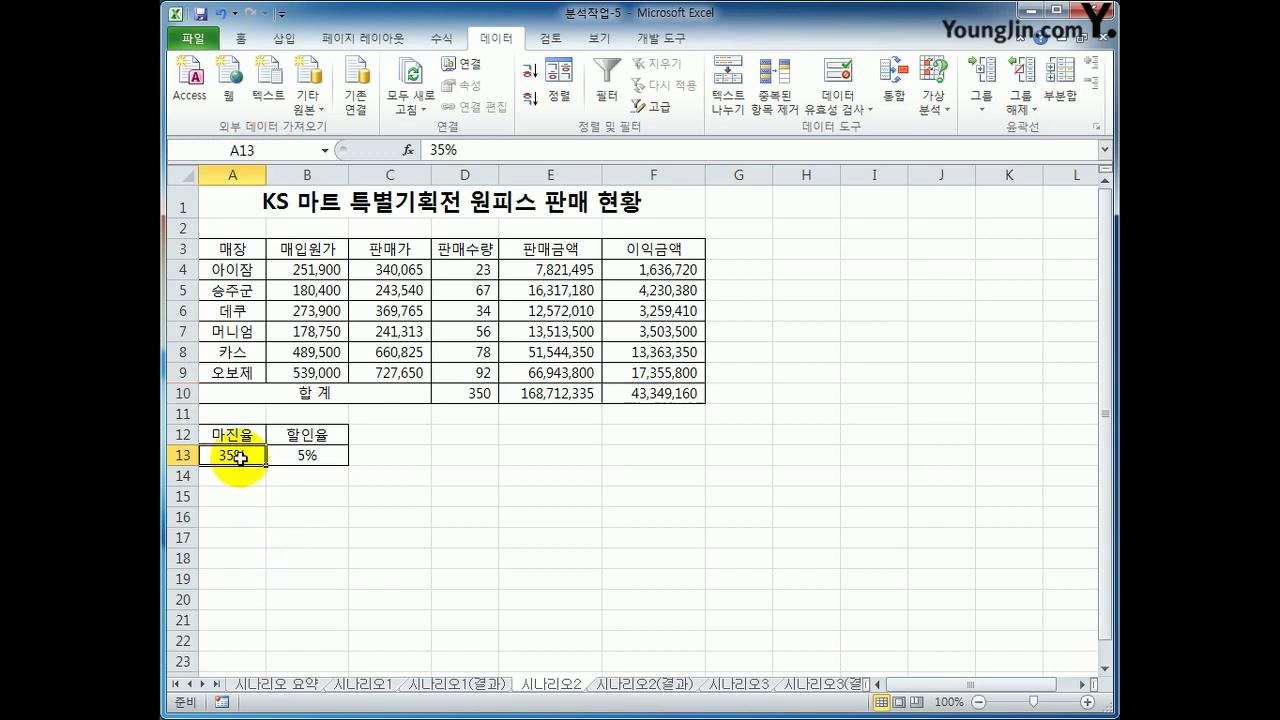
{"action": "left_click", "coordinate": [323, 457]}
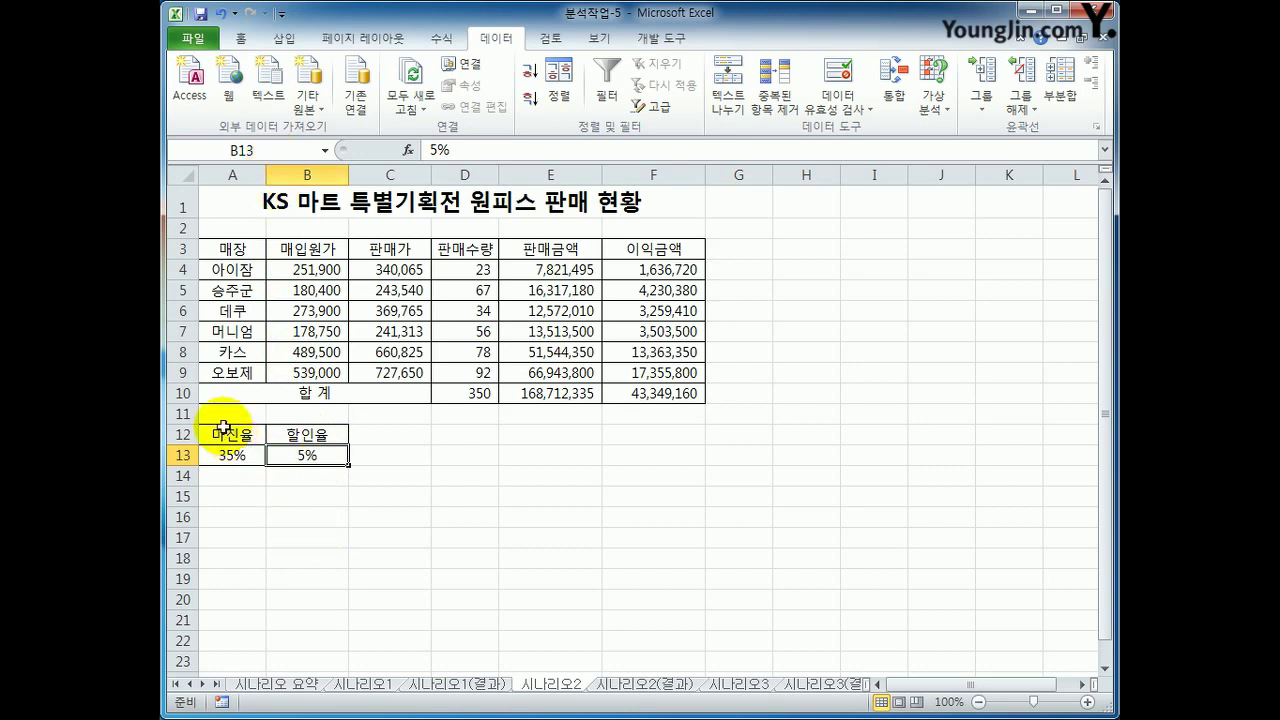
{"action": "left_click_drag", "start_coordinate": [222, 437], "coordinate": [286, 445]}
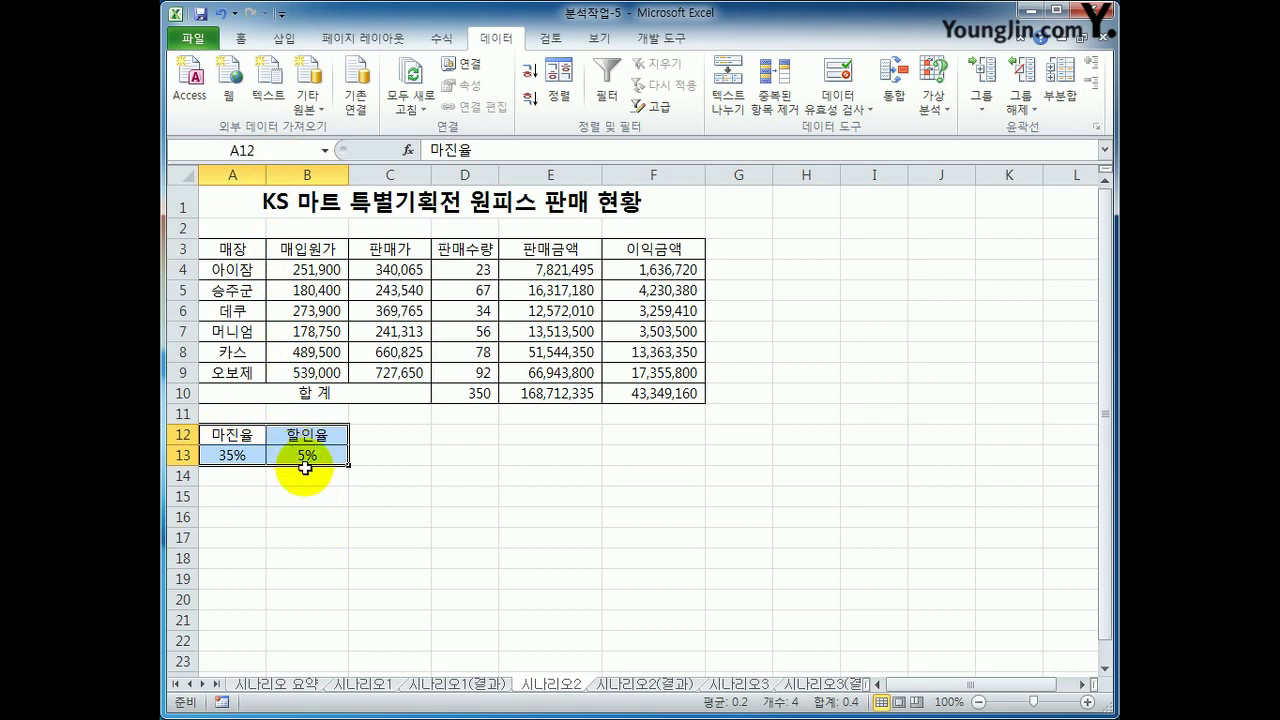
{"action": "left_click", "coordinate": [447, 40]}
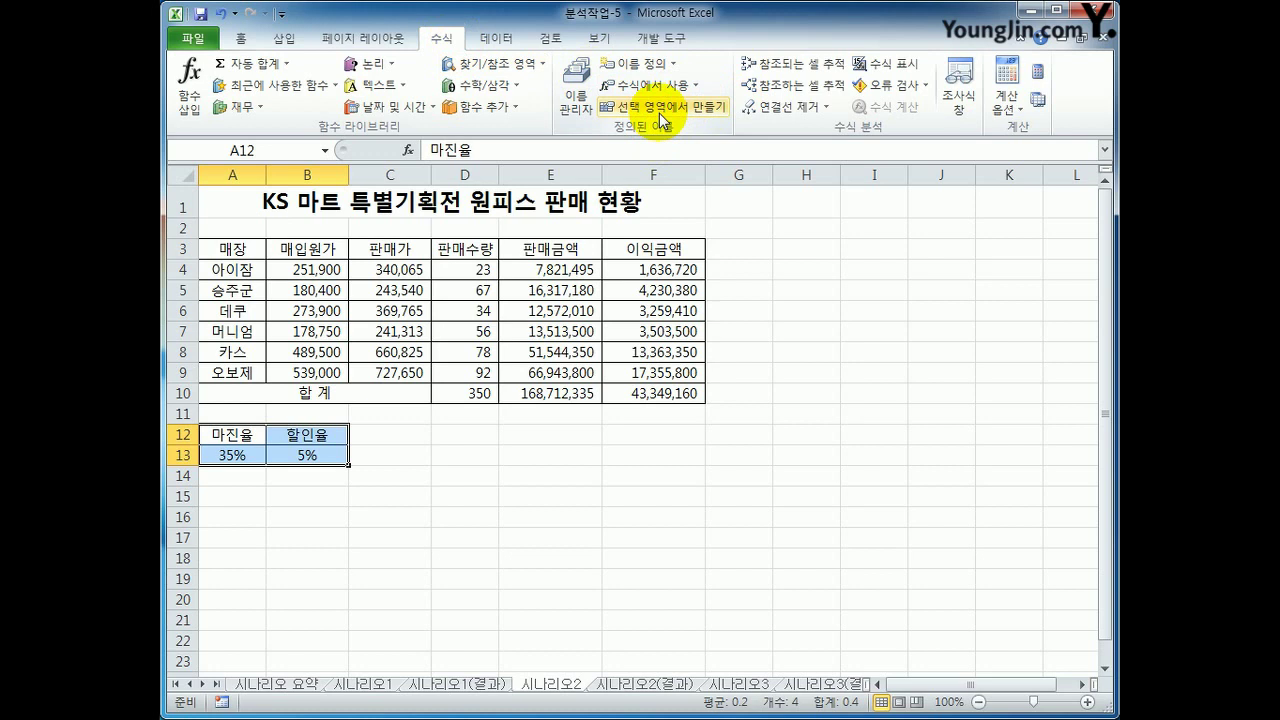
{"action": "left_click", "coordinate": [660, 119]}
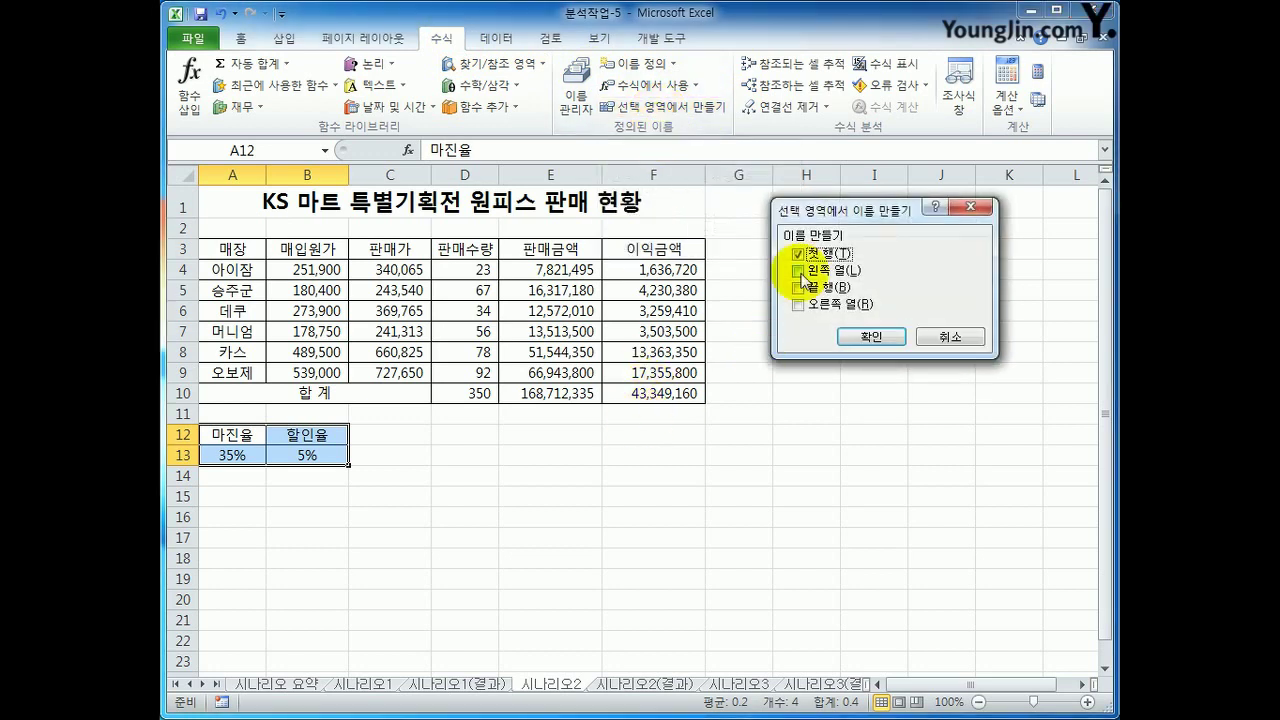
{"action": "left_click_drag", "start_coordinate": [838, 215], "coordinate": [507, 451]}
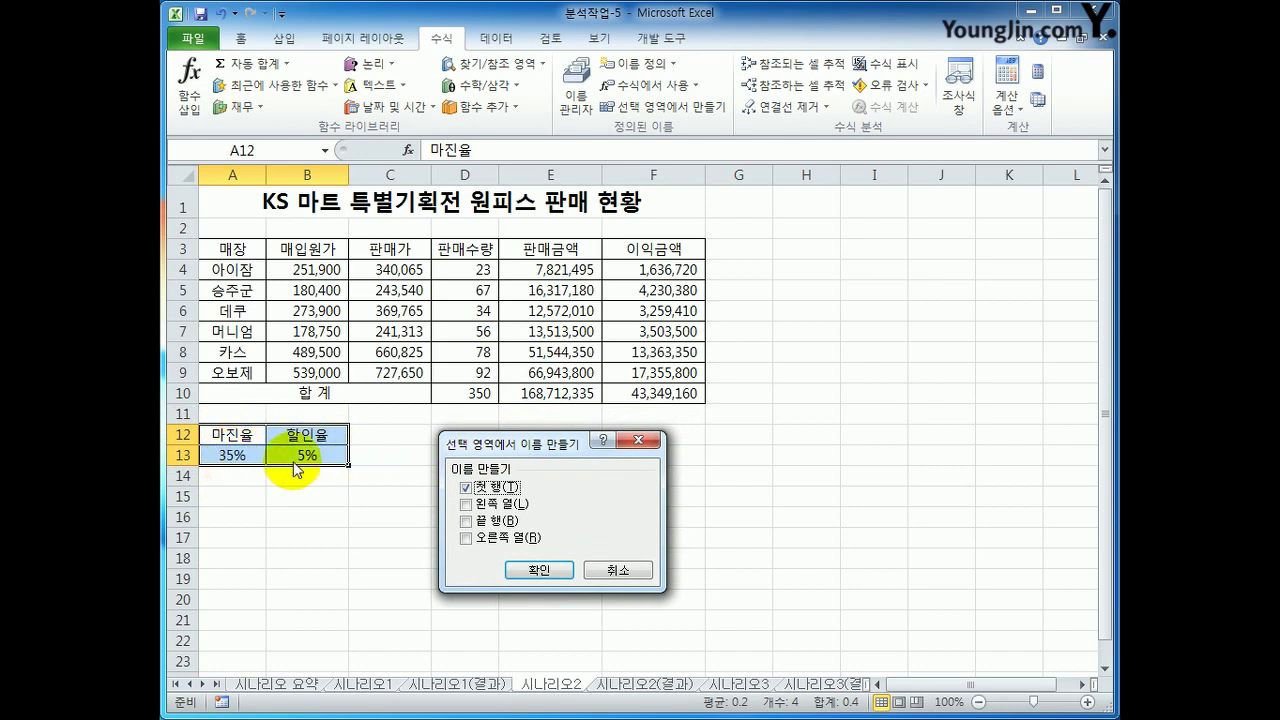
{"action": "left_click", "coordinate": [539, 571]}
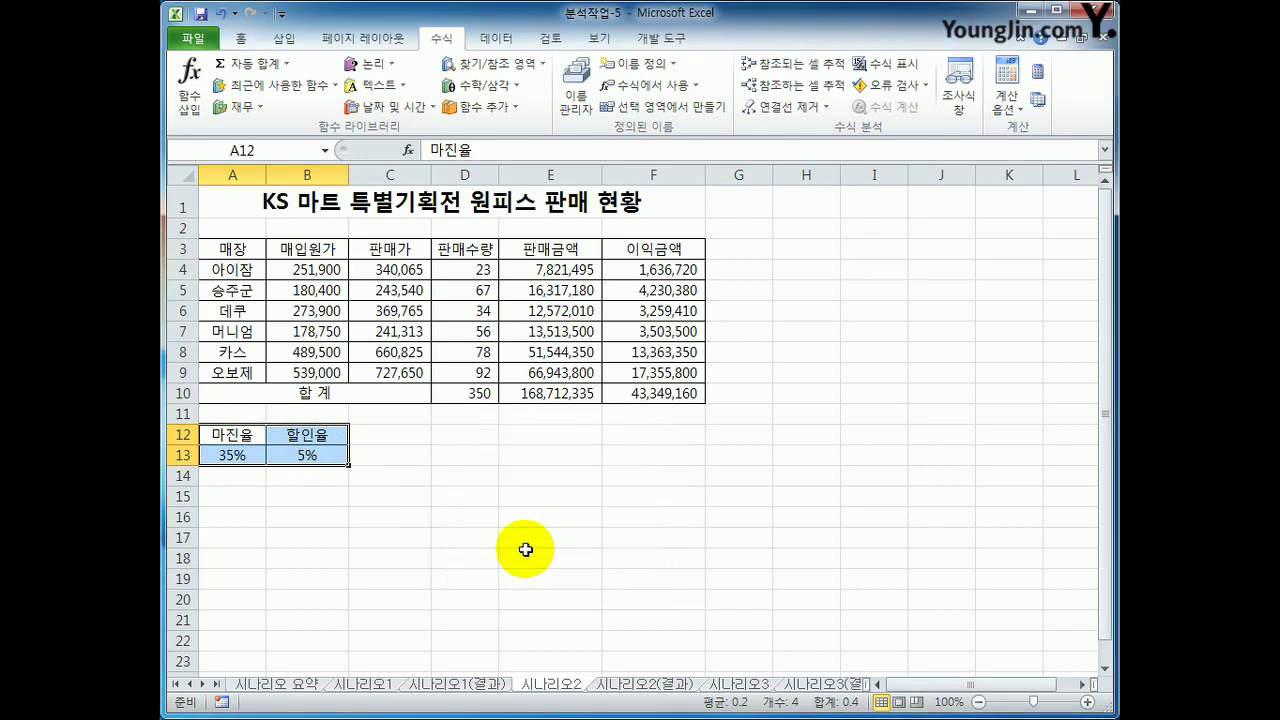
{"action": "left_click", "coordinate": [525, 551]}
{"action": "left_click", "coordinate": [255, 457]}
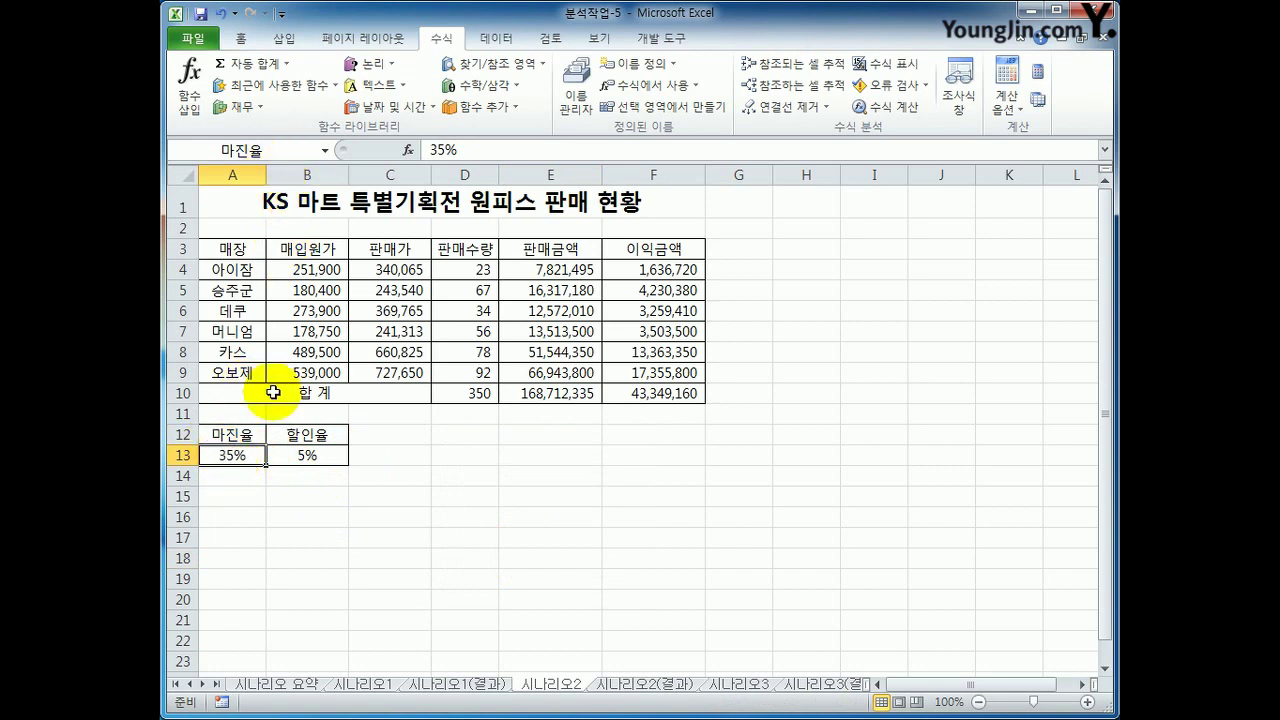
{"action": "left_click", "coordinate": [309, 456]}
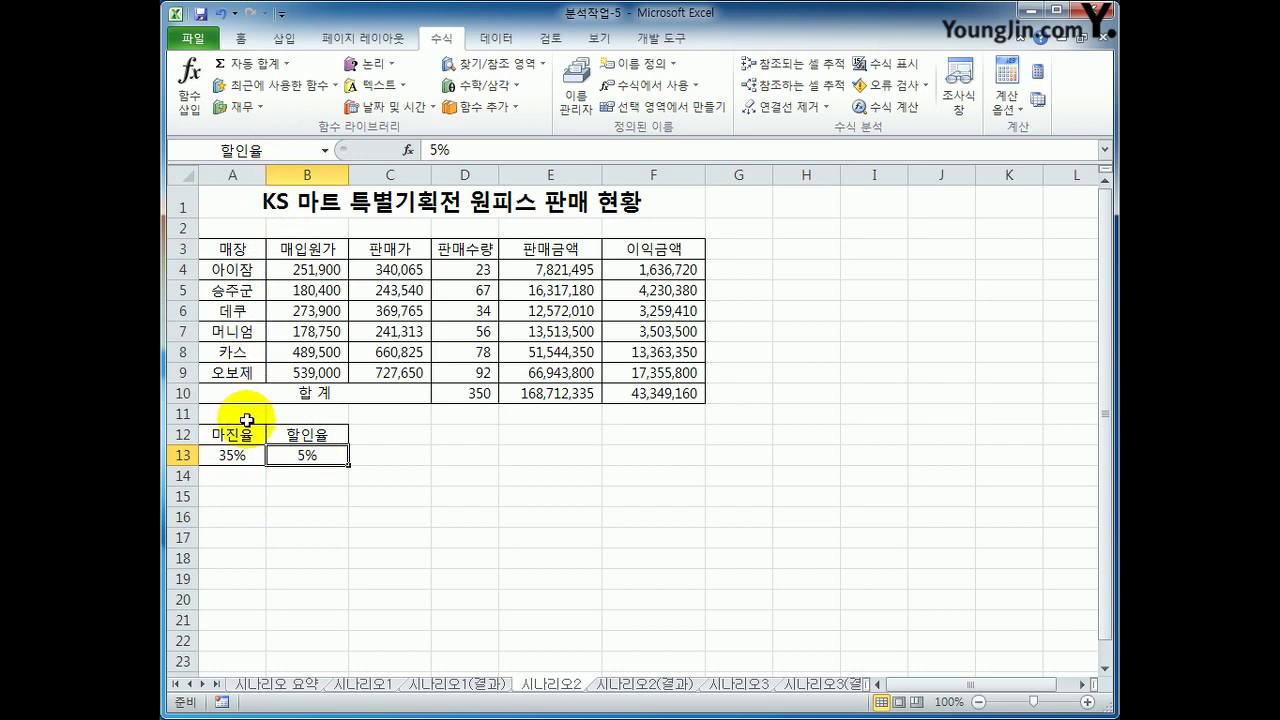
{"action": "left_click_drag", "start_coordinate": [238, 436], "coordinate": [295, 455]}
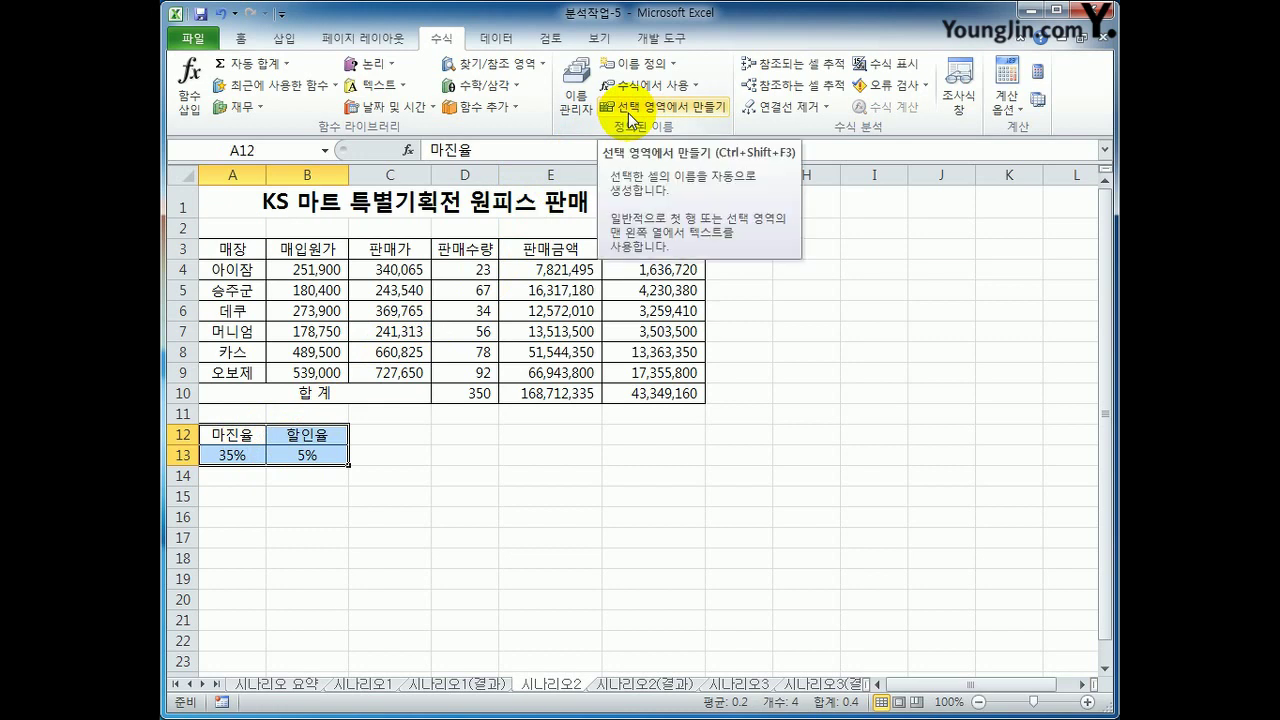
{"action": "left_click", "coordinate": [756, 552]}
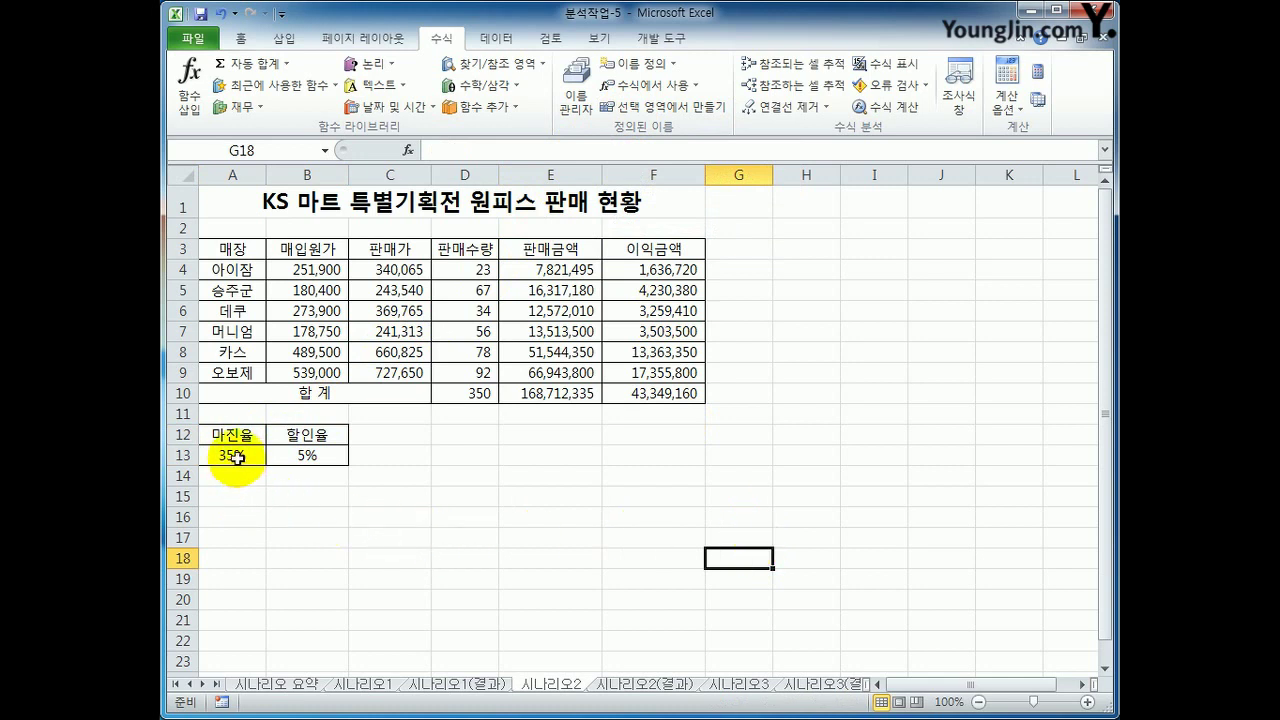
Add a scenario named 이익증가 in the Scenario Manager with A13:B13 as its changing cells
{"action": "left_click_drag", "start_coordinate": [215, 455], "coordinate": [306, 462]}
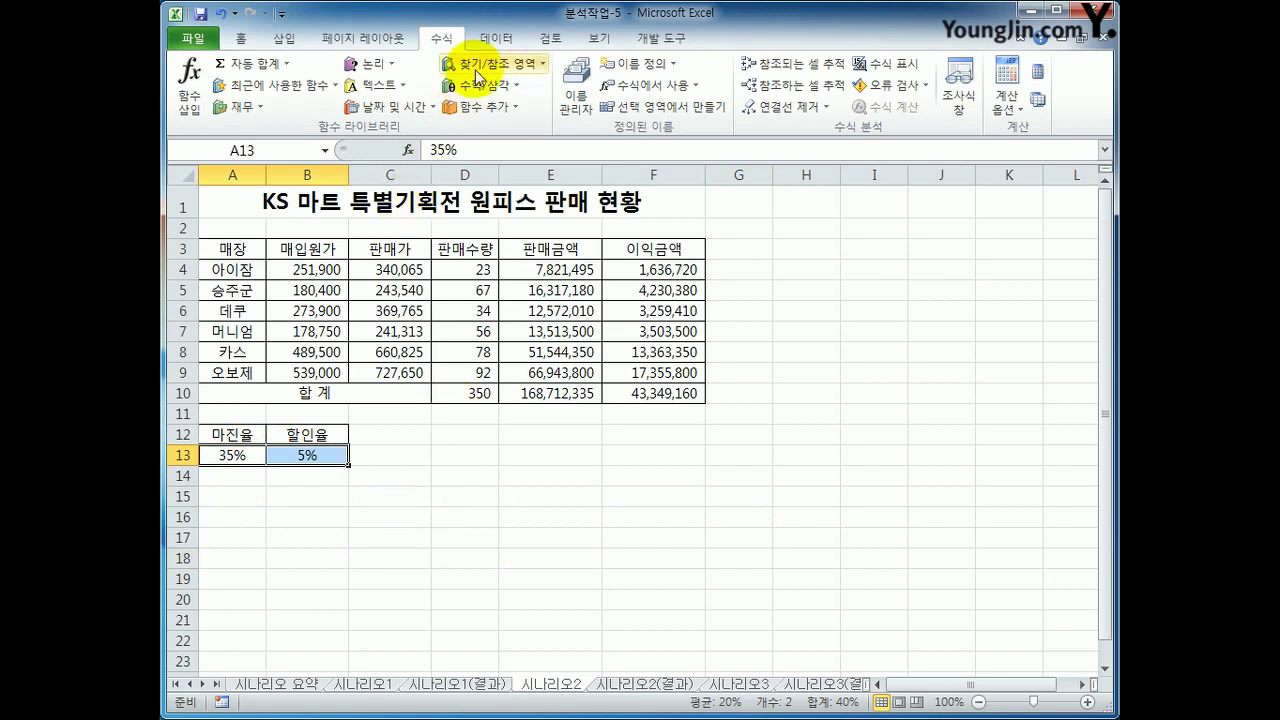
{"action": "left_click", "coordinate": [490, 38]}
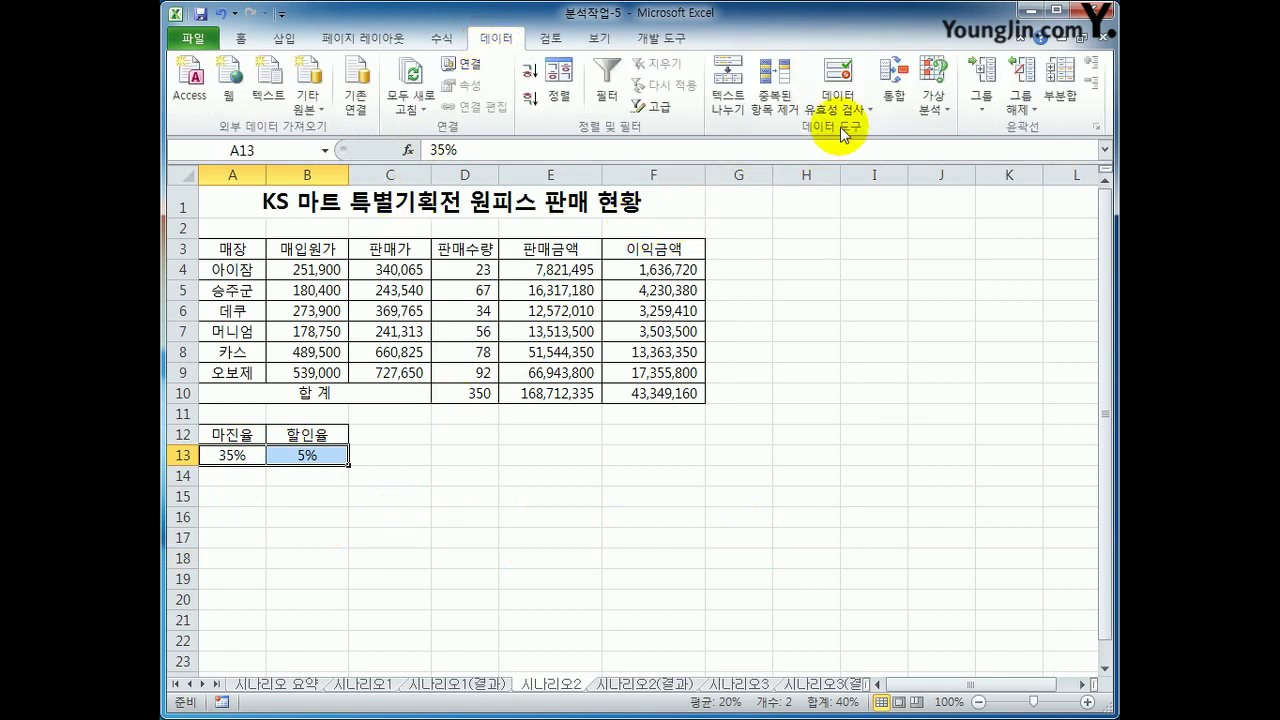
{"action": "left_click", "coordinate": [930, 116]}
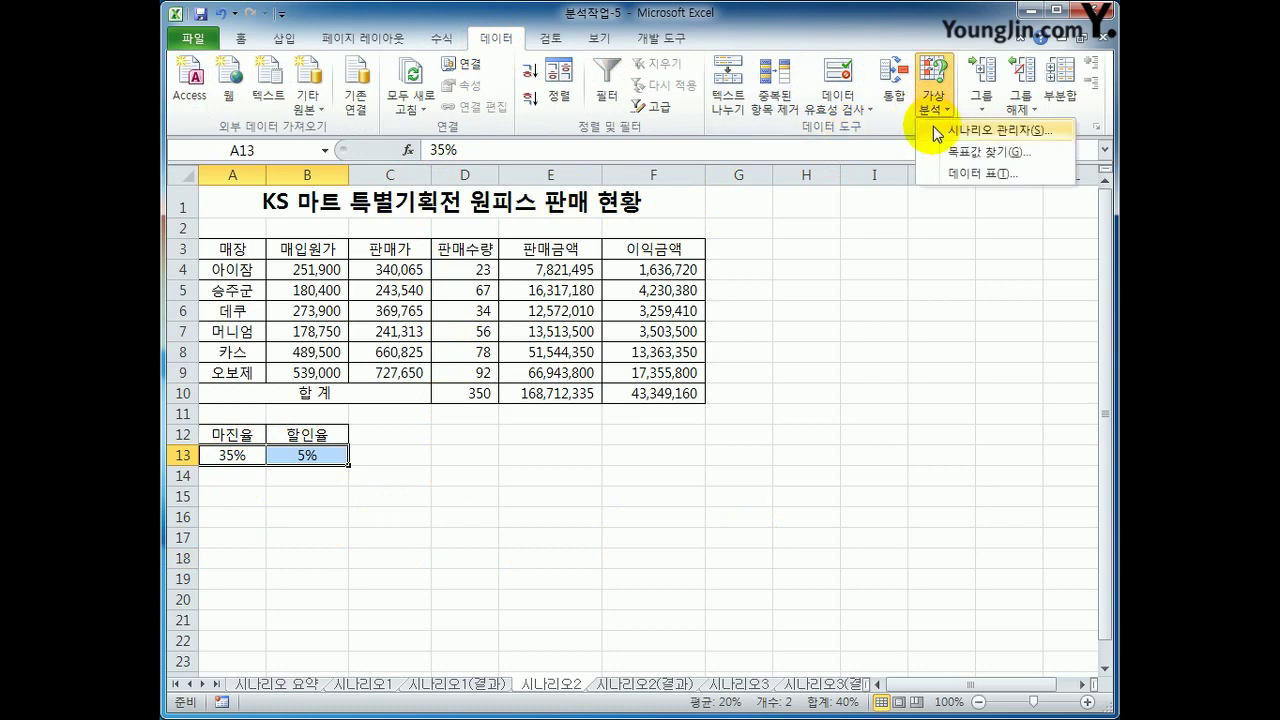
{"action": "left_click", "coordinate": [933, 126]}
{"action": "left_click_drag", "start_coordinate": [687, 410], "coordinate": [895, 238]}
{"action": "left_click", "coordinate": [992, 272]}
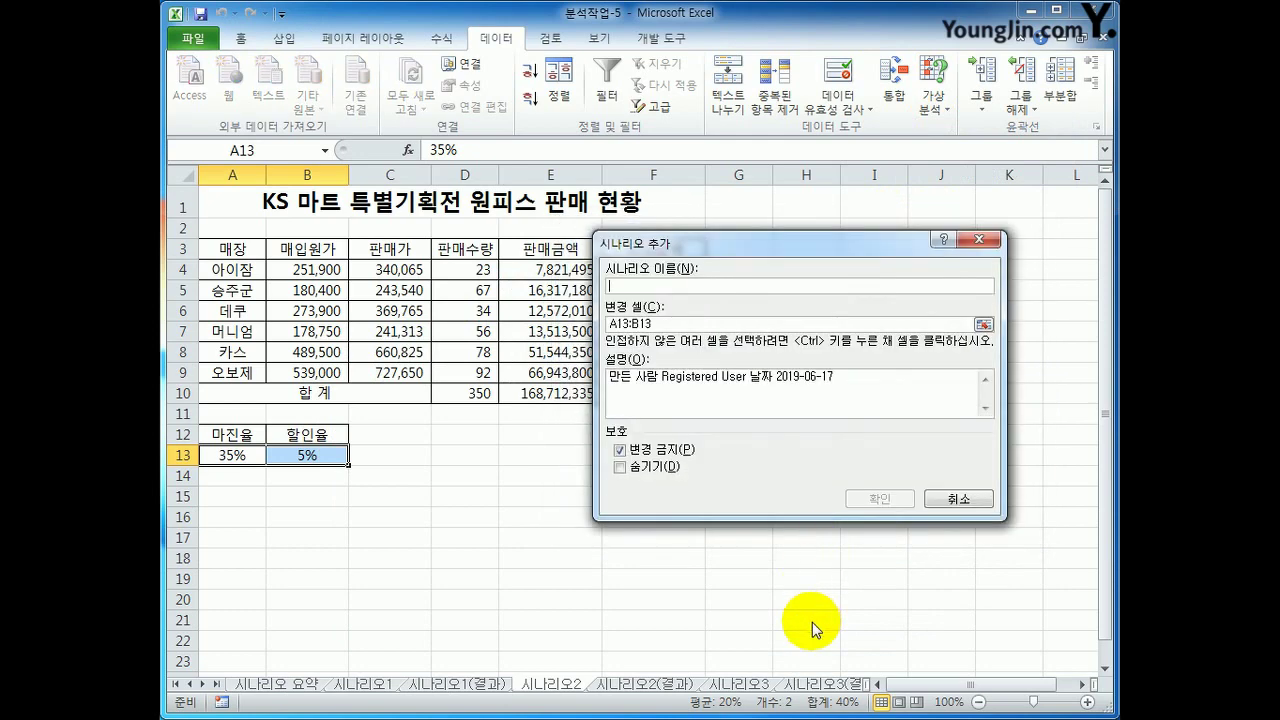
{"action": "type", "text": "이익증가"}
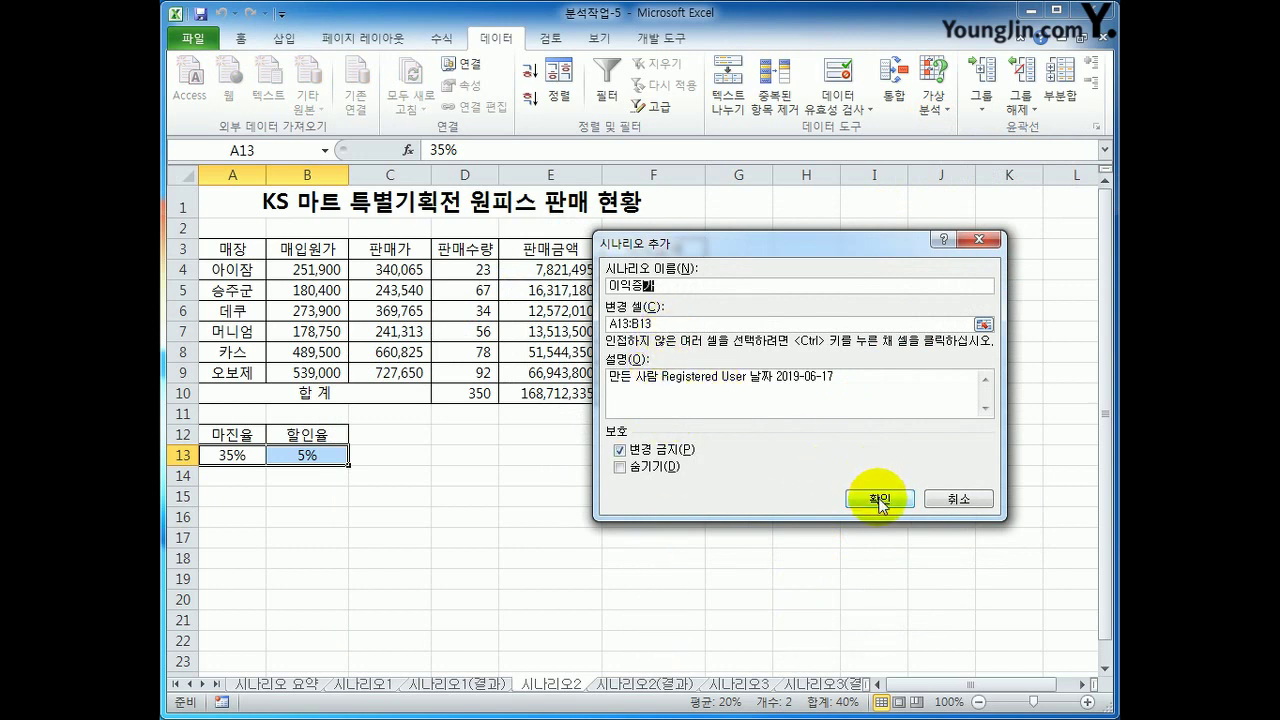
{"action": "double_click", "coordinate": [614, 324]}
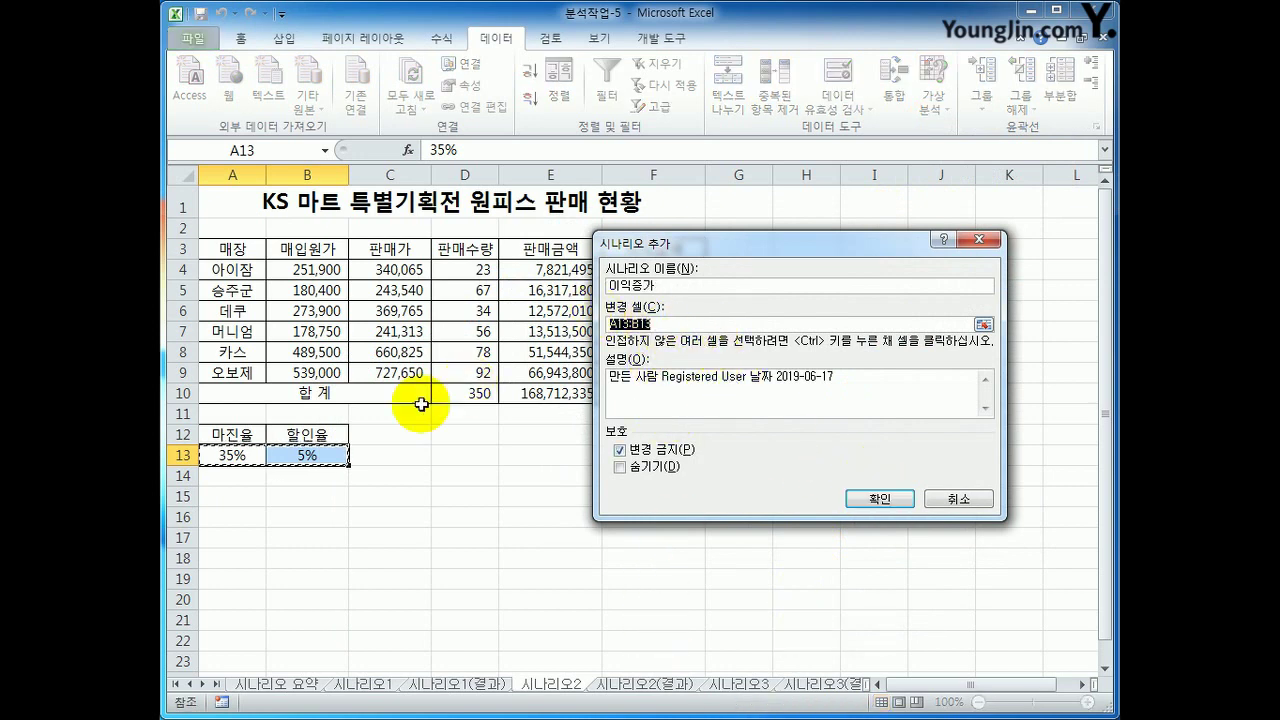
{"action": "left_click_drag", "start_coordinate": [246, 455], "coordinate": [296, 457]}
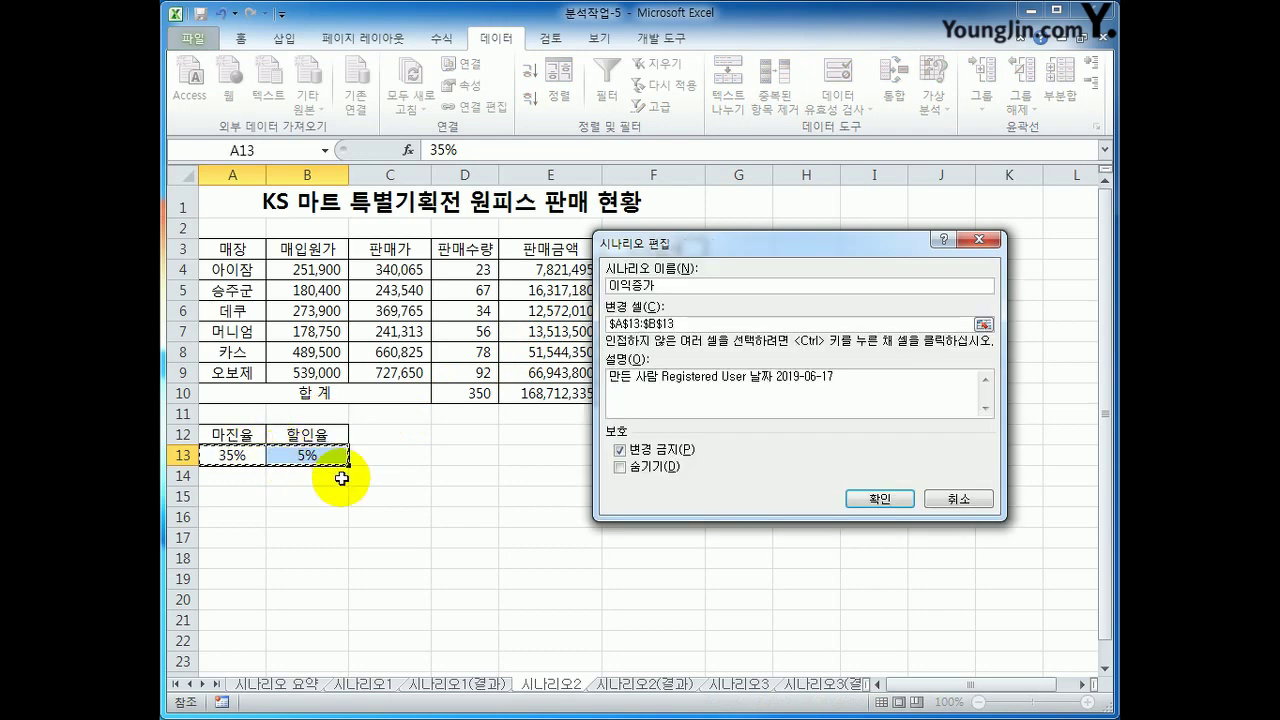
{"action": "left_click", "coordinate": [879, 498]}
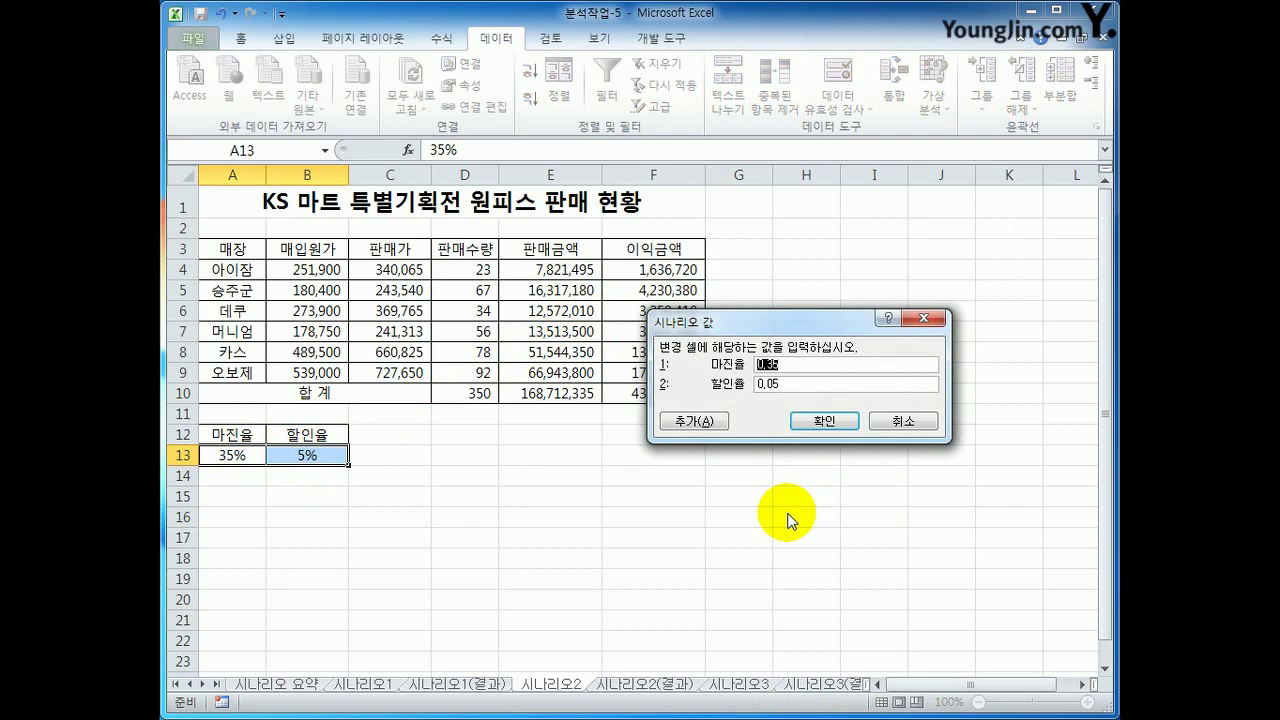
Set the 이익증가 scenario values to 45% for 마진율 and 3% for 할인율, and start adding another scenario
{"action": "type", "text": "4"}
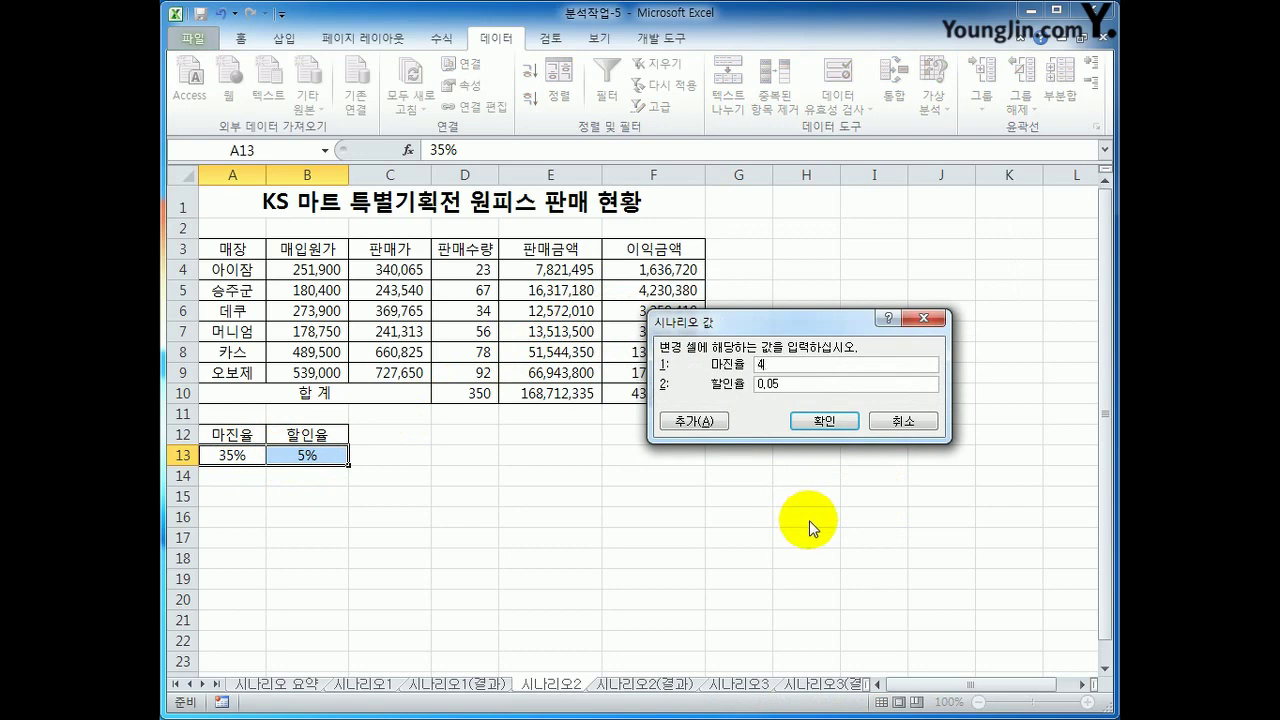
{"action": "type", "text": "5%"}
{"action": "left_click_drag", "start_coordinate": [790, 384], "coordinate": [745, 384]}
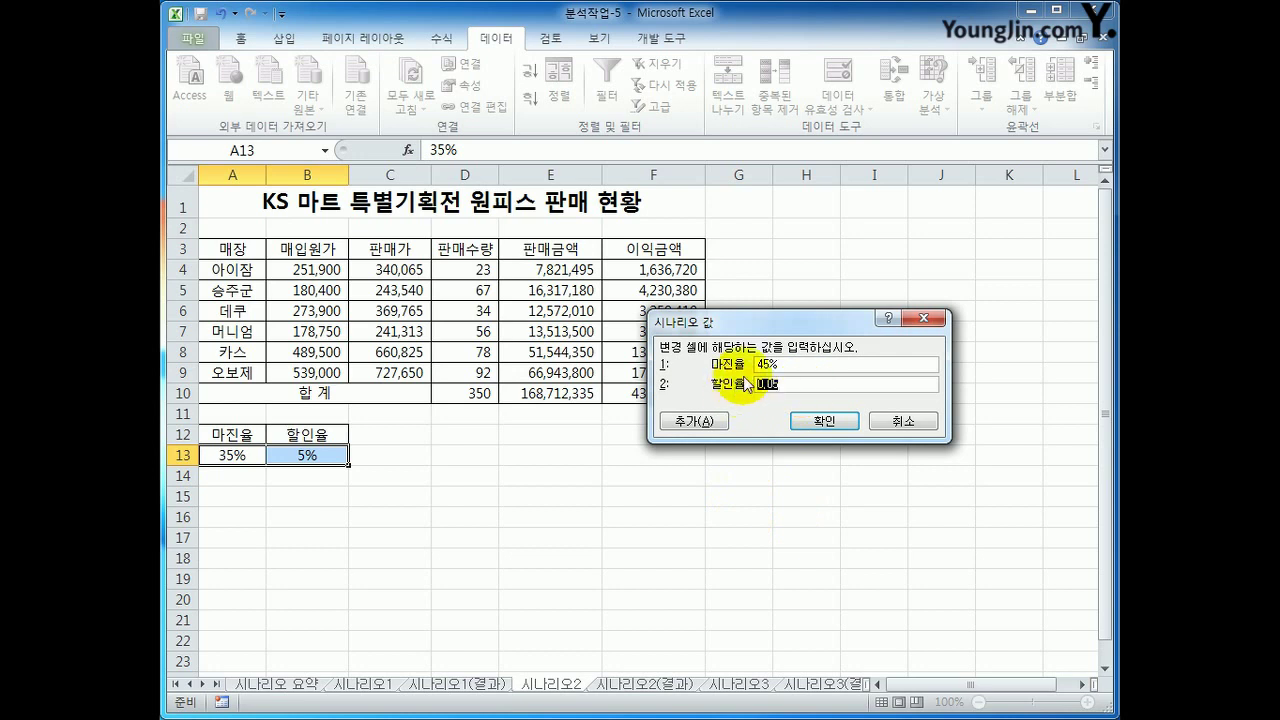
{"action": "type", "text": "3%"}
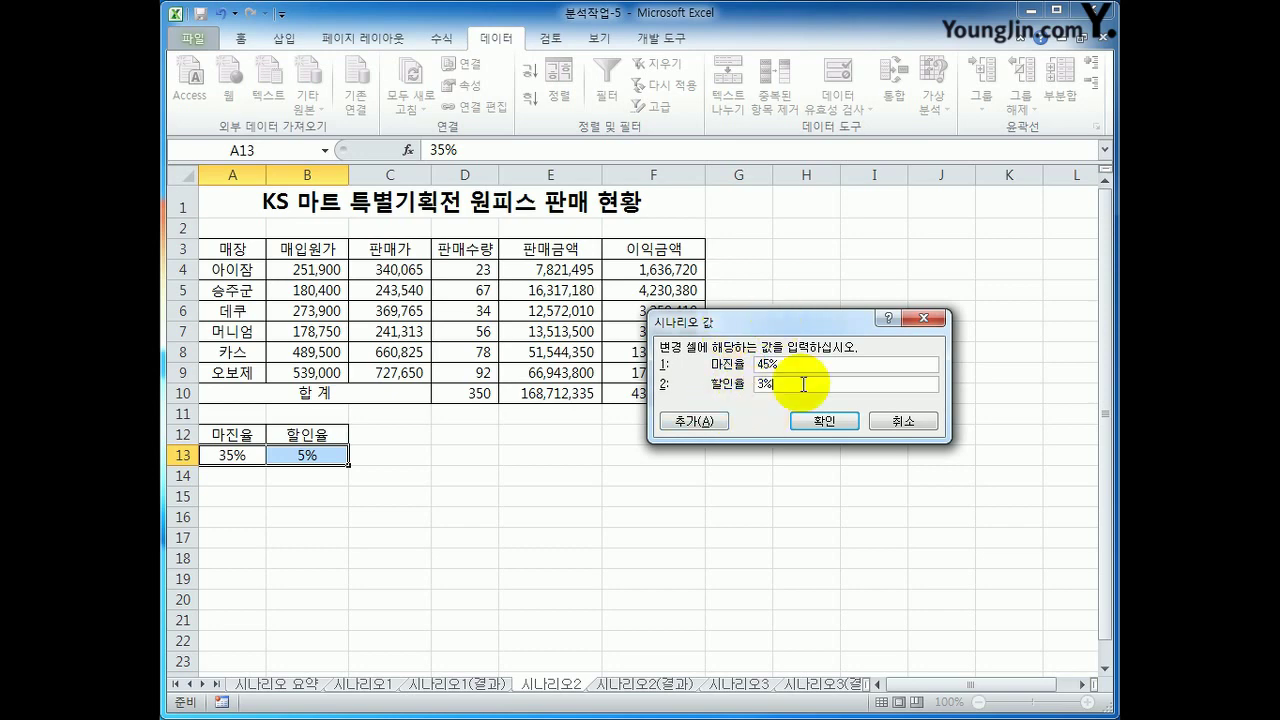
{"action": "left_click", "coordinate": [701, 422]}
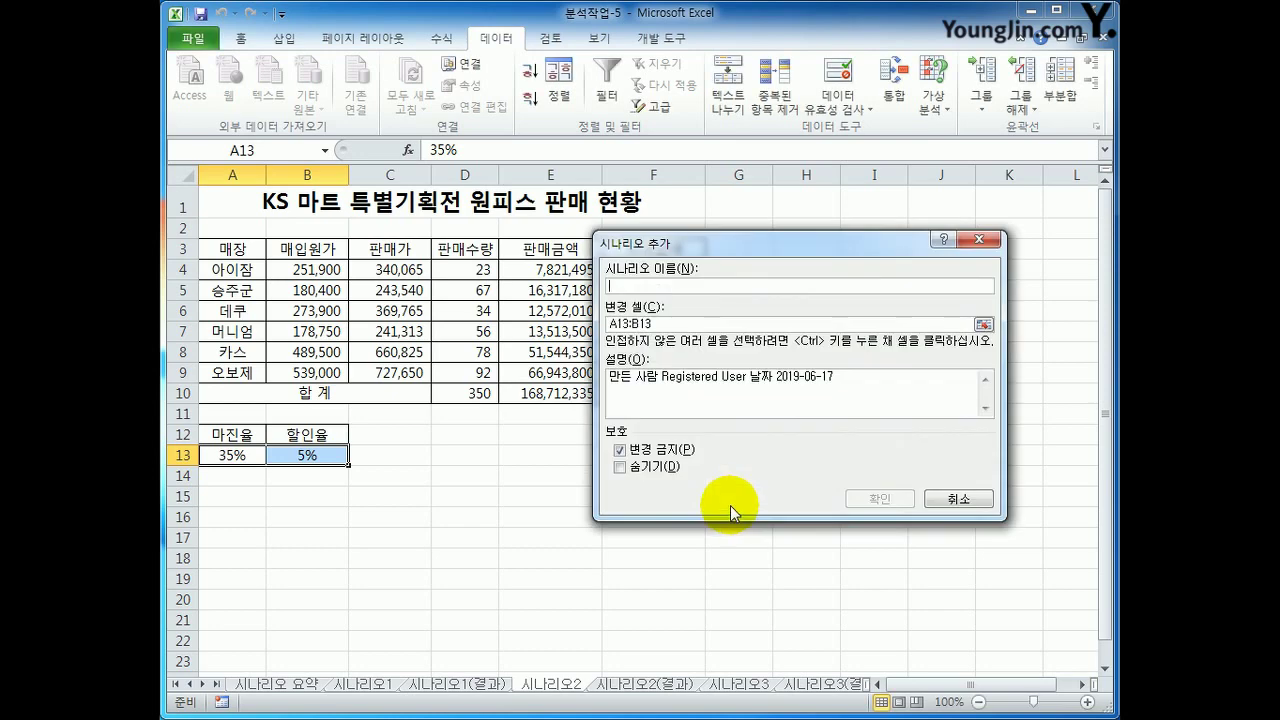
Add the 이익감소 scenario for A13:B13 with 마진율 set to 25% and 할인율 to 8%
{"action": "type", "text": "이익"}
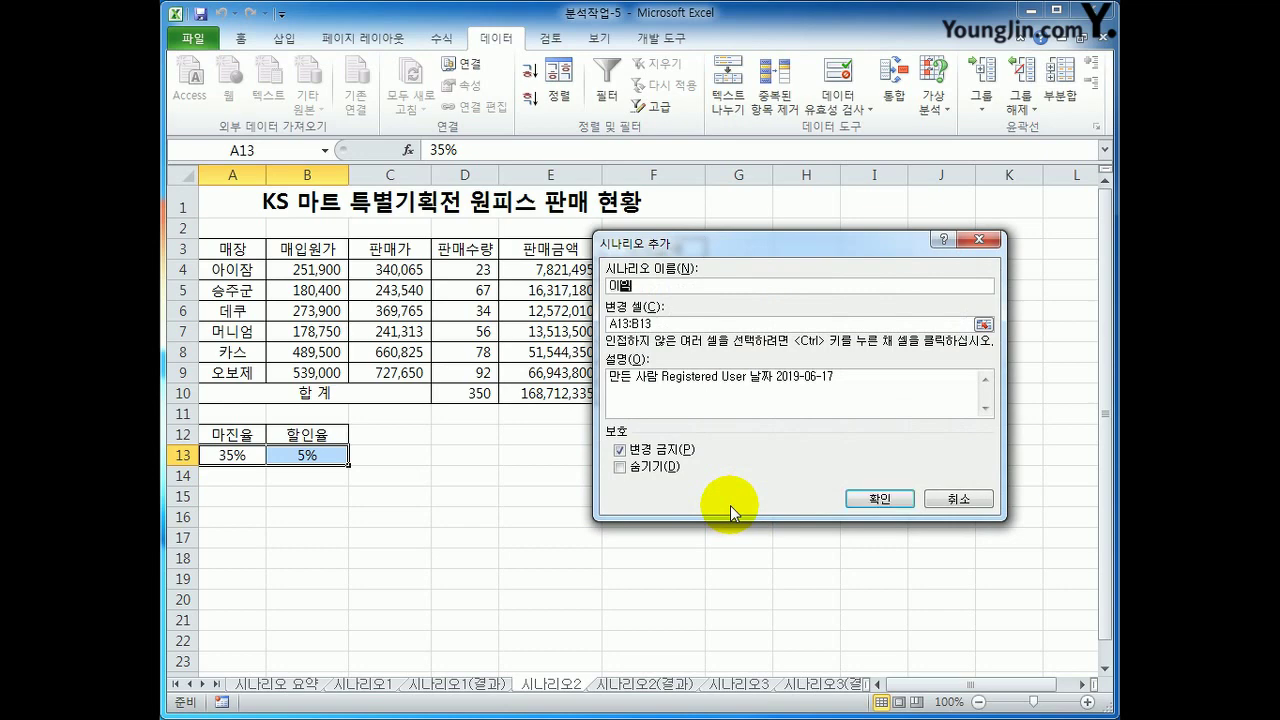
{"action": "type", "text": "감ㅅㅗ"}
{"action": "left_click", "coordinate": [868, 499]}
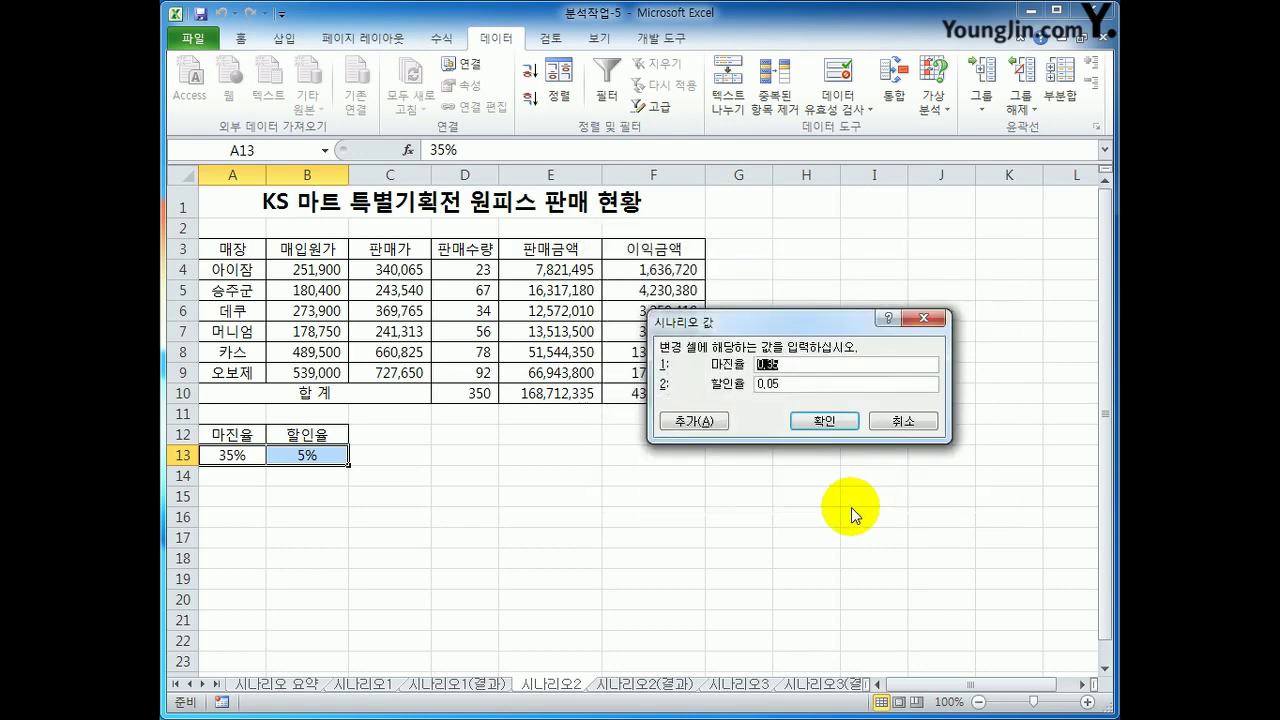
{"action": "type", "text": "25%"}
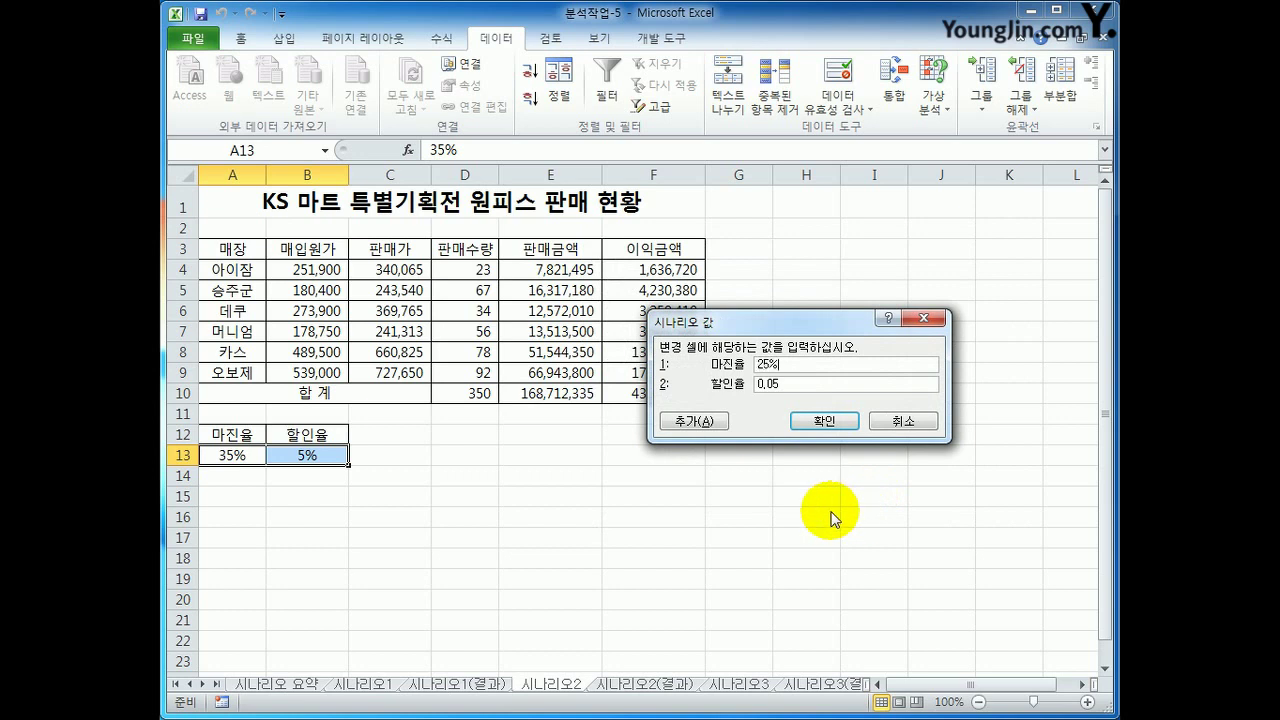
{"action": "key", "text": "Tab"}
{"action": "type", "text": "8%"}
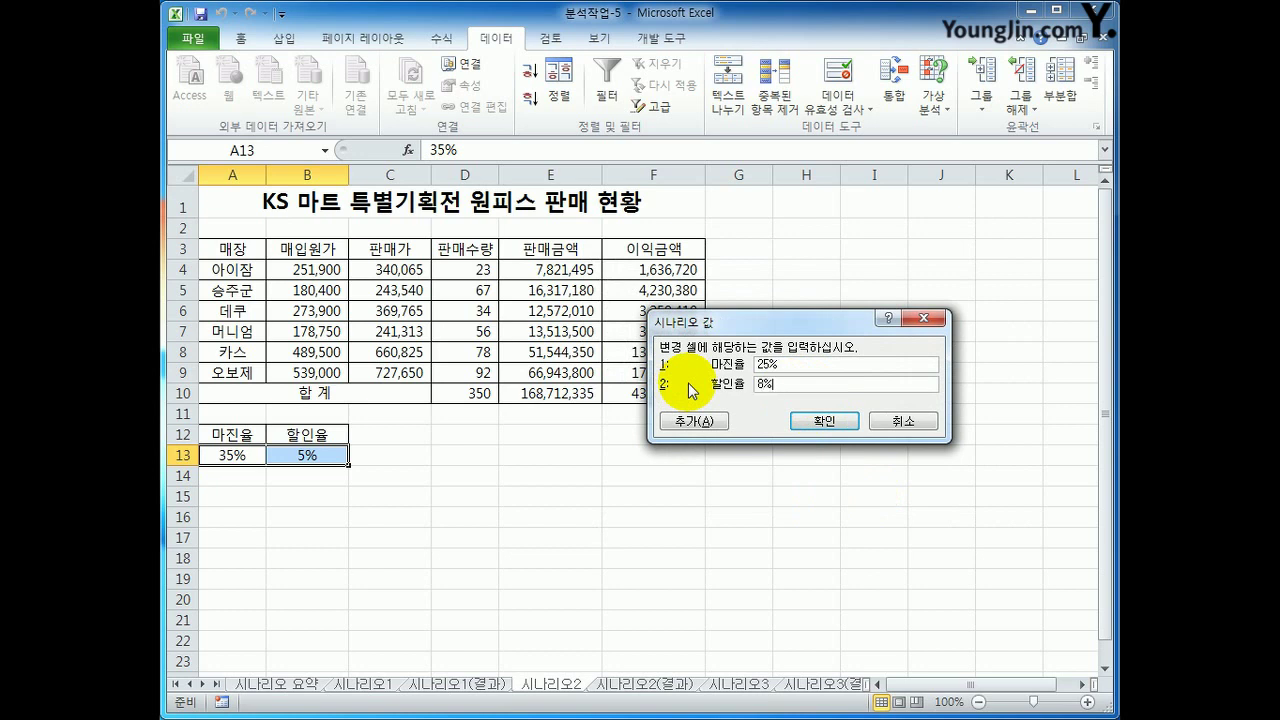
{"action": "left_click", "coordinate": [815, 421]}
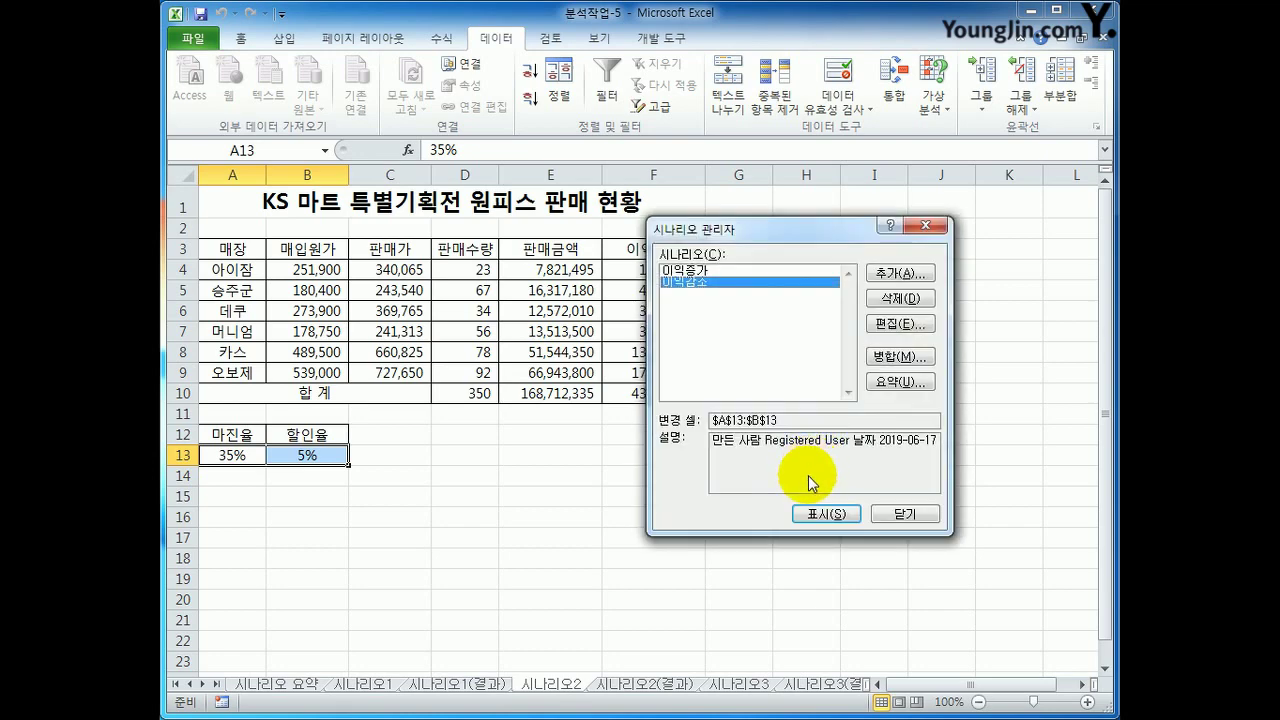
Generate a scenario summary report with result cells E10:F10 and review its changing cell values
{"action": "left_click", "coordinate": [905, 382]}
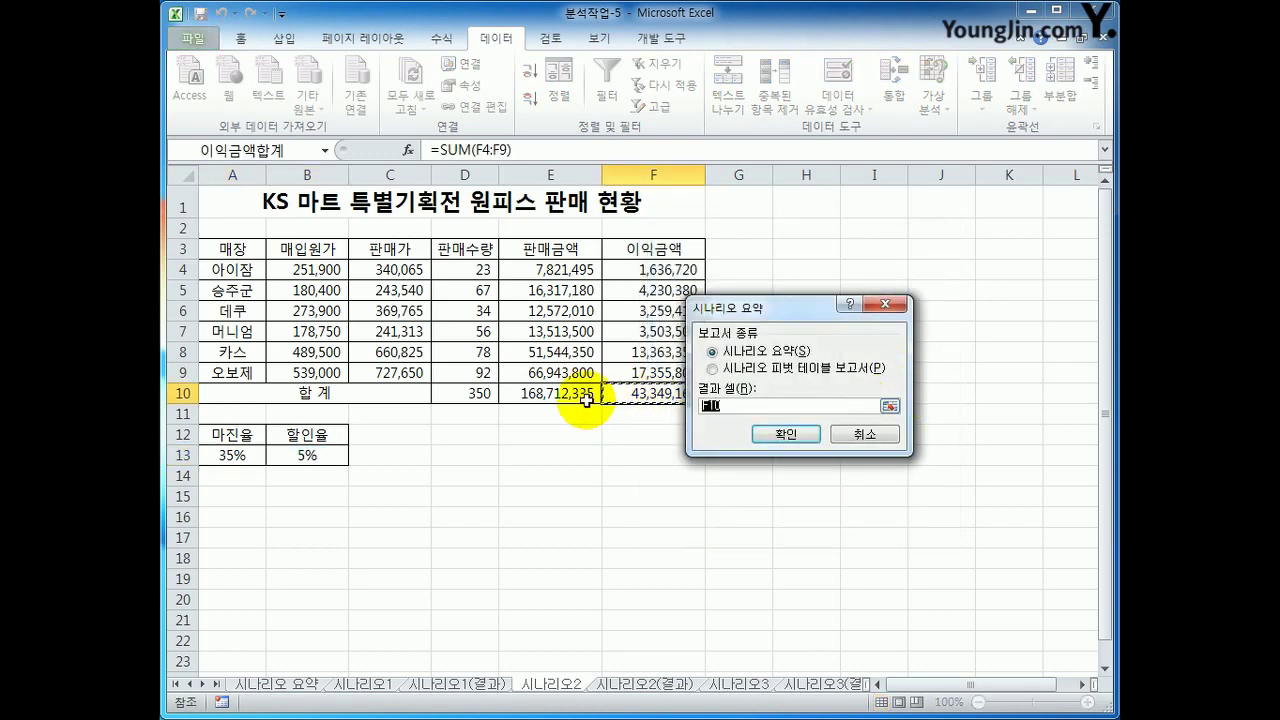
{"action": "left_click_drag", "start_coordinate": [573, 393], "coordinate": [619, 395]}
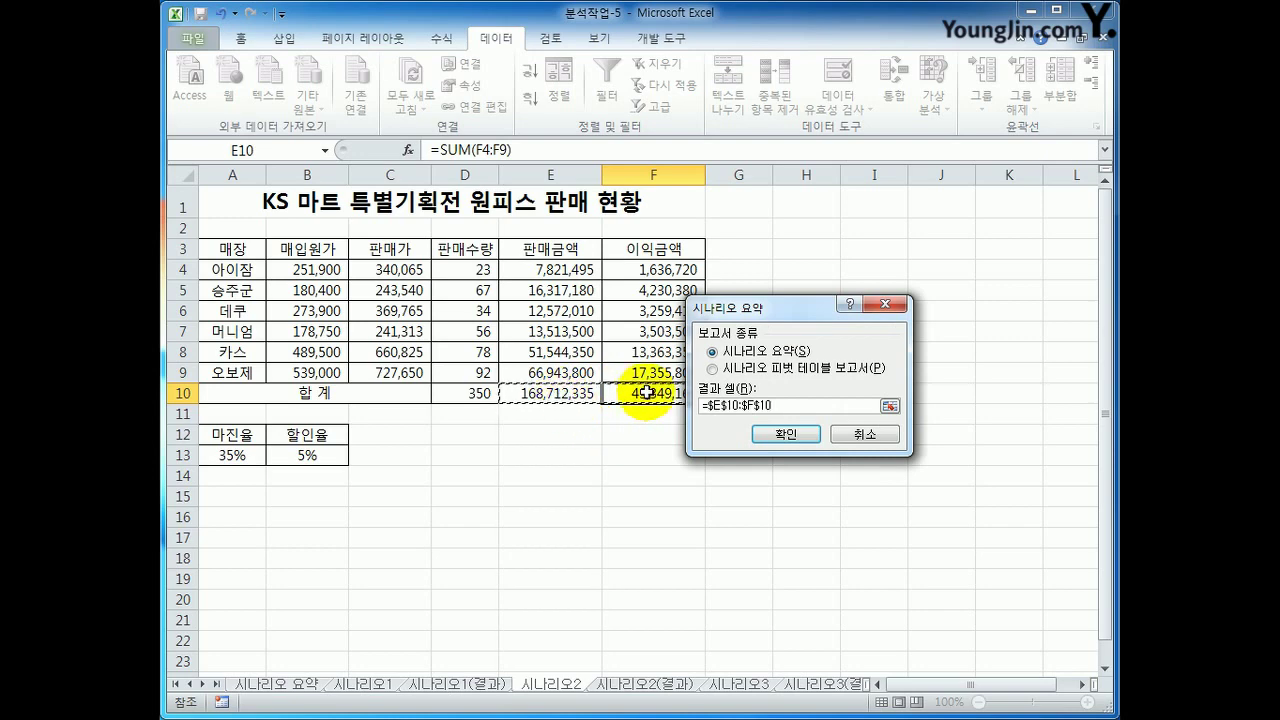
{"action": "left_click", "coordinate": [800, 433]}
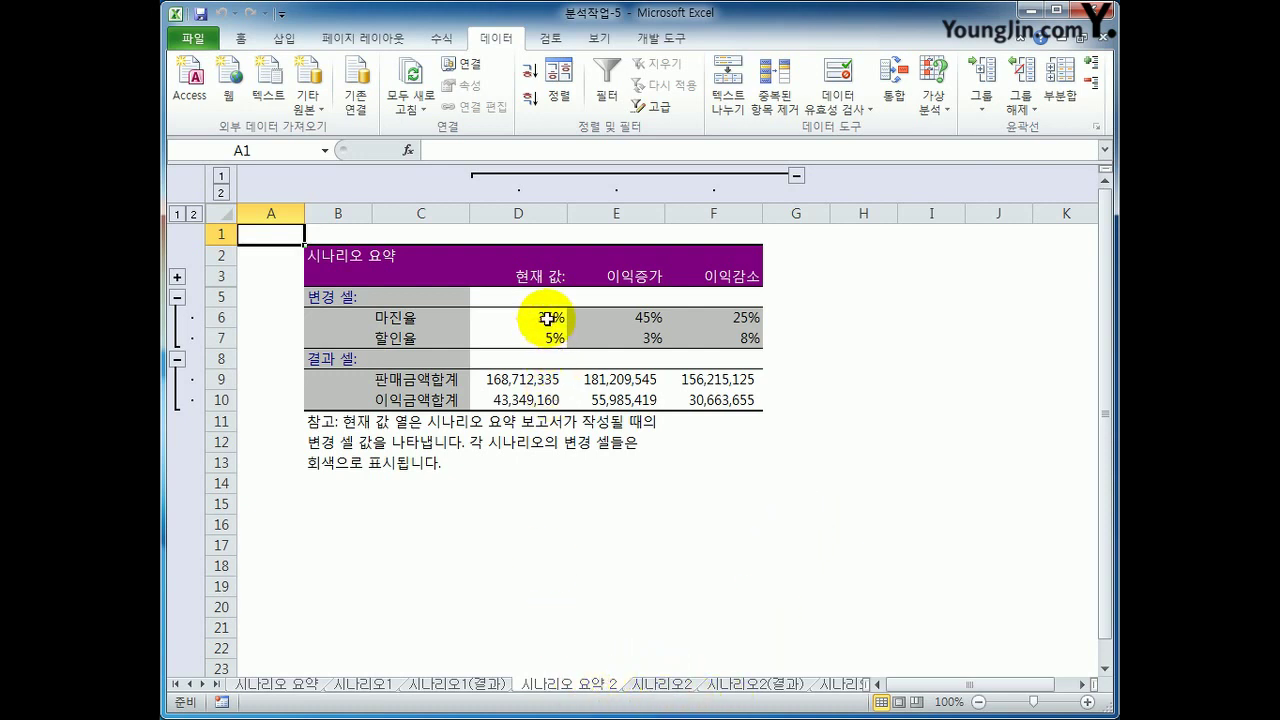
{"action": "left_click", "coordinate": [543, 316]}
{"action": "left_click", "coordinate": [640, 316]}
{"action": "left_click_drag", "start_coordinate": [640, 316], "coordinate": [722, 358]}
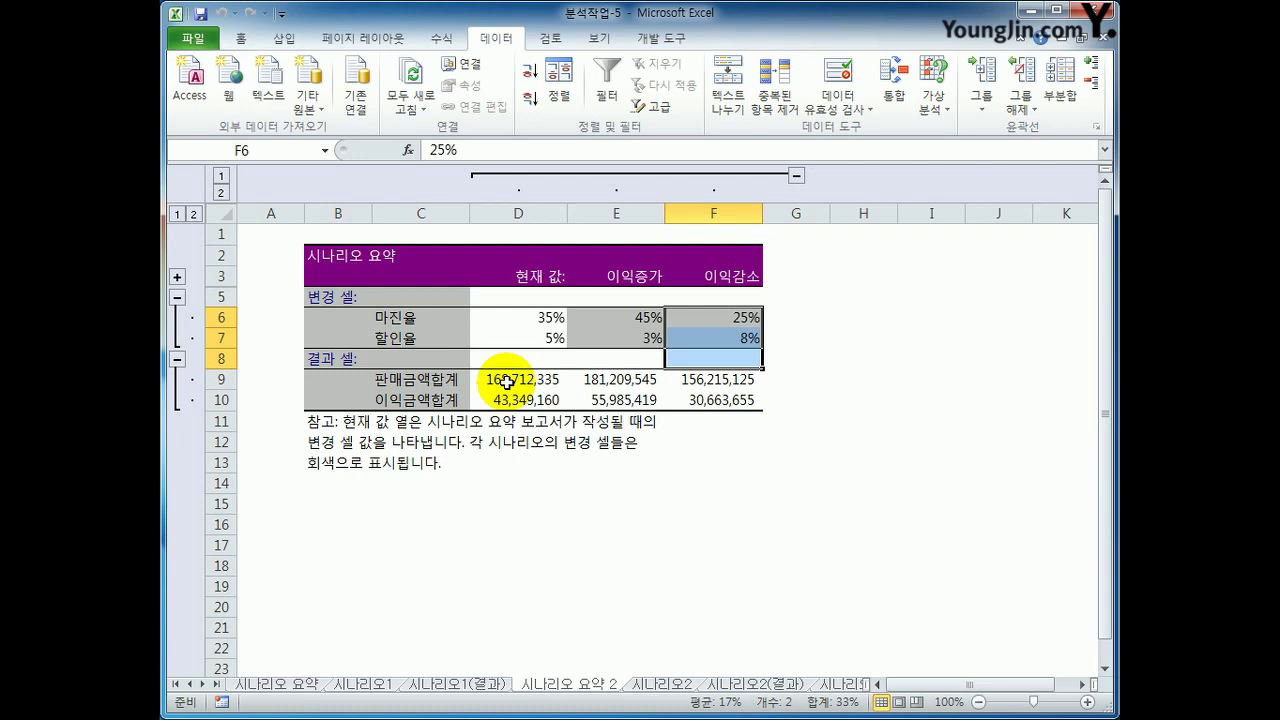
Open the 시나리오3 sheet and examine the 과목당수강료 and 강사료 cells A14:B14
{"action": "left_click", "coordinate": [203, 684]}
{"action": "left_click", "coordinate": [203, 684]}
{"action": "left_click", "coordinate": [203, 684]}
{"action": "left_click", "coordinate": [557, 685]}
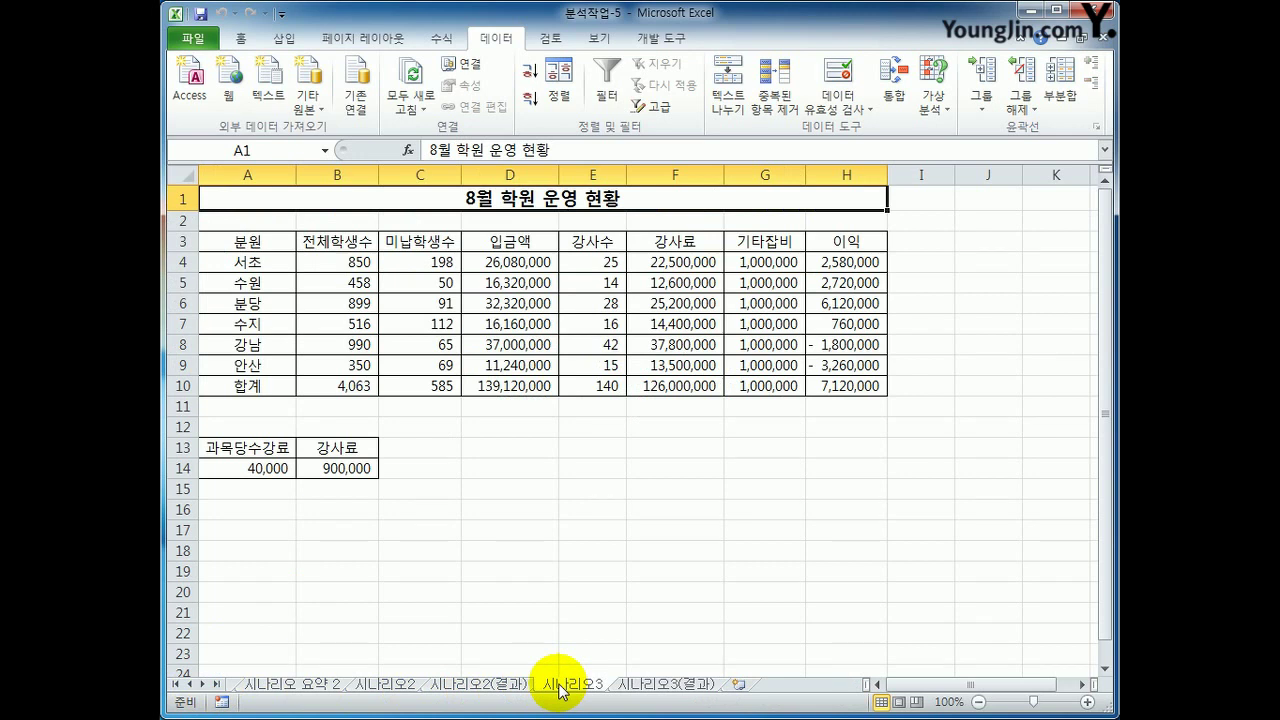
{"action": "left_click", "coordinate": [272, 466]}
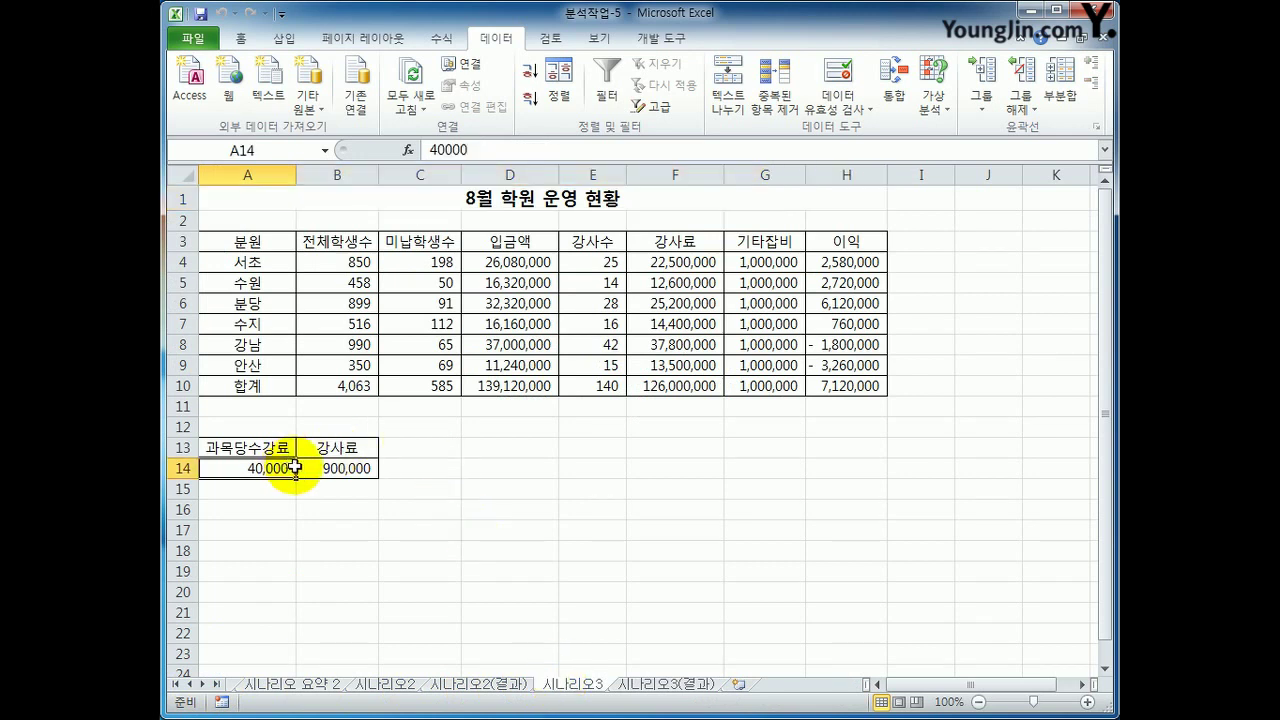
{"action": "left_click", "coordinate": [352, 462]}
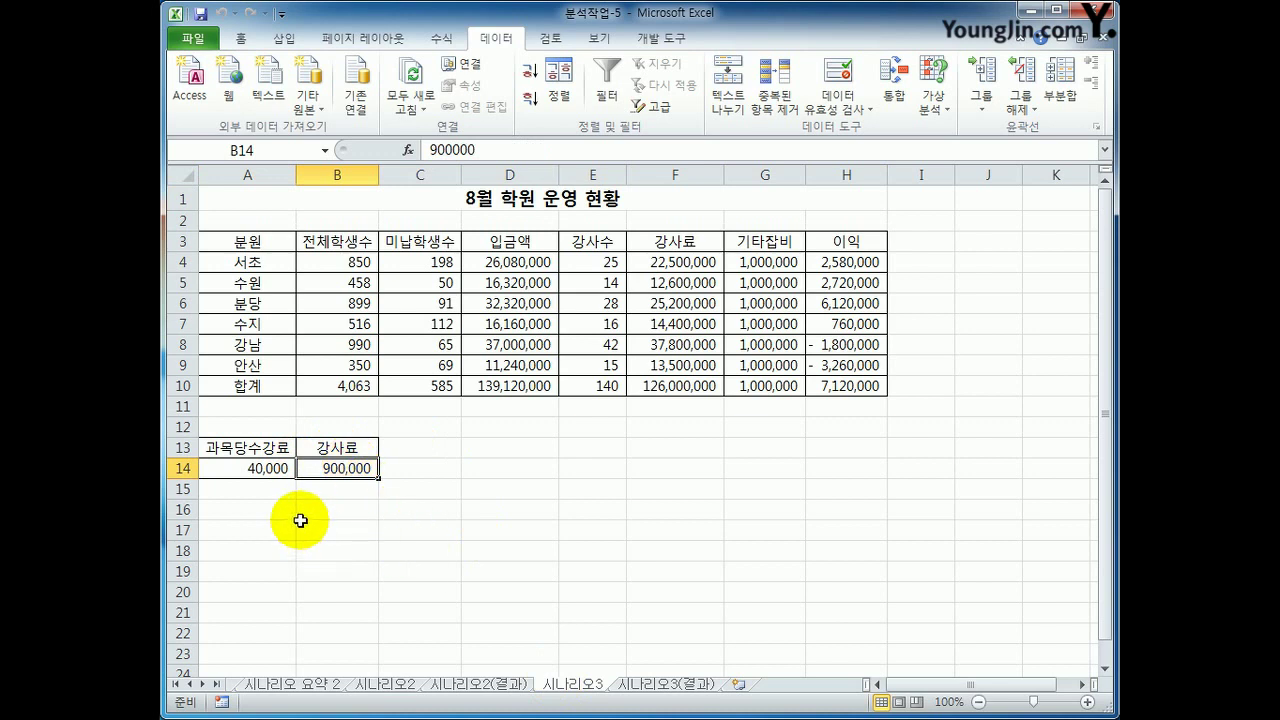
Examine the changing cells A14:B14 and the profit total in H10 on 시나리오3, comparing with the 시나리오2 sheet
{"action": "left_click", "coordinate": [270, 469]}
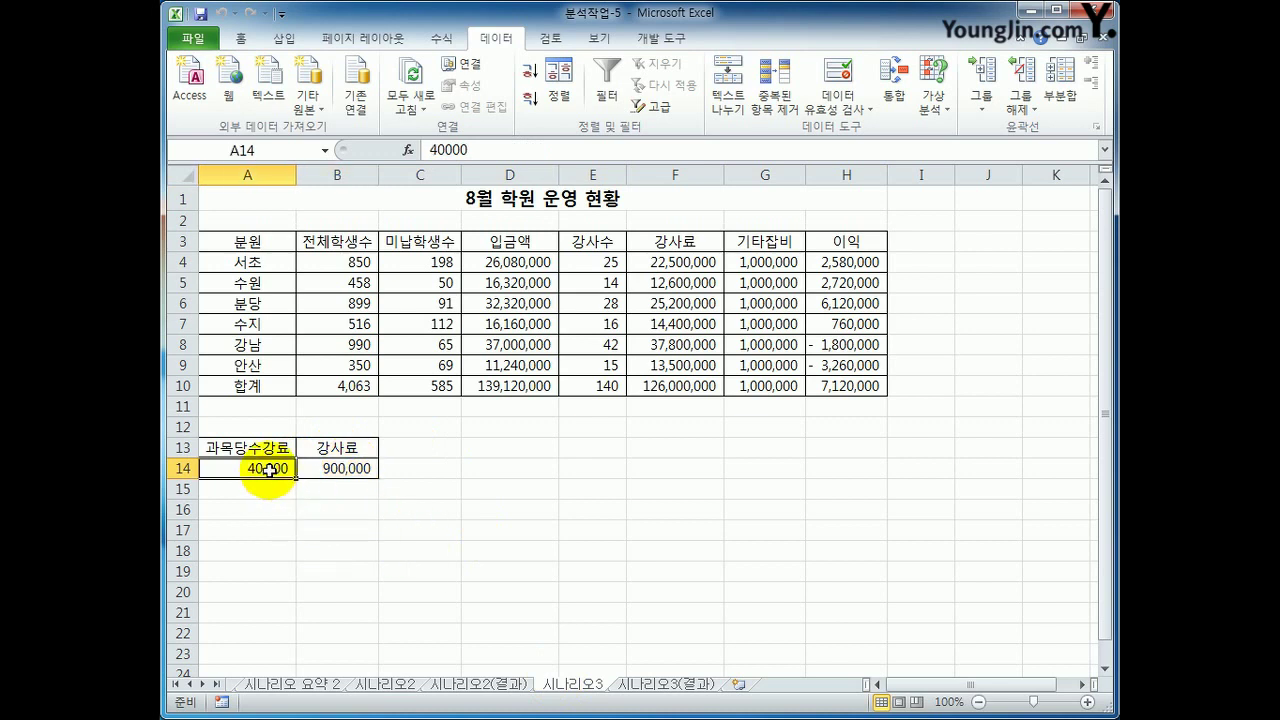
{"action": "left_click_drag", "start_coordinate": [270, 469], "coordinate": [350, 470]}
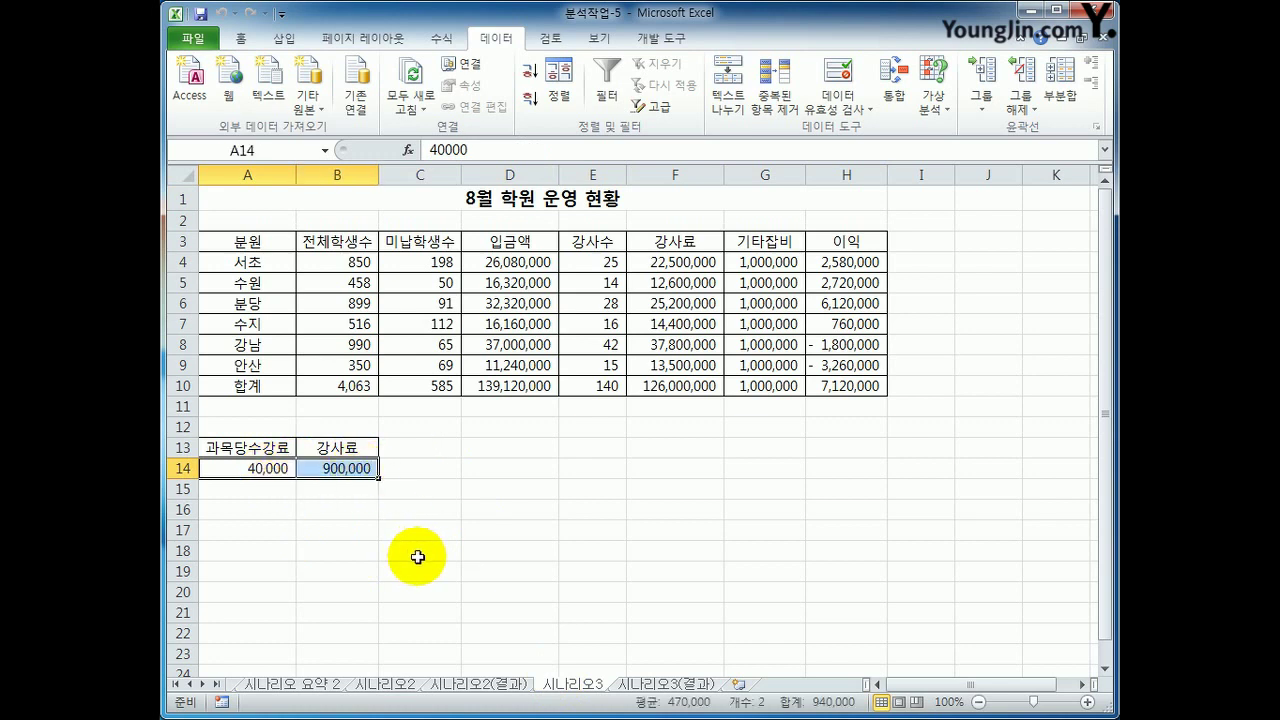
{"action": "left_click", "coordinate": [858, 387]}
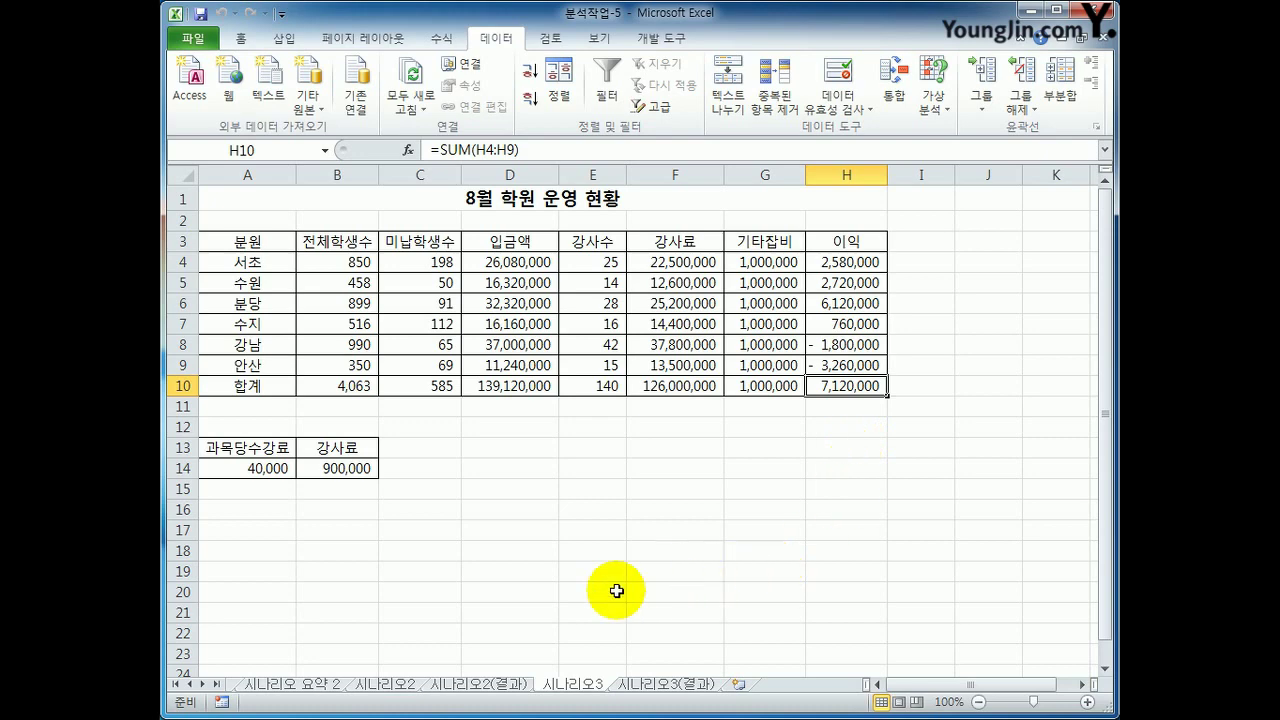
{"action": "left_click", "coordinate": [398, 688]}
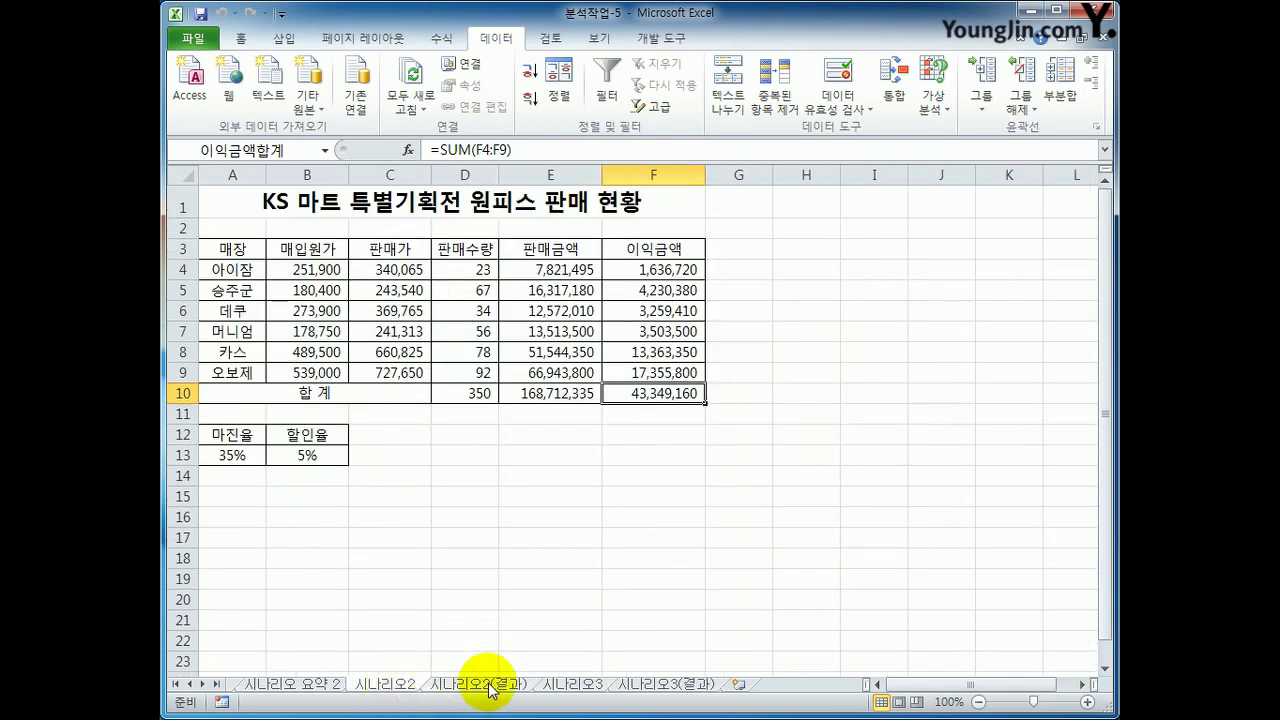
{"action": "left_click", "coordinate": [553, 687]}
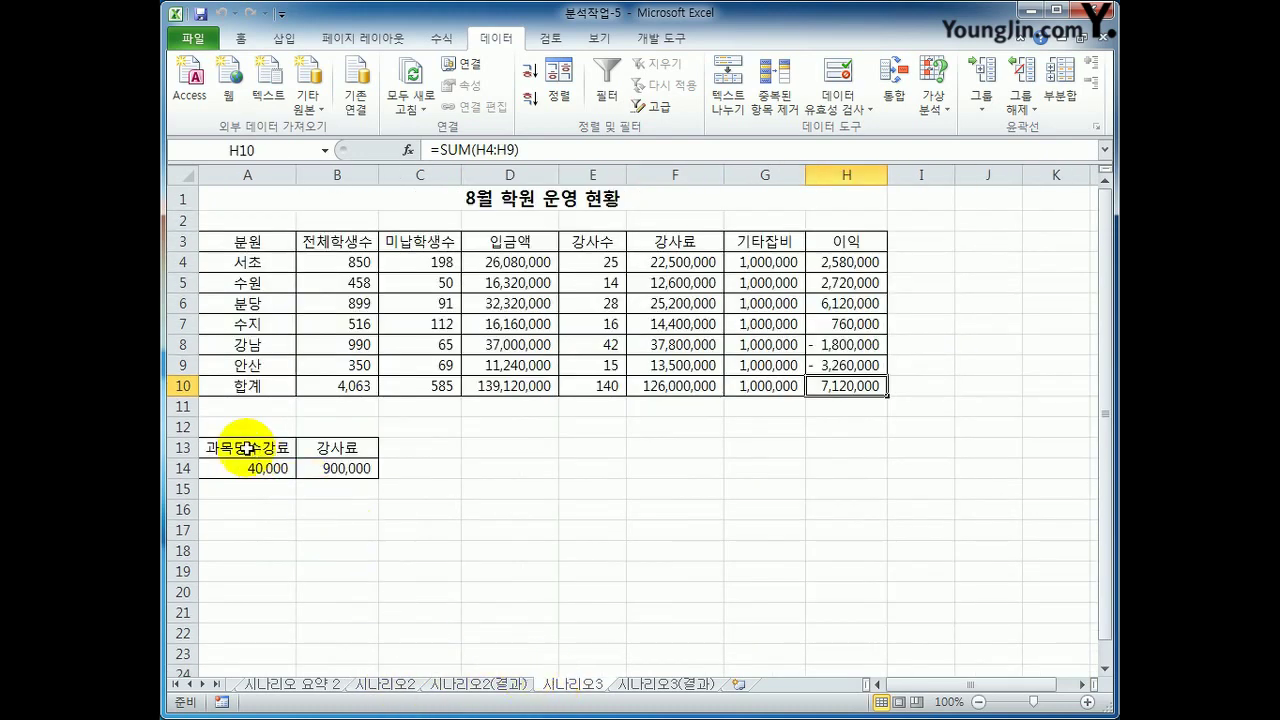
{"action": "left_click_drag", "start_coordinate": [228, 449], "coordinate": [327, 468]}
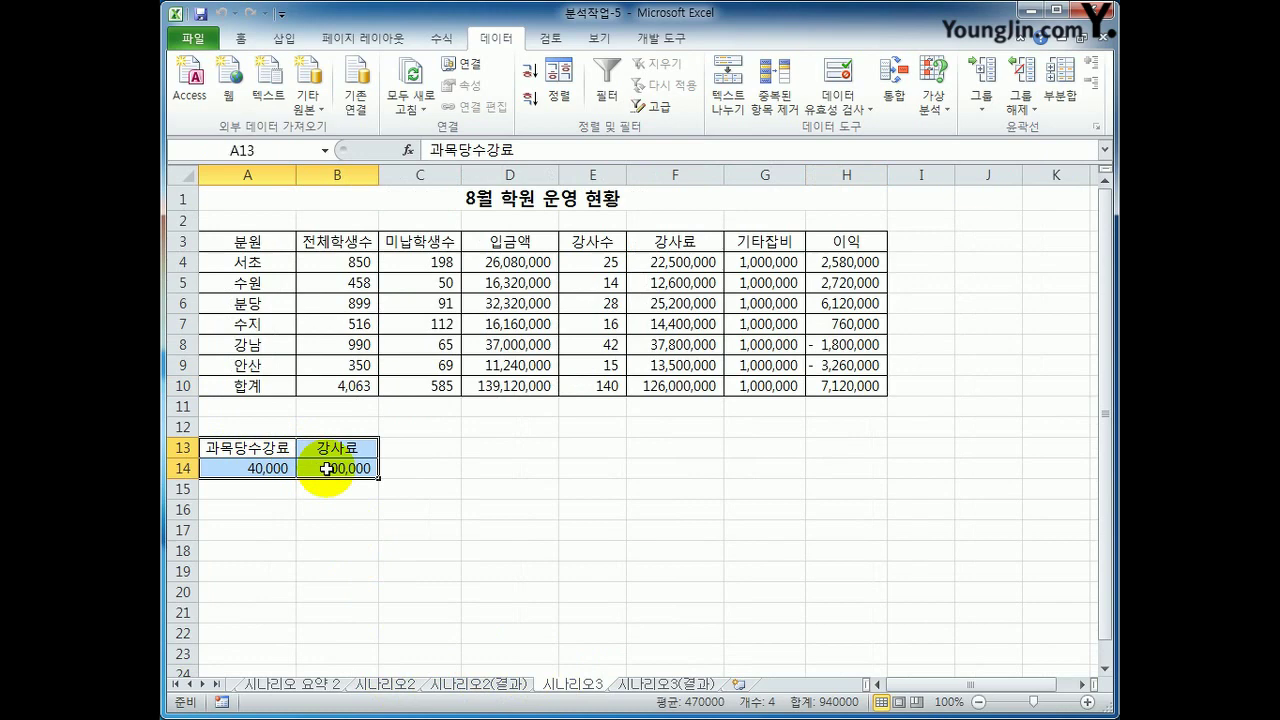
{"action": "left_click", "coordinate": [241, 468]}
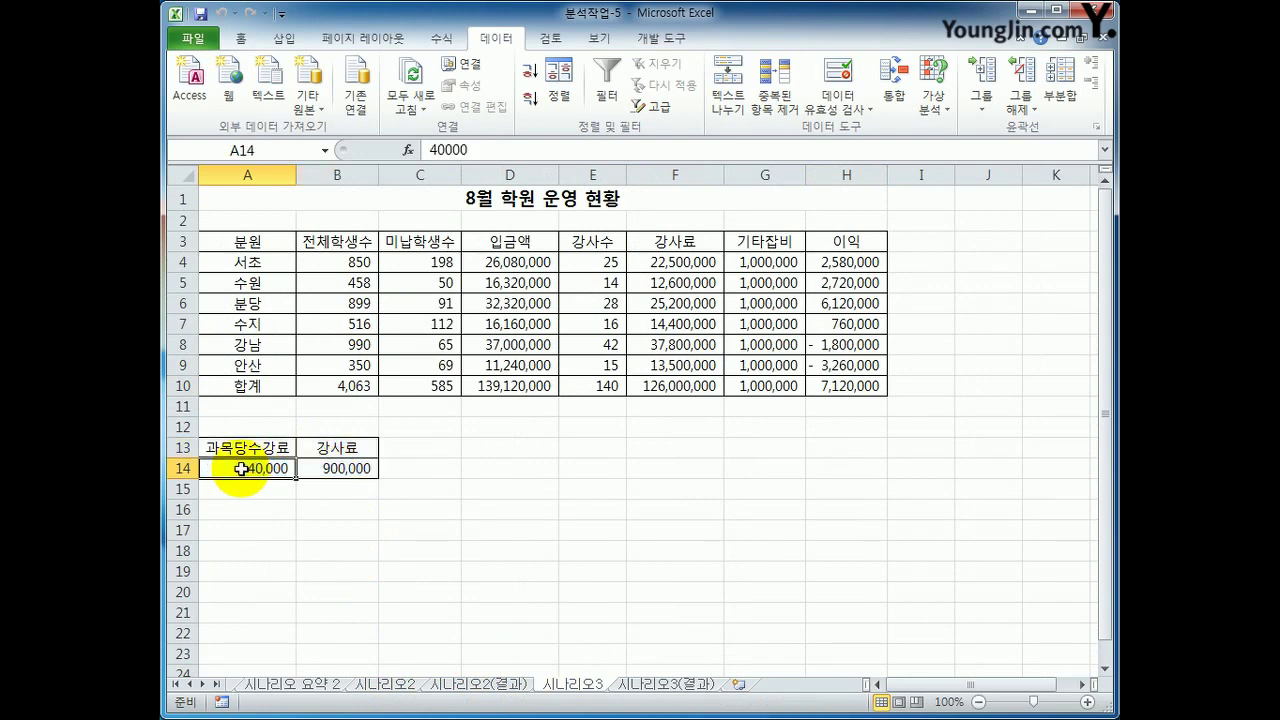
{"action": "left_click", "coordinate": [334, 468]}
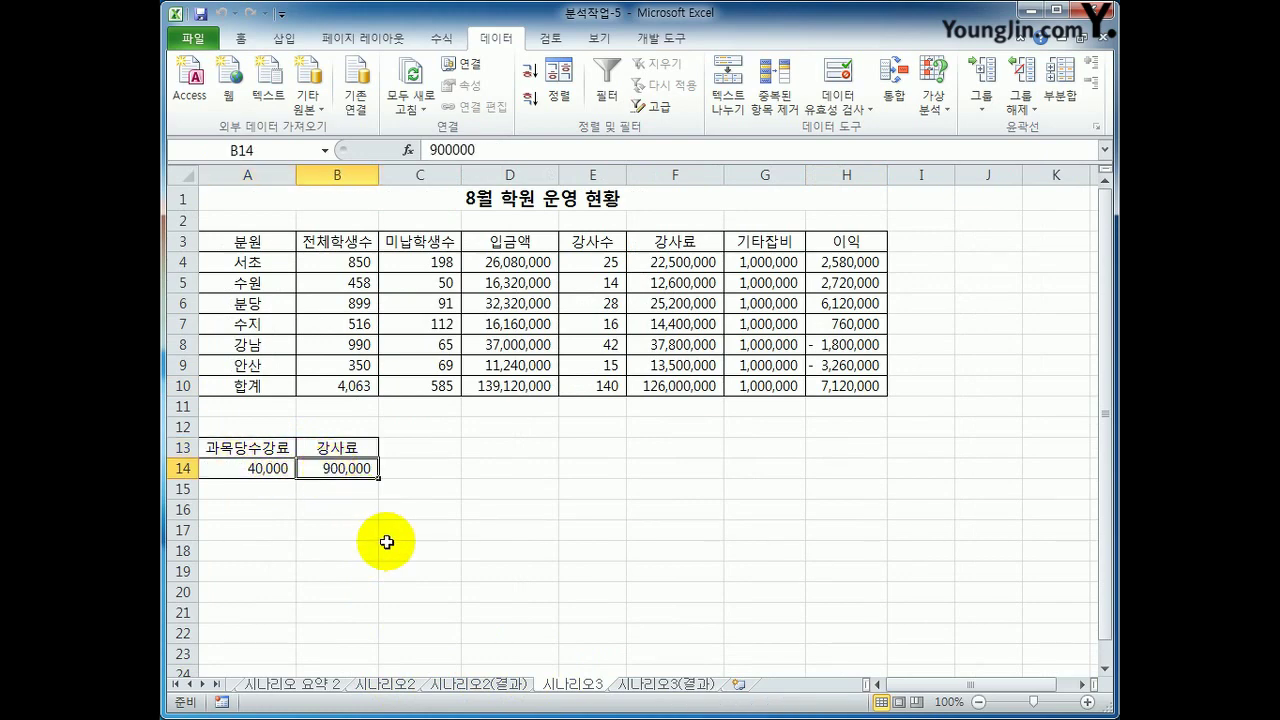
Create names for the 과목당수강료 and 강사료 values from the top row of A13:B14
{"action": "left_click_drag", "start_coordinate": [216, 448], "coordinate": [323, 471]}
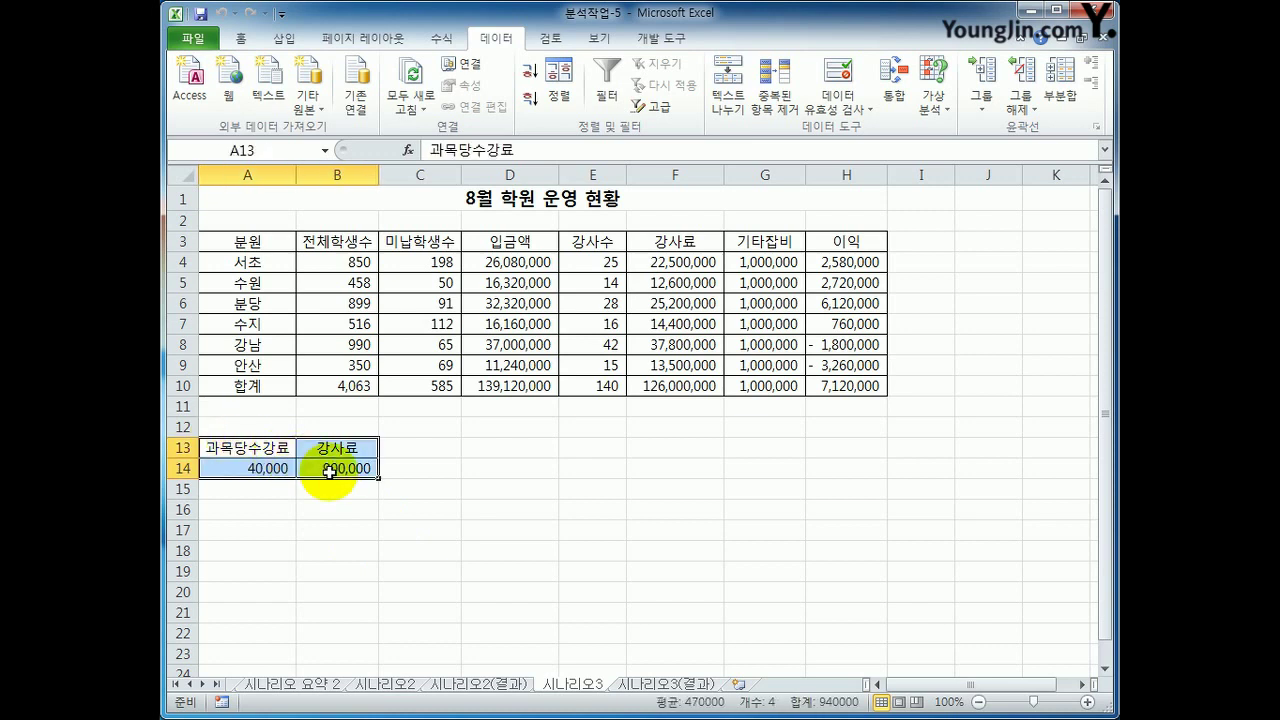
{"action": "left_click", "coordinate": [443, 40]}
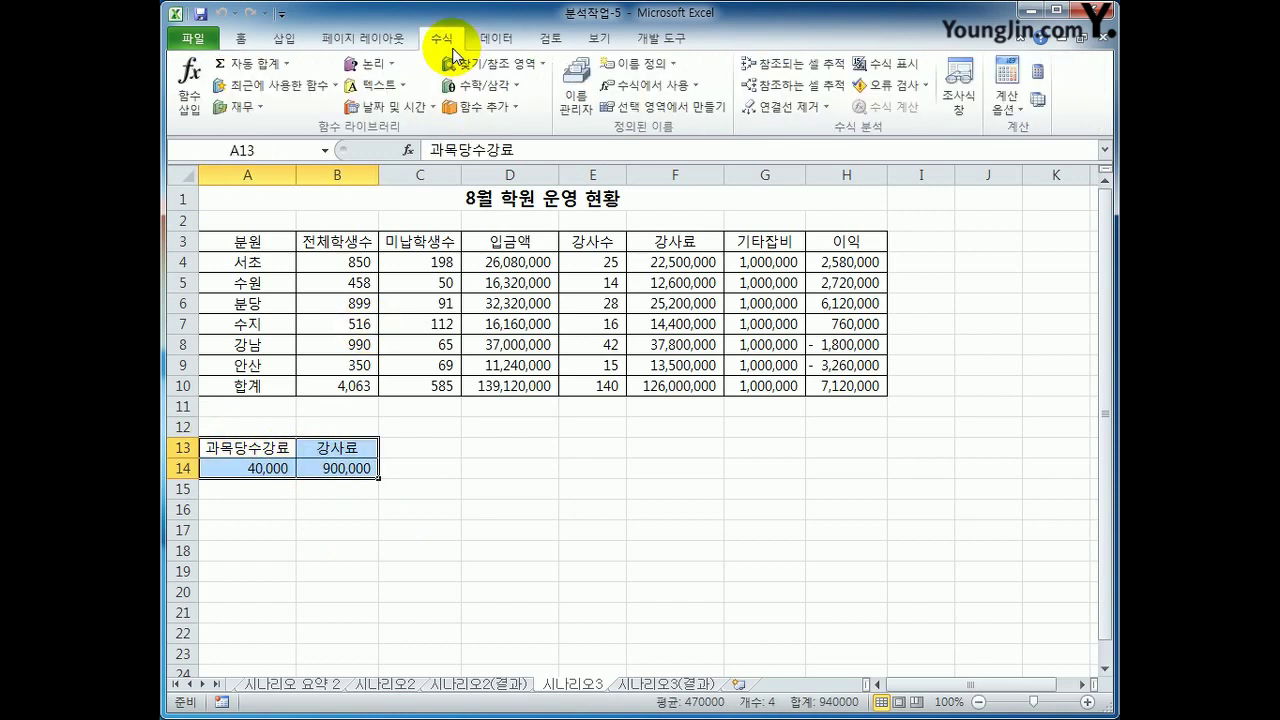
{"action": "left_click", "coordinate": [662, 107]}
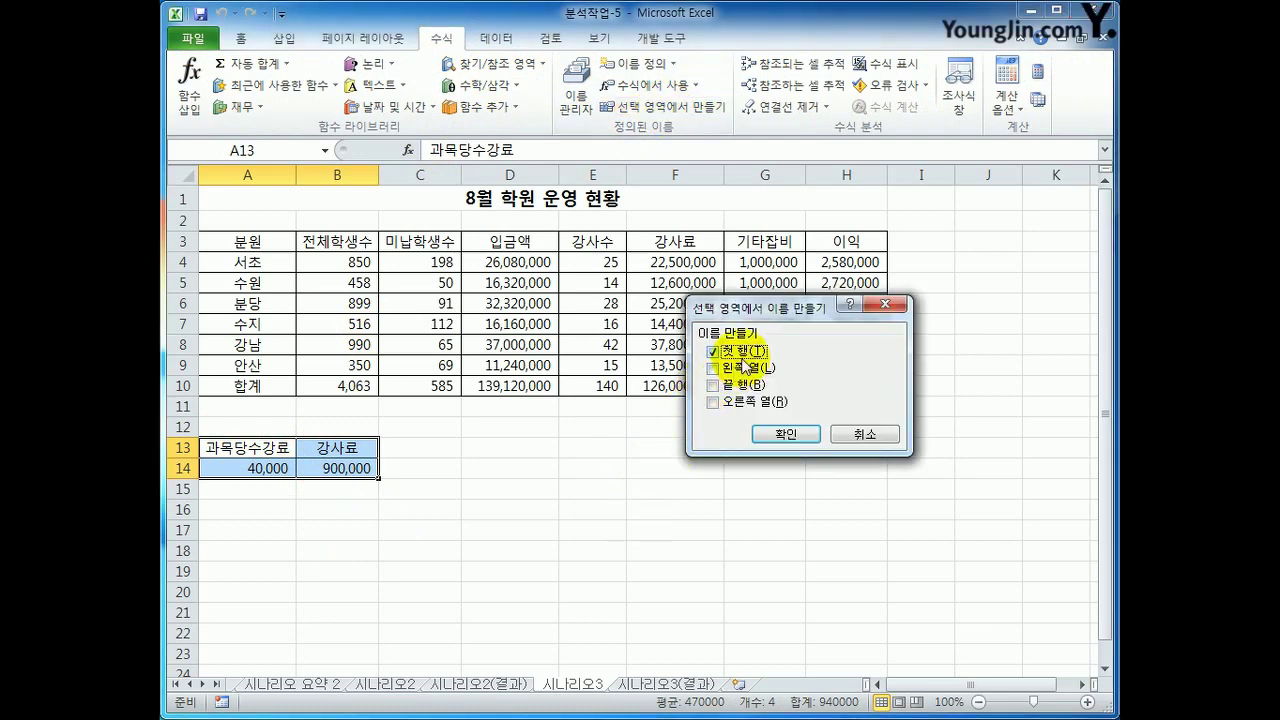
{"action": "left_click", "coordinate": [780, 433]}
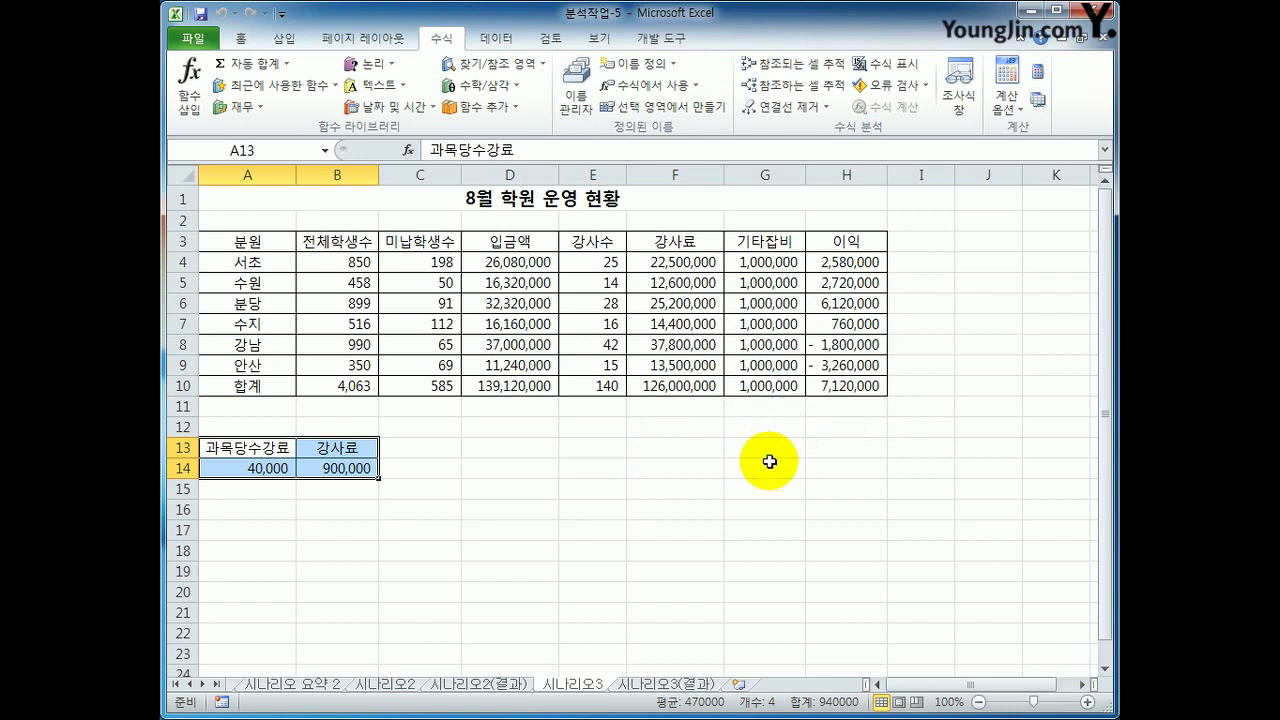
Name the profit total cell H10 이익합계
{"action": "left_click", "coordinate": [862, 388]}
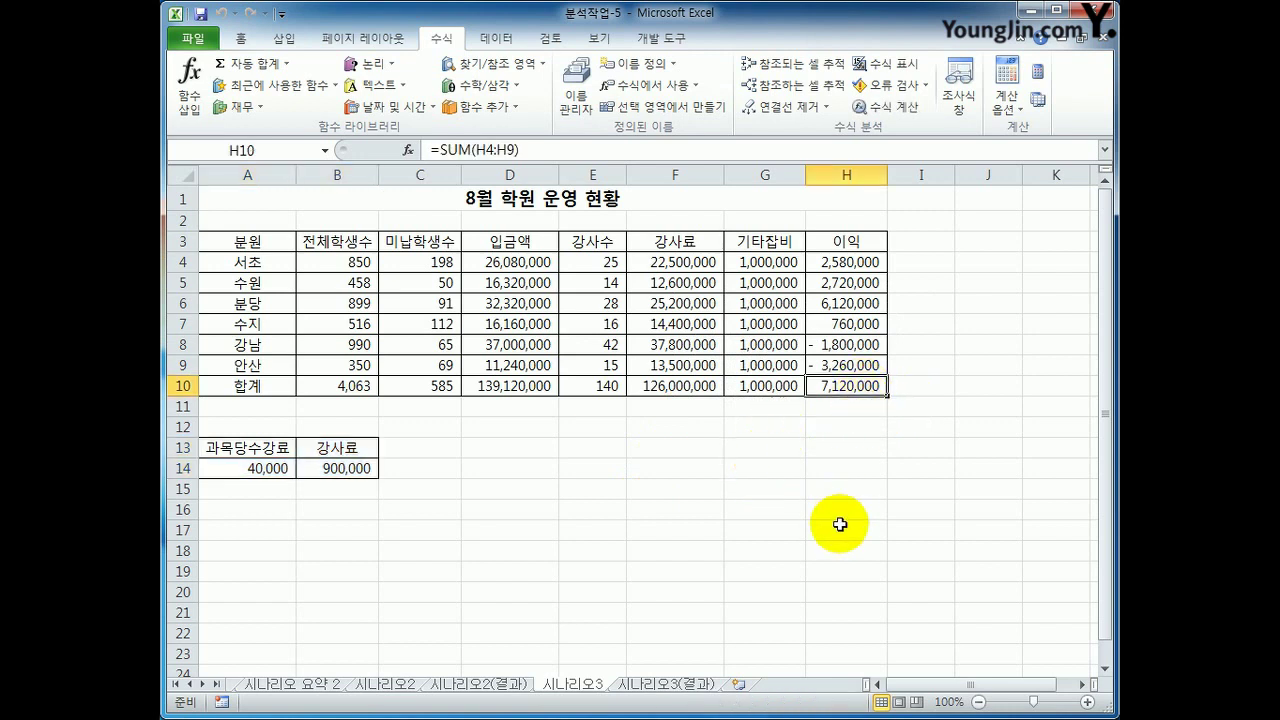
{"action": "left_click", "coordinate": [272, 152]}
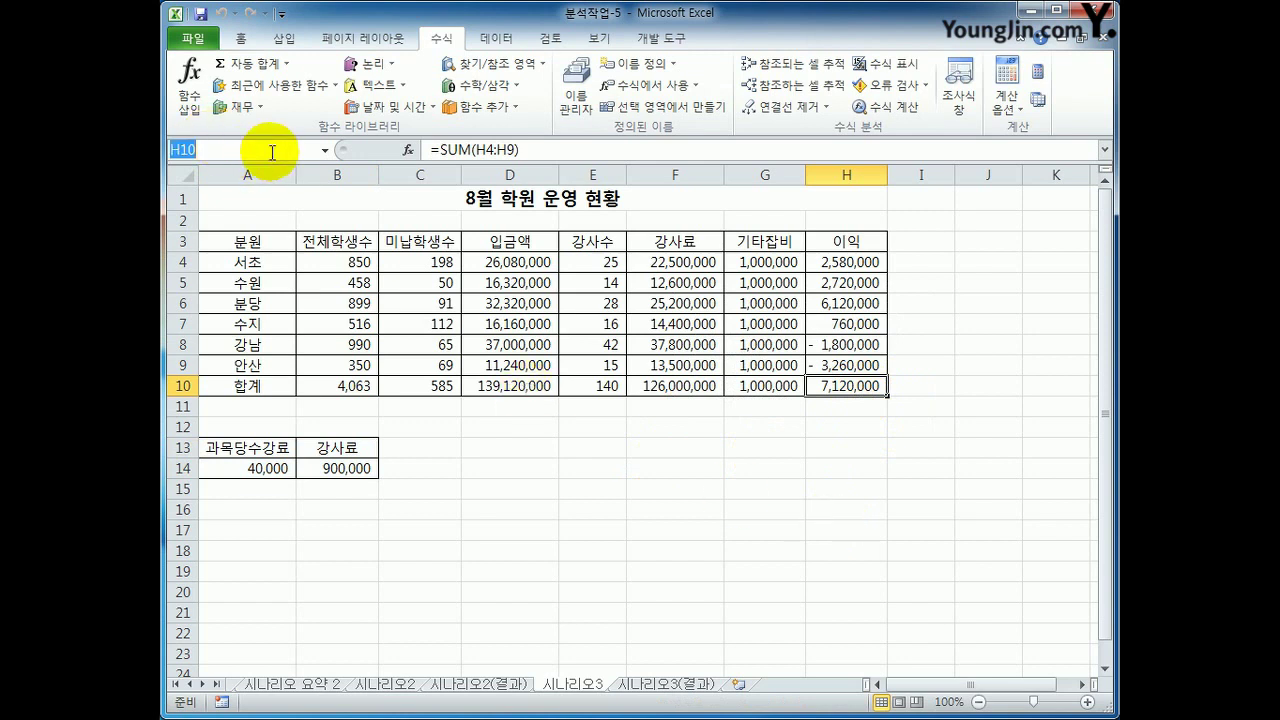
{"action": "type", "text": "이익합ㄱ"}
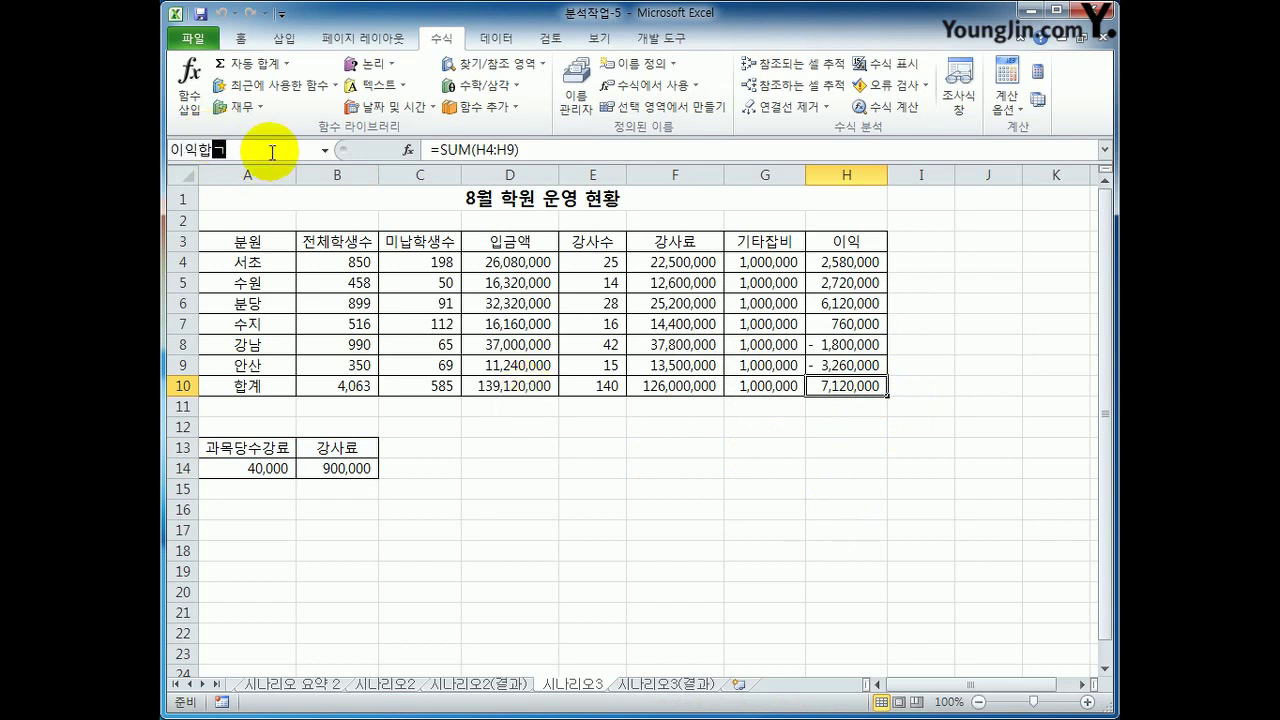
{"action": "type", "text": "ㅖ"}
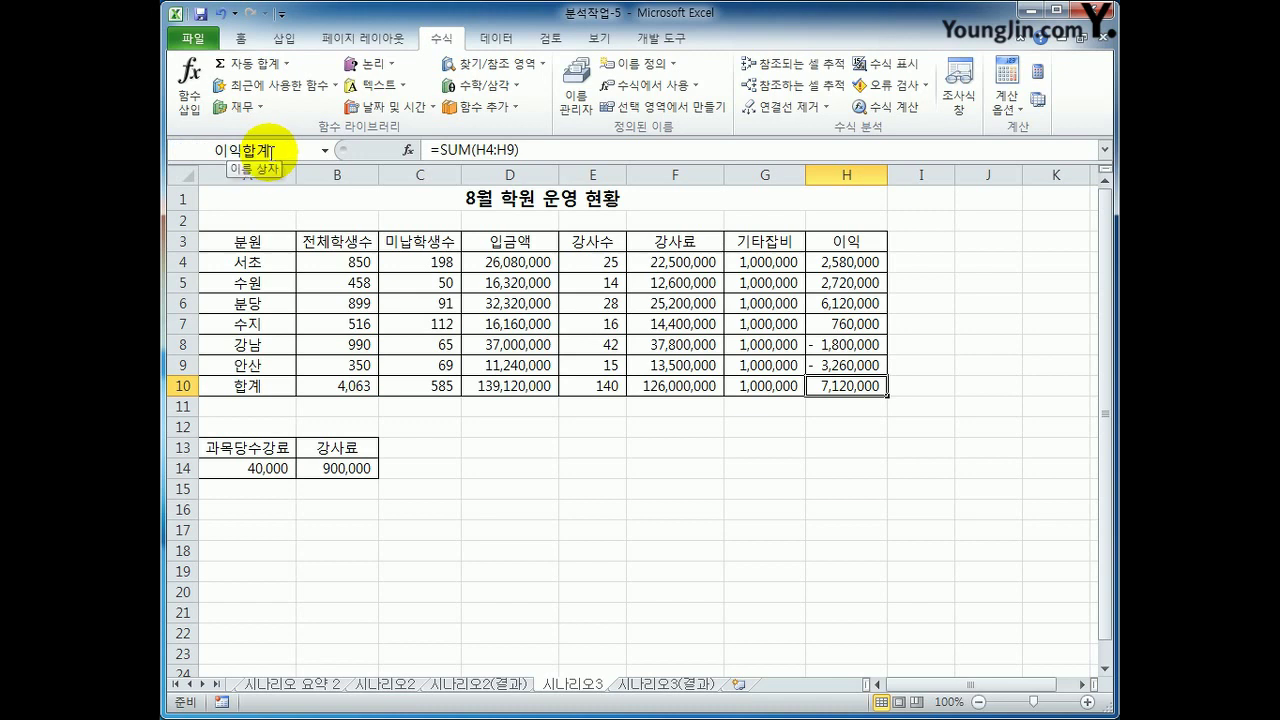
{"action": "key", "text": "Return"}
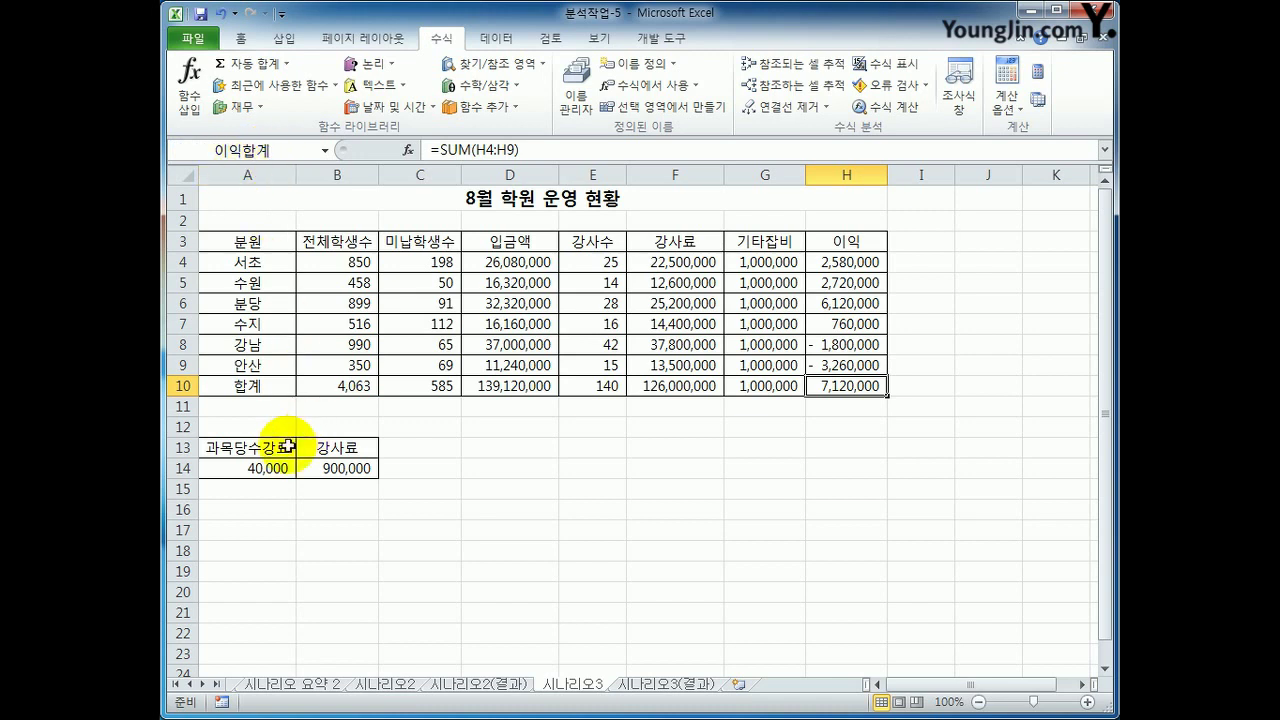
Add a scenario named 10%인상 with A14:B14 as its changing cells in the Scenario Manager
{"action": "left_click_drag", "start_coordinate": [271, 470], "coordinate": [339, 467]}
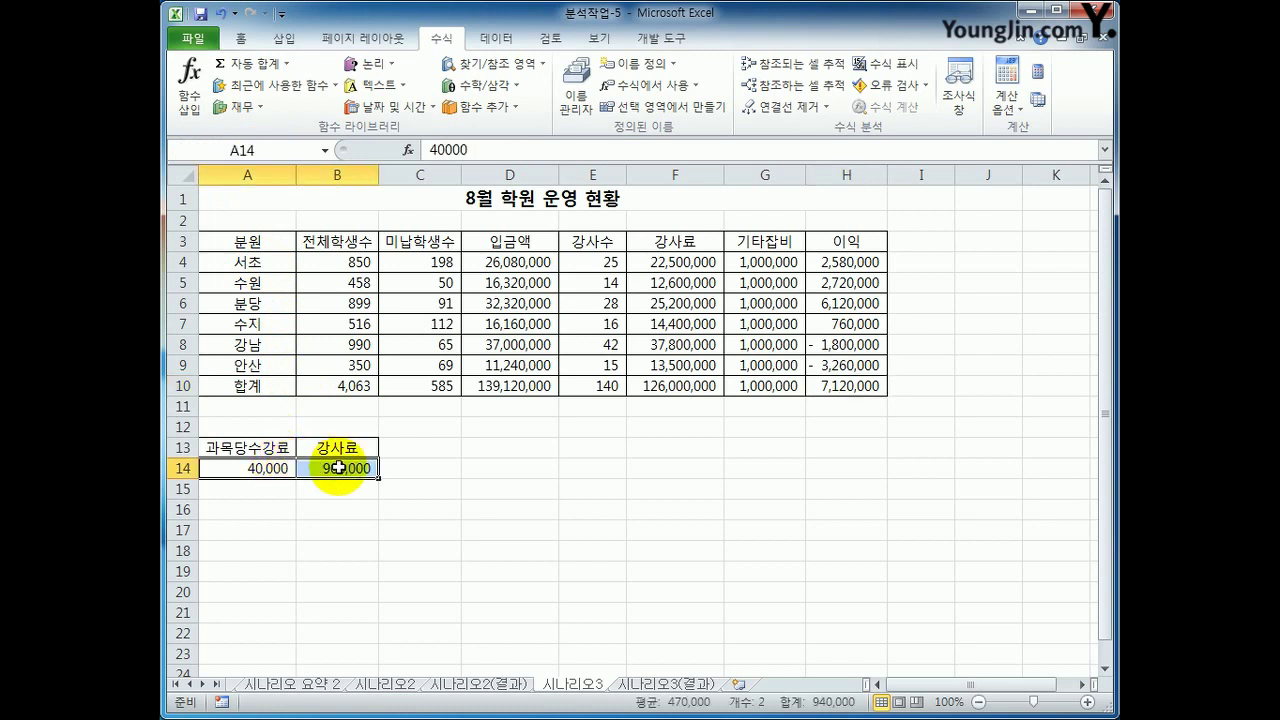
{"action": "left_click", "coordinate": [483, 44]}
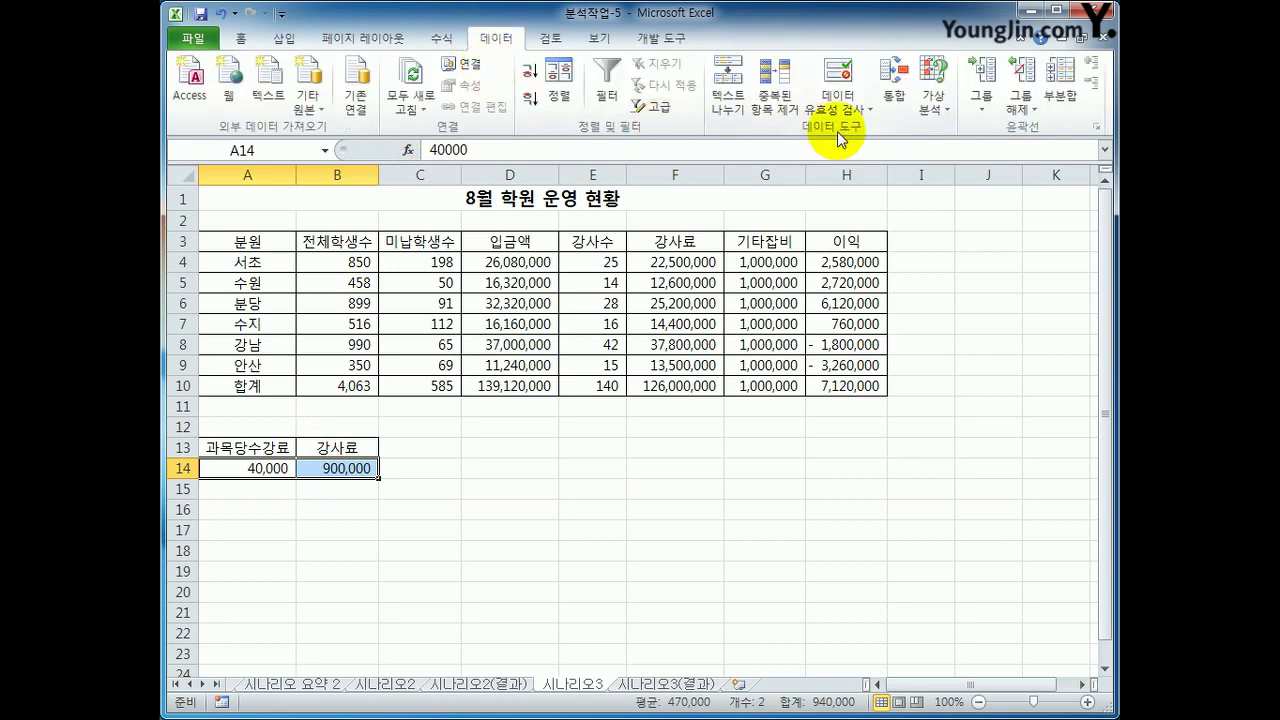
{"action": "left_click", "coordinate": [933, 95]}
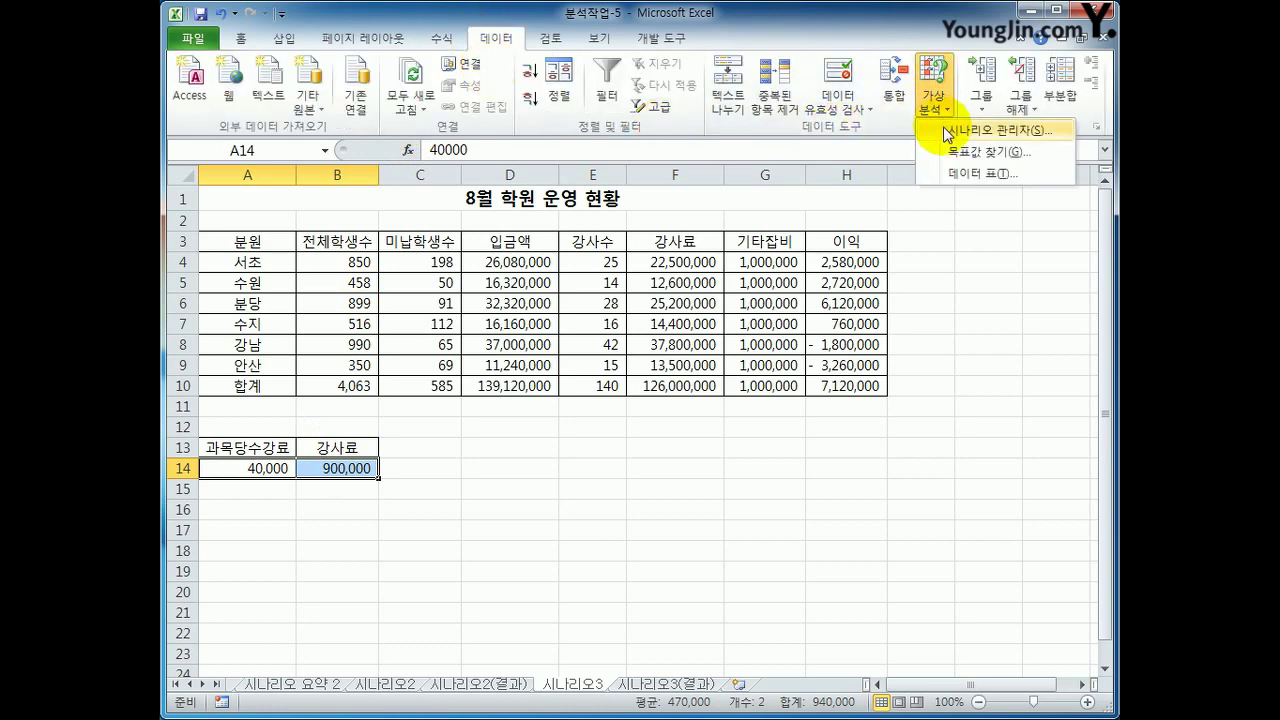
{"action": "left_click", "coordinate": [990, 130]}
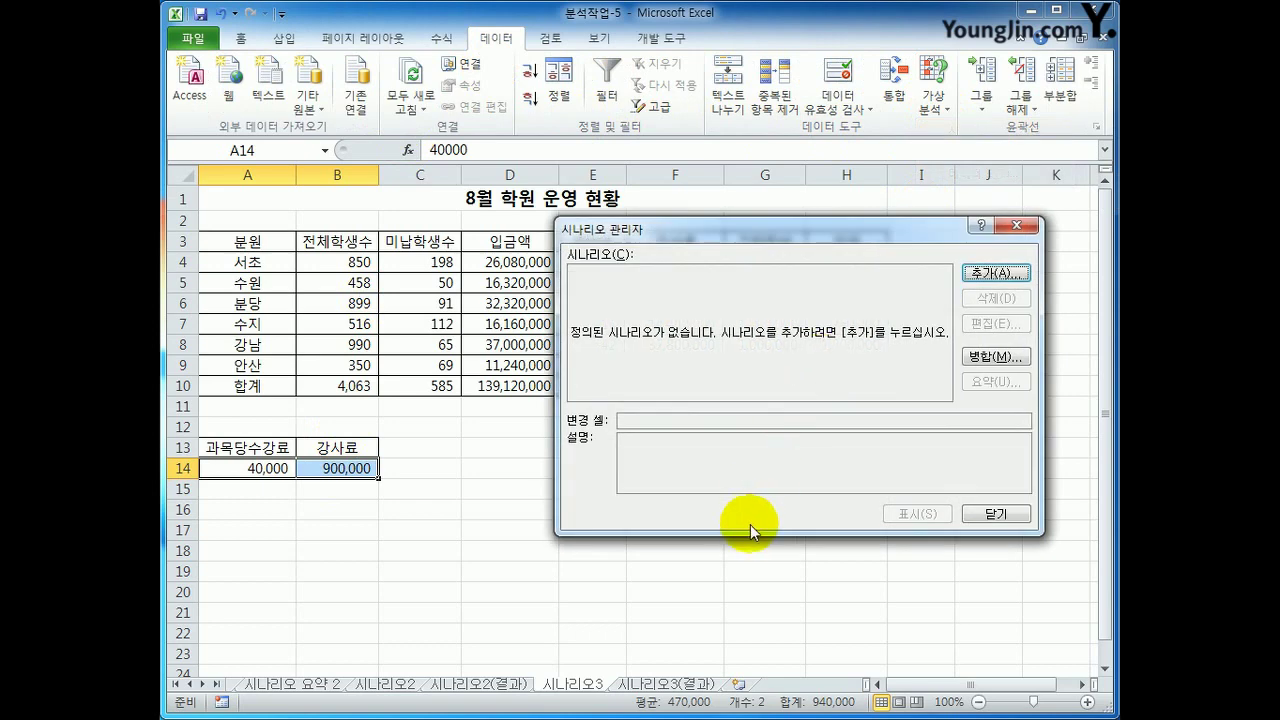
{"action": "left_click", "coordinate": [995, 273]}
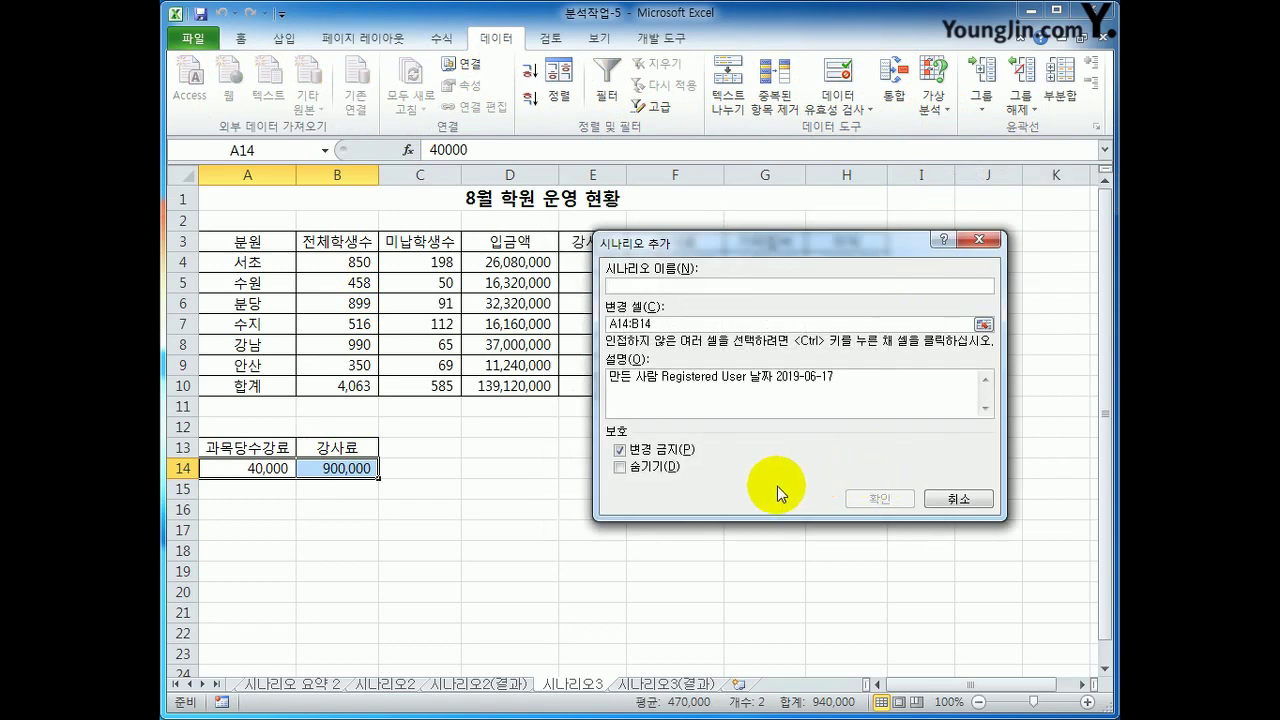
{"action": "type", "text": "10%인ㅅ"}
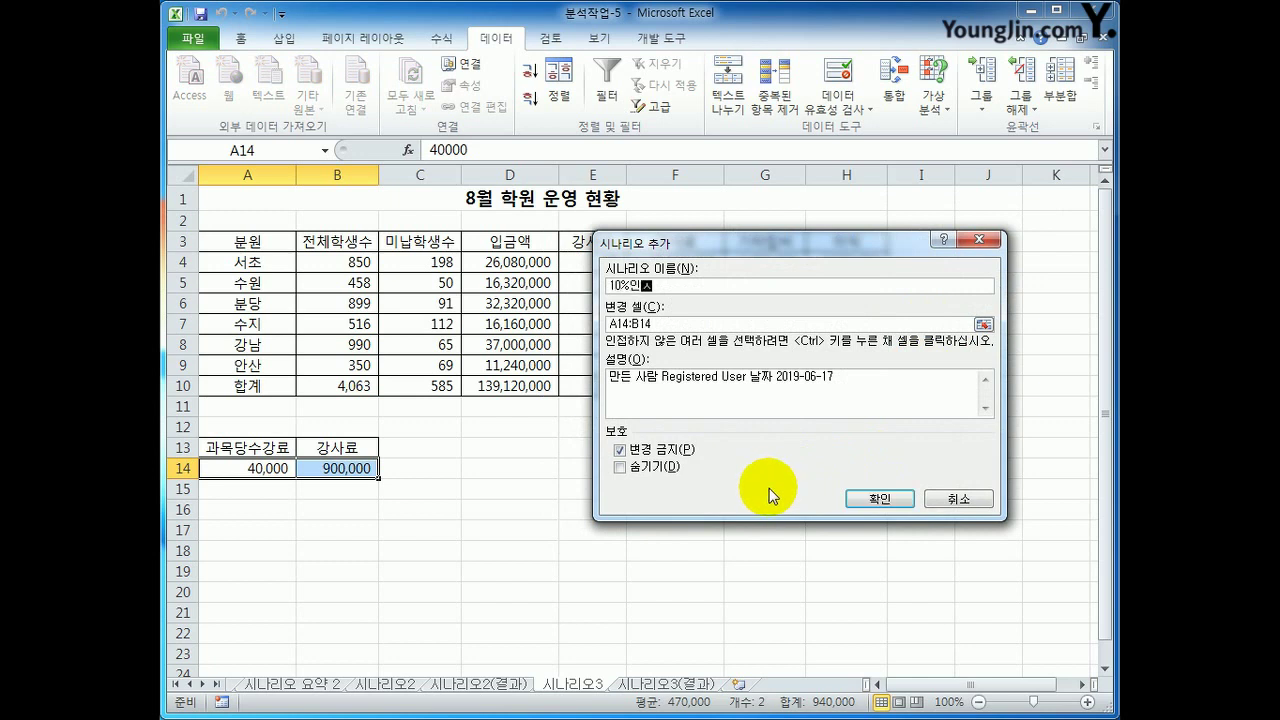
{"action": "type", "text": "ㅏㅇ"}
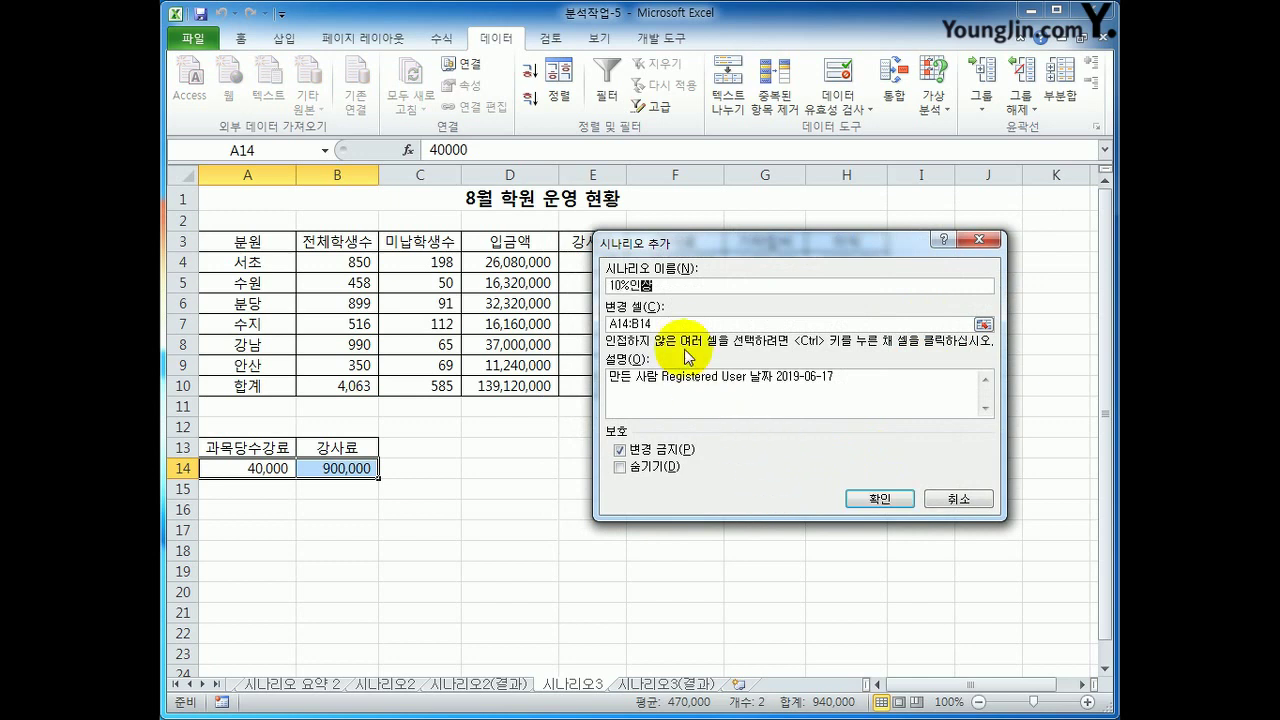
{"action": "left_click", "coordinate": [862, 507]}
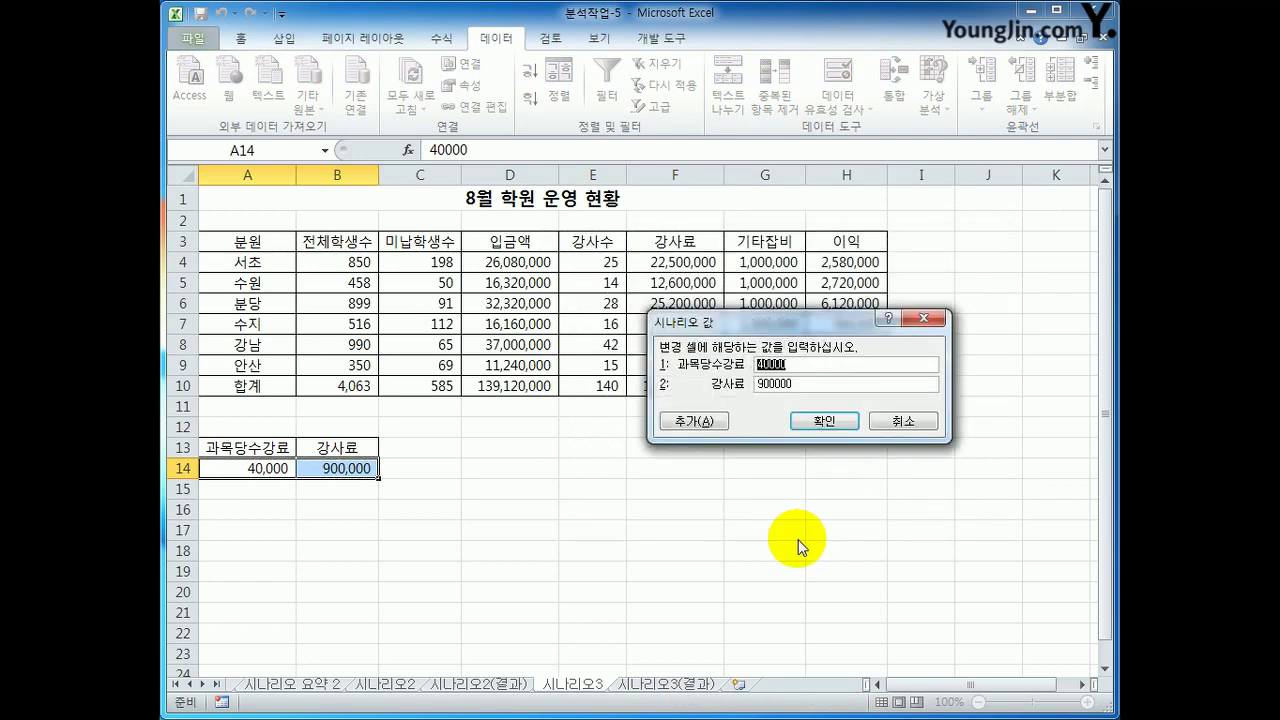
Set the 10%인상 scenario values to 44000 for 과목당수강료 and 990000 for 강사료, and start adding another scenario
{"action": "type", "text": "44000"}
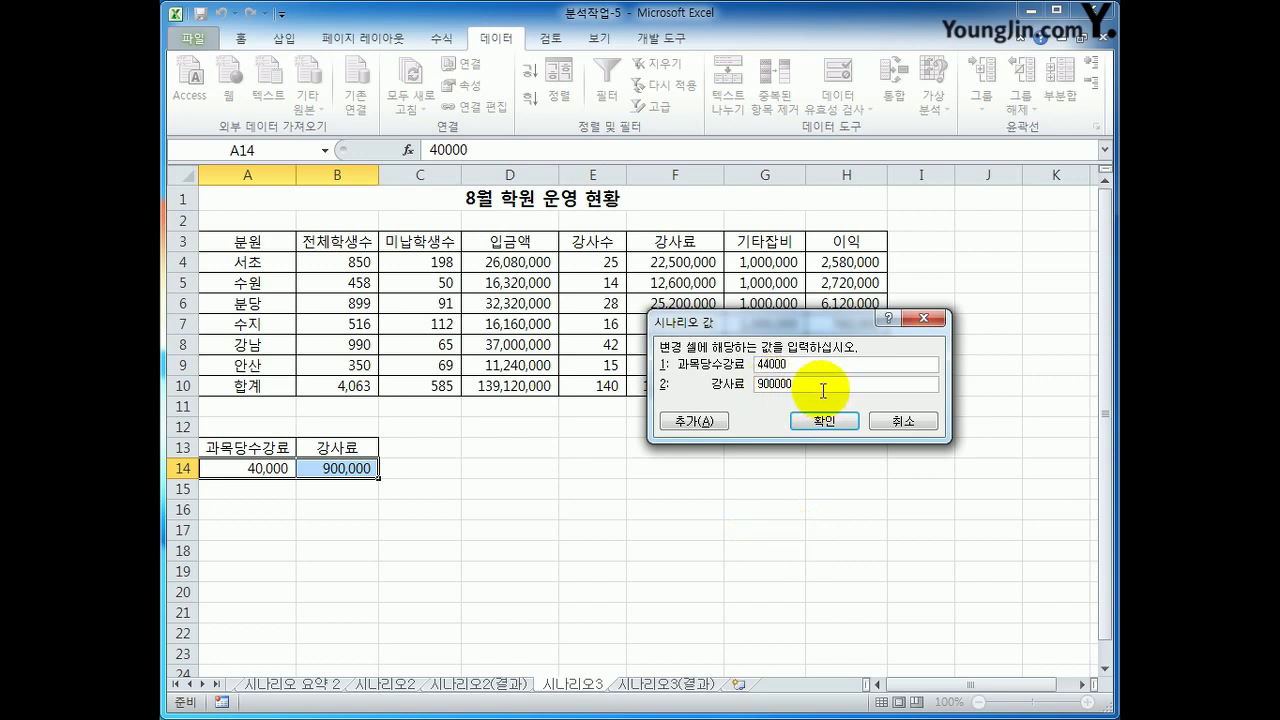
{"action": "left_click_drag", "start_coordinate": [827, 389], "coordinate": [716, 388]}
{"action": "type", "text": "9"}
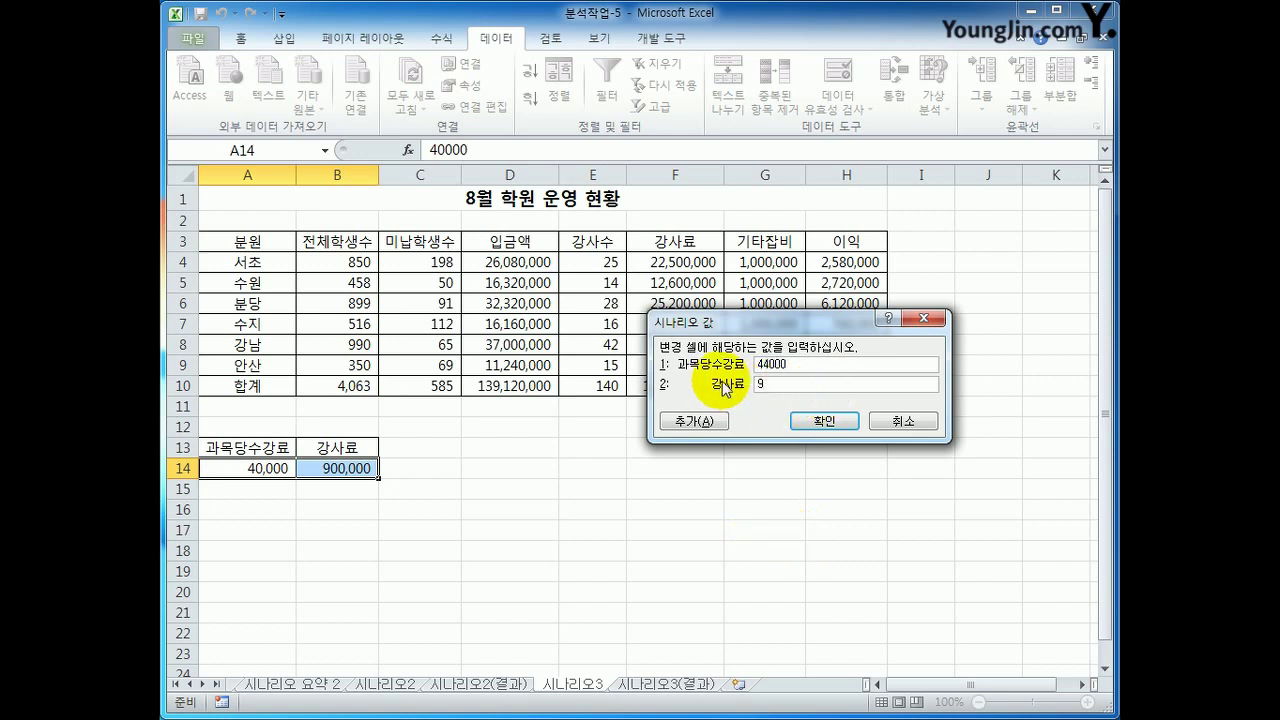
{"action": "type", "text": "90000"}
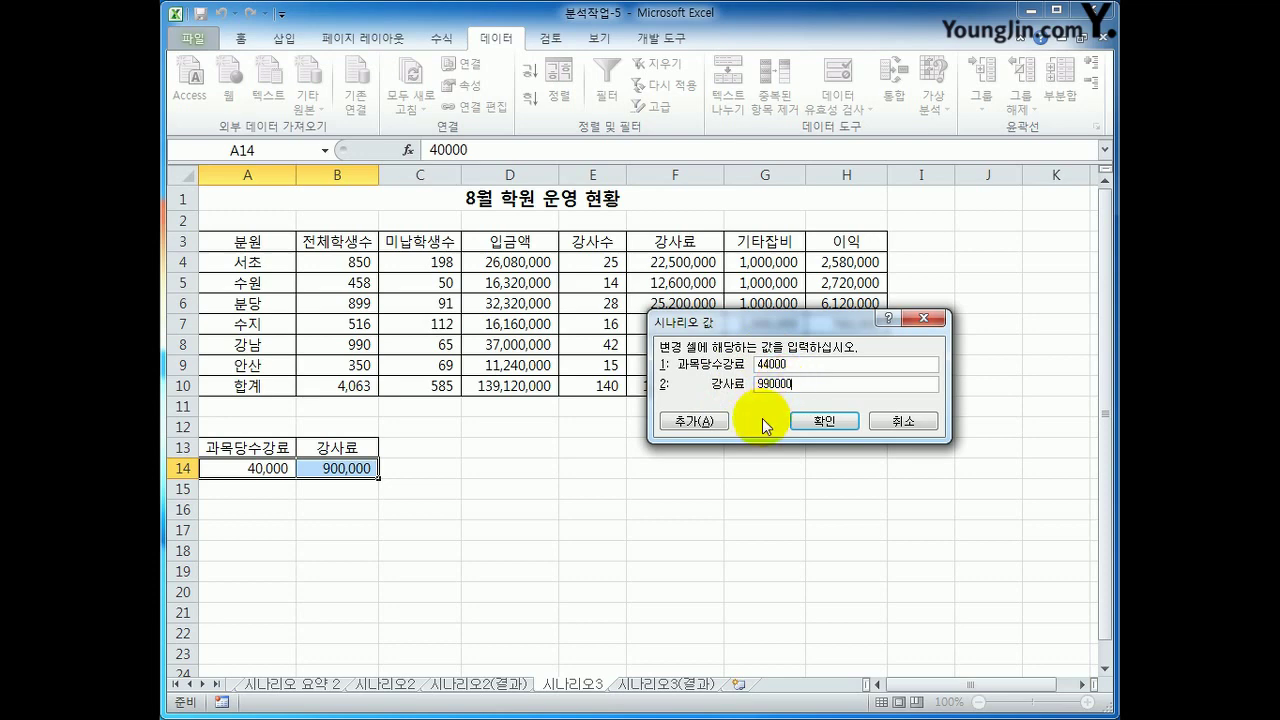
{"action": "left_click", "coordinate": [690, 421]}
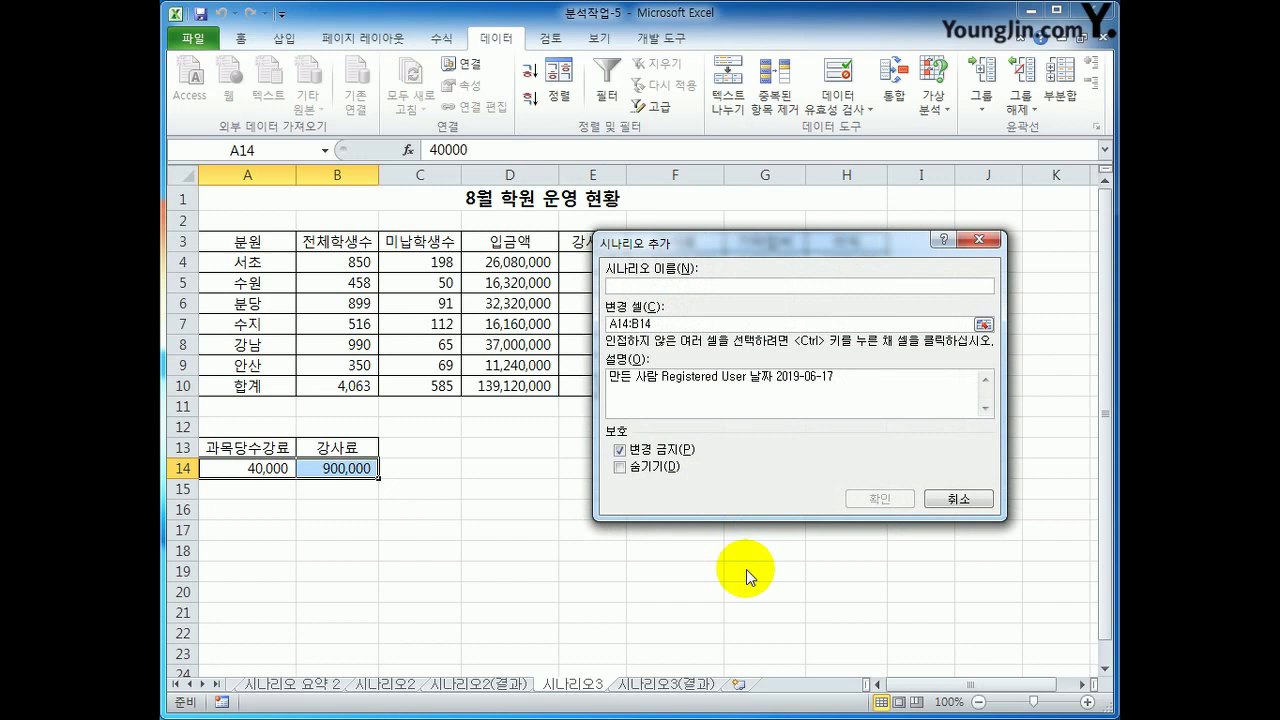
Add the 20%인상 scenario for A14:B14 with 과목당수강료 set to 48000 and 강사료 to 1080000
{"action": "type", "text": "20%인사"}
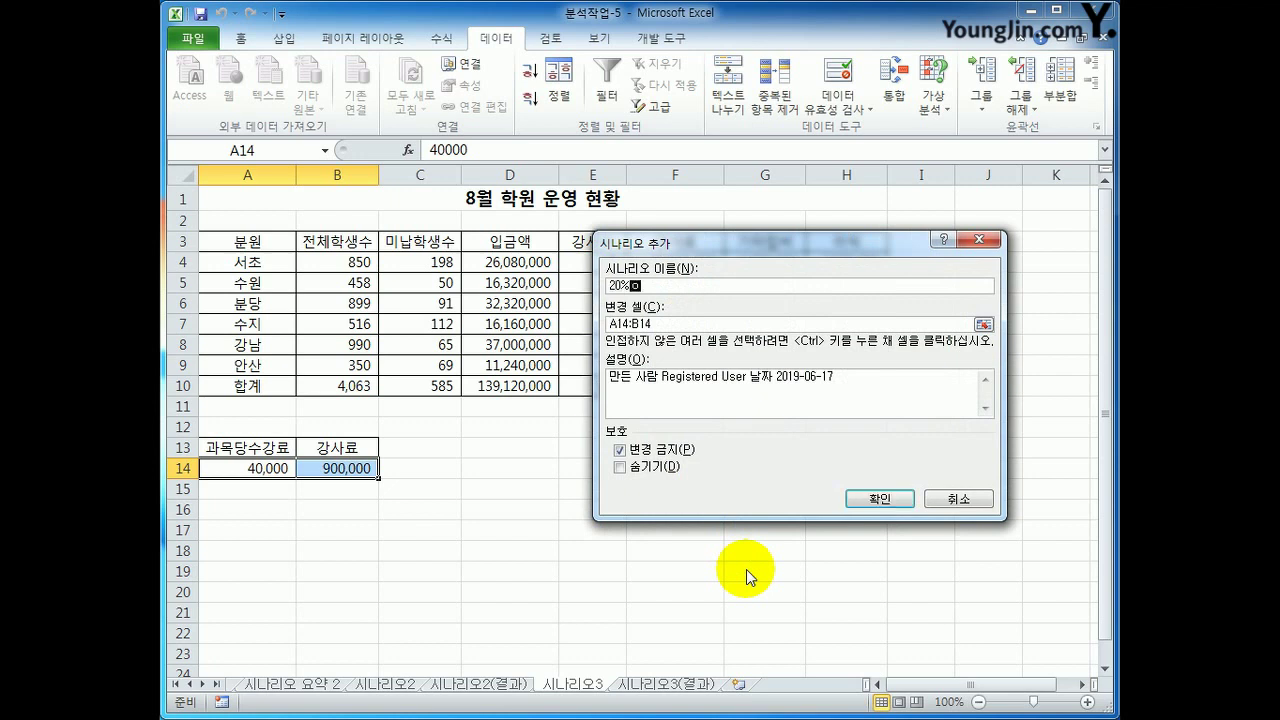
{"action": "type", "text": "ㅇ"}
{"action": "left_click", "coordinate": [889, 501]}
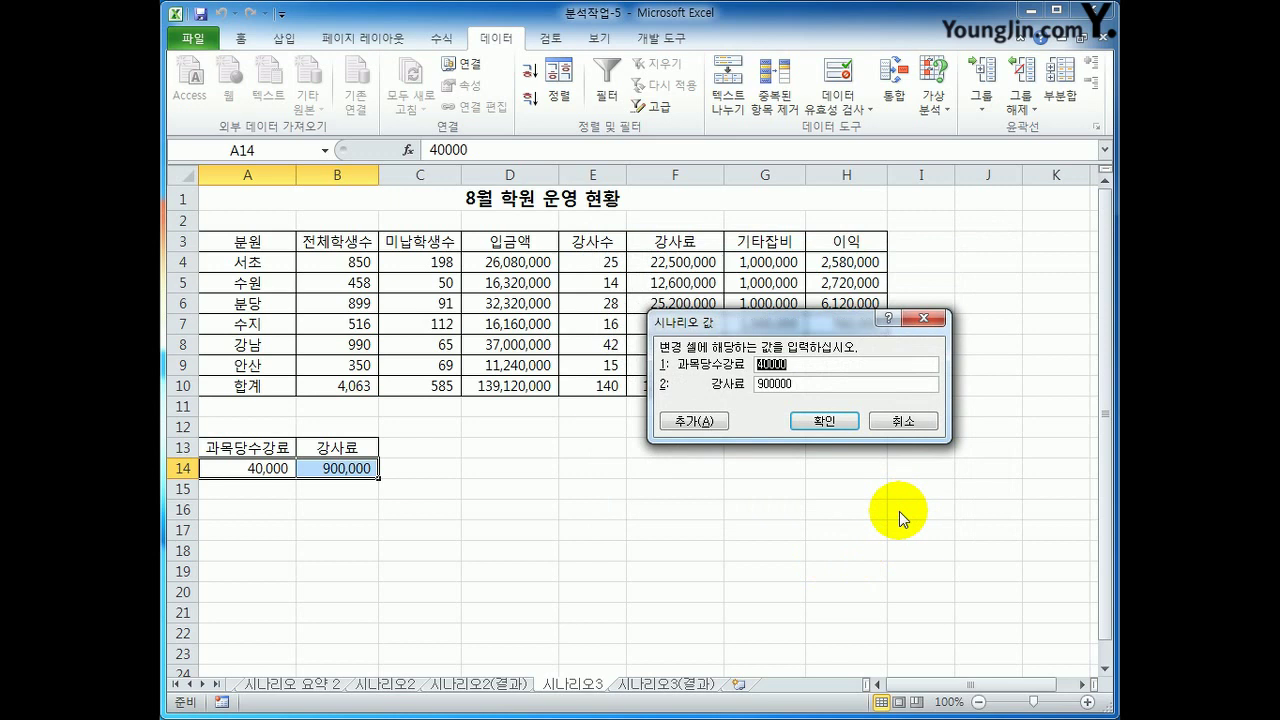
{"action": "type", "text": "48000"}
{"action": "left_click_drag", "start_coordinate": [811, 384], "coordinate": [737, 393]}
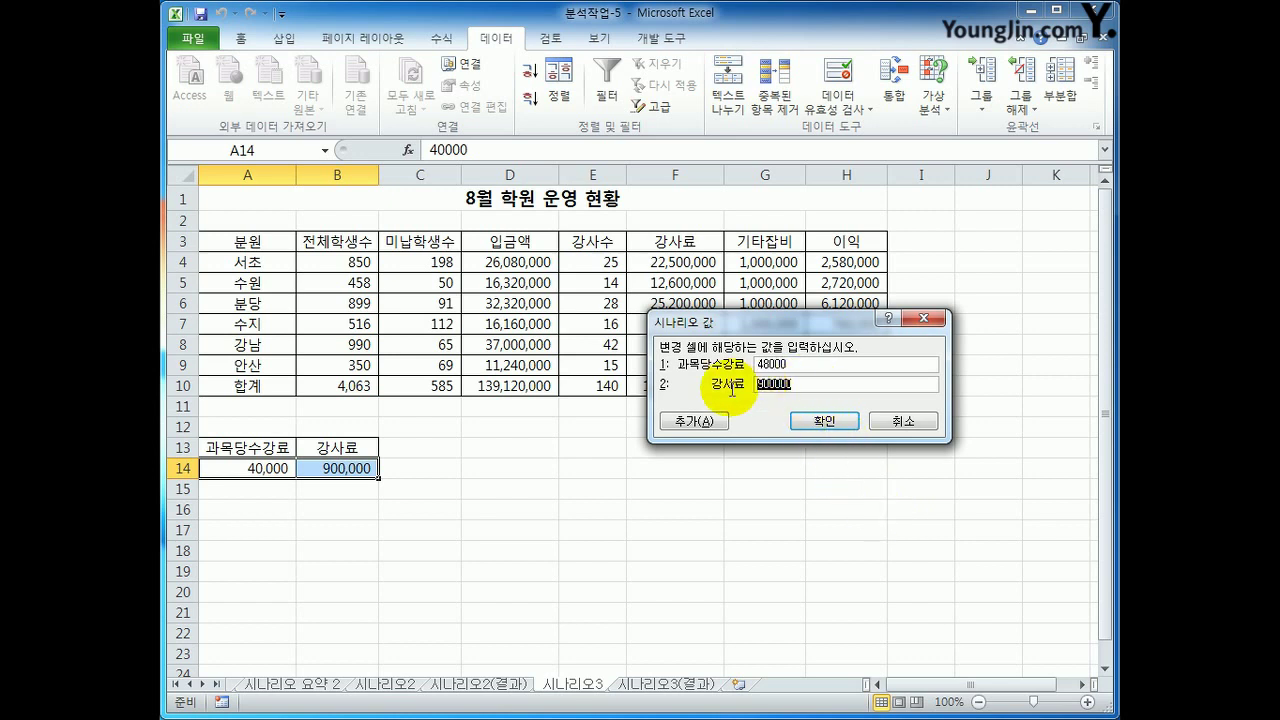
{"action": "type", "text": "100"}
{"action": "type", "text": "0000"}
{"action": "left_click", "coordinate": [834, 424]}
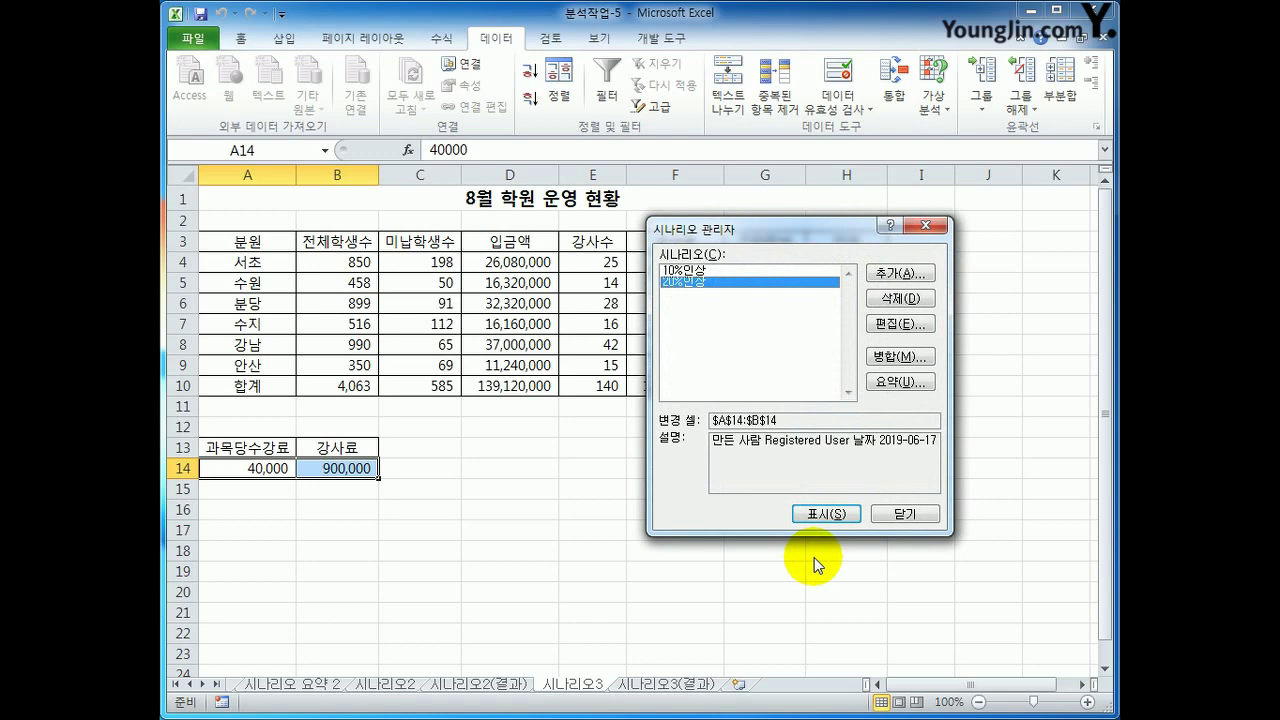
Generate a scenario summary report with H10 as the result cell
{"action": "left_click", "coordinate": [920, 383]}
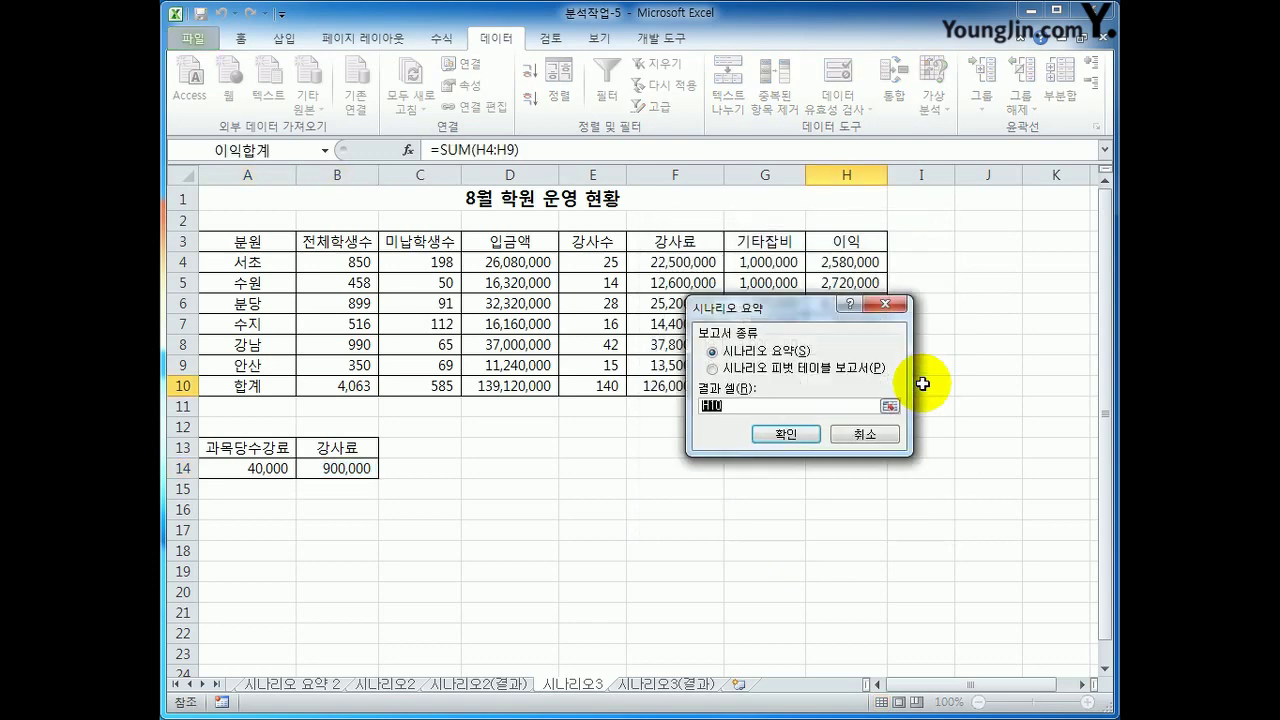
{"action": "left_click_drag", "start_coordinate": [815, 305], "coordinate": [597, 432]}
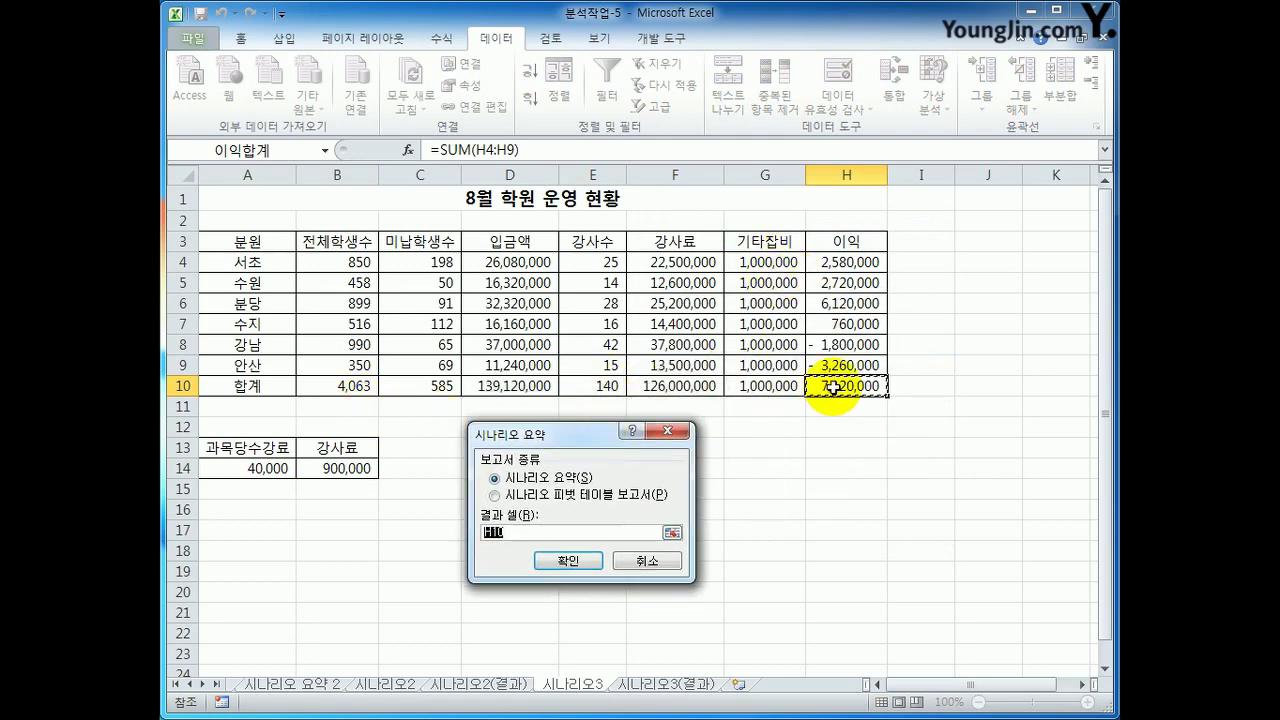
{"action": "left_click", "coordinate": [570, 560]}
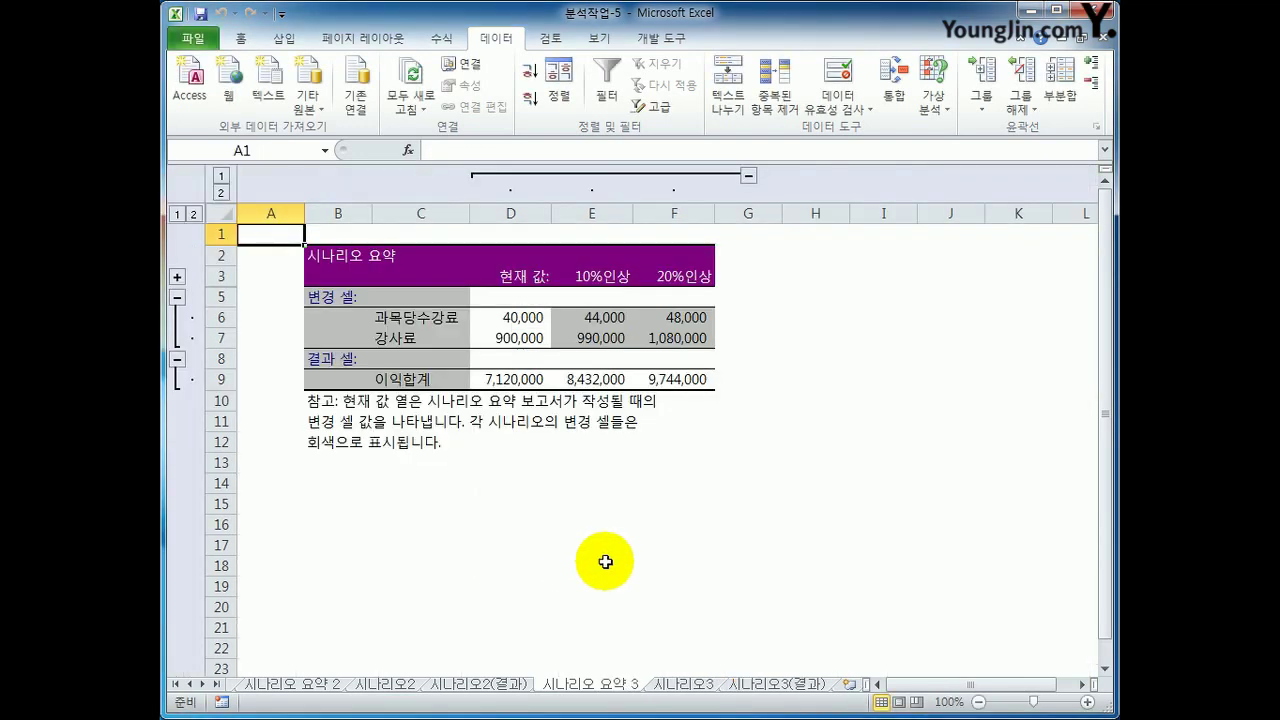
Review the summary's changing cell values and 이익합계 results for the current, 10%인상 and 20%인상 columns
{"action": "left_click_drag", "start_coordinate": [440, 317], "coordinate": [437, 335]}
{"action": "left_click_drag", "start_coordinate": [522, 318], "coordinate": [531, 335]}
{"action": "left_click_drag", "start_coordinate": [608, 318], "coordinate": [594, 337]}
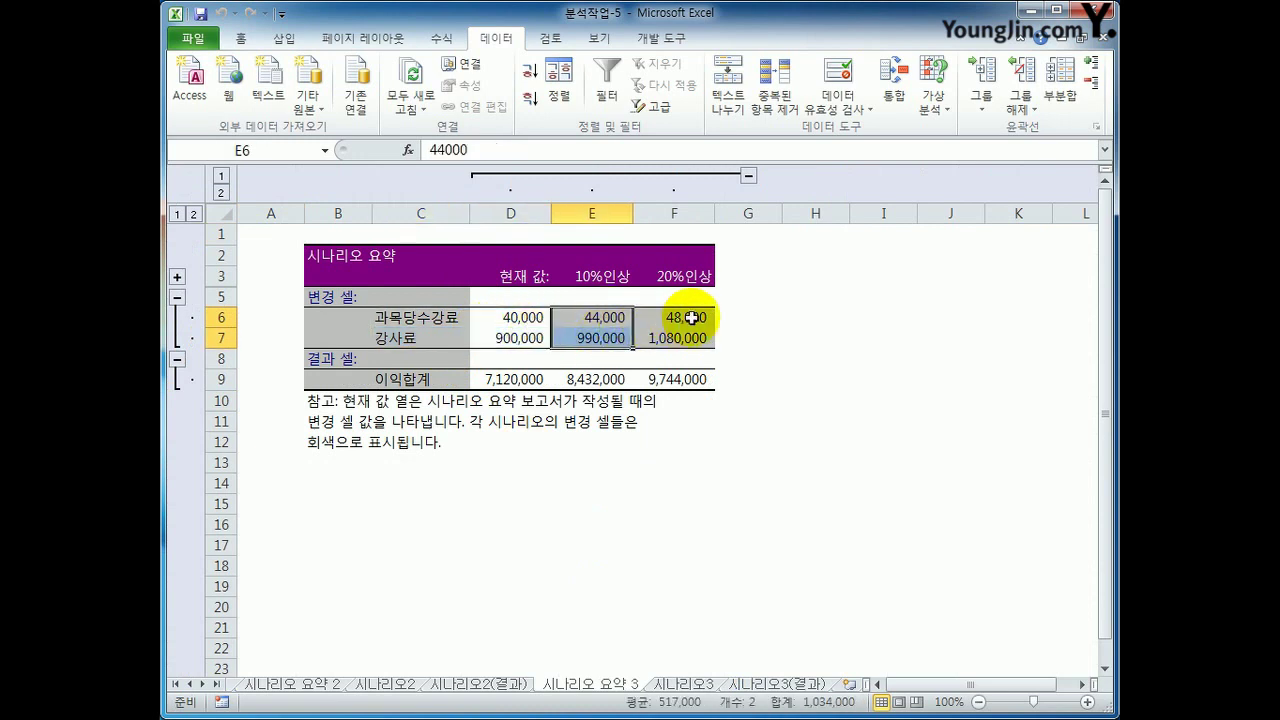
{"action": "left_click_drag", "start_coordinate": [694, 316], "coordinate": [690, 342]}
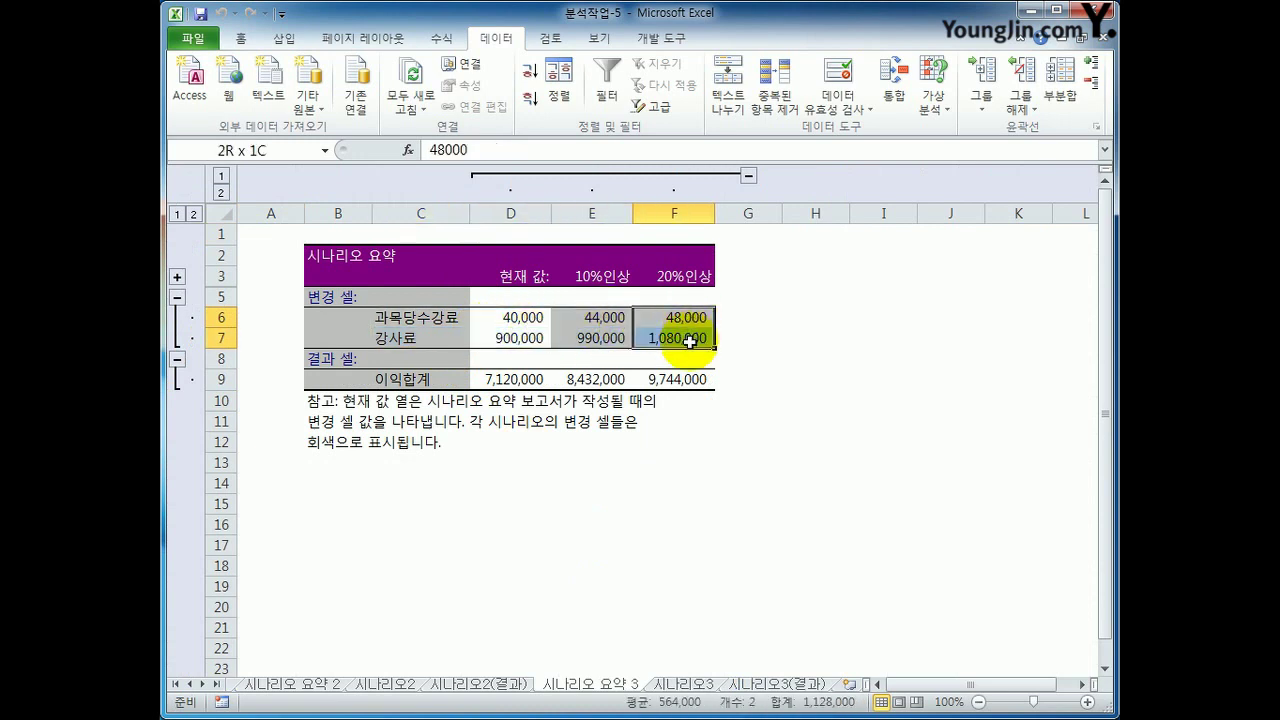
{"action": "left_click", "coordinate": [510, 380]}
{"action": "left_click", "coordinate": [594, 380]}
{"action": "left_click", "coordinate": [685, 380]}
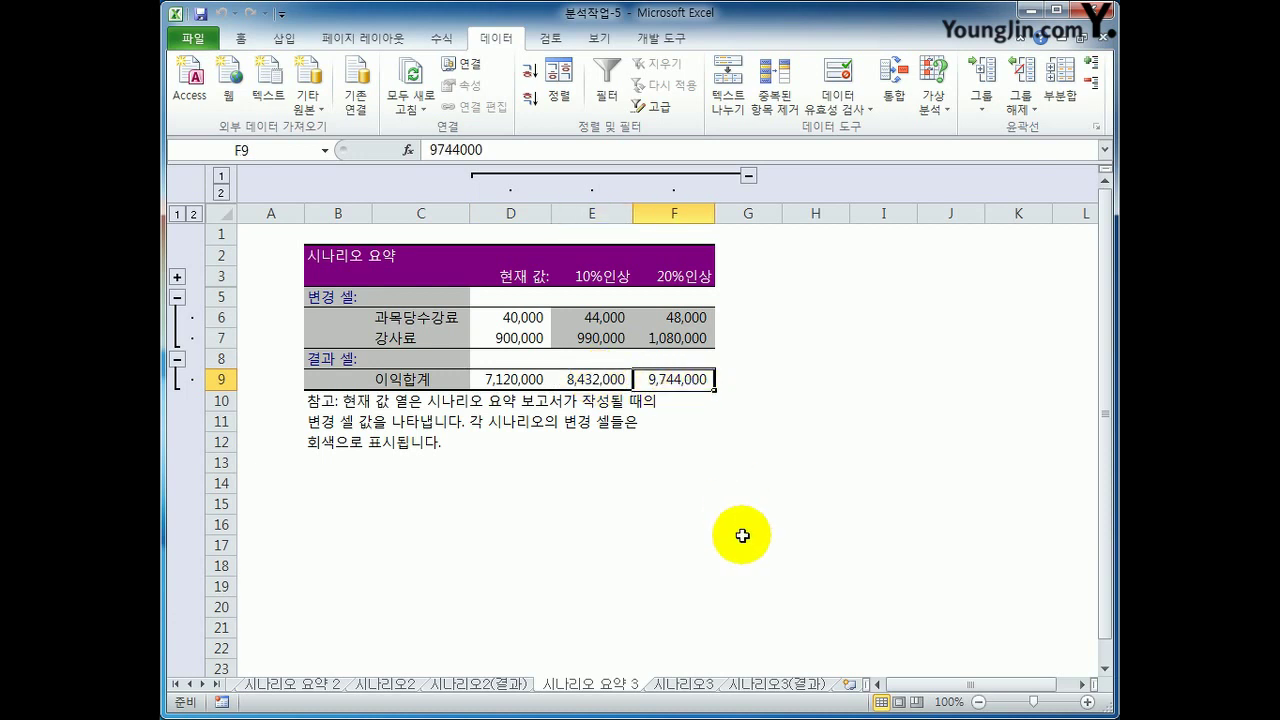
{"action": "left_click", "coordinate": [830, 558]}
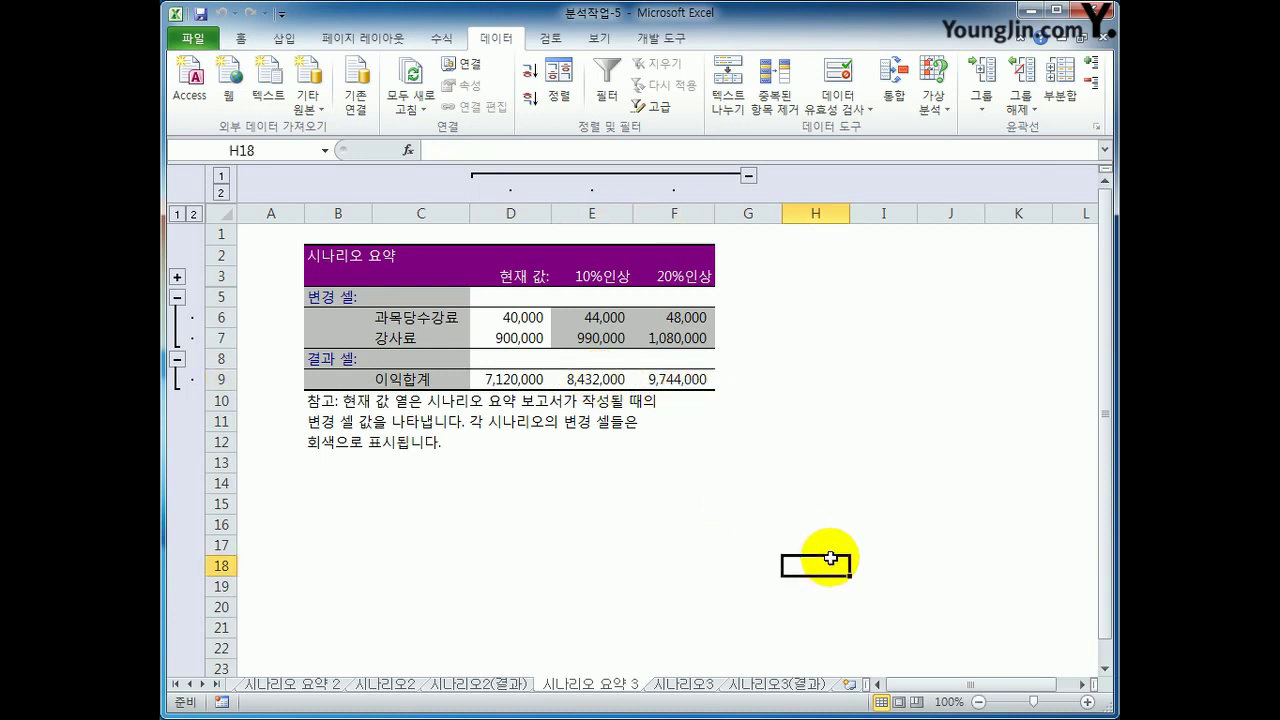